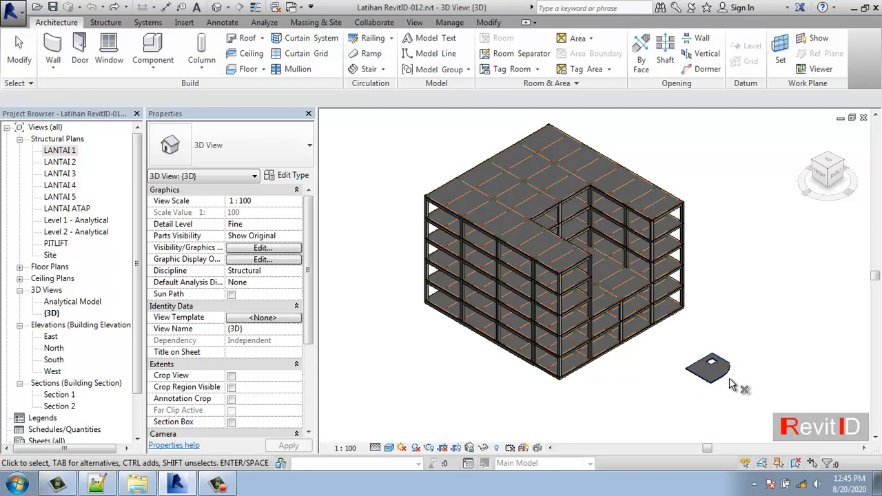
Delete the small detached slab beside the building in the 3D view
left_click_drag(792, 350, 687, 395)
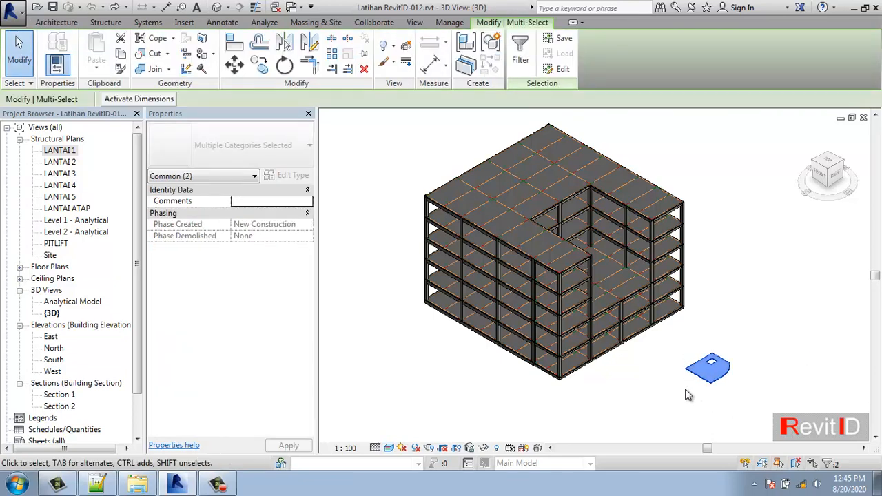
key("Delete")
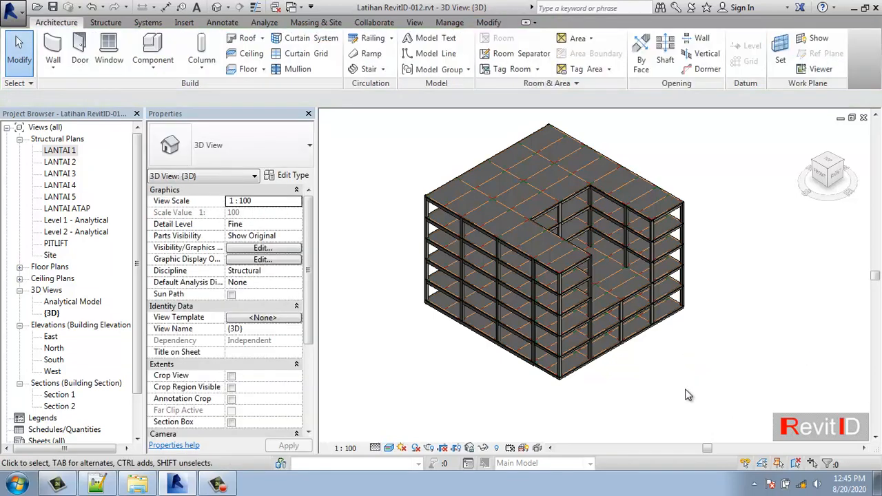
Open the LANTAI 1 structural plan and start a new stair
double_click(66, 153)
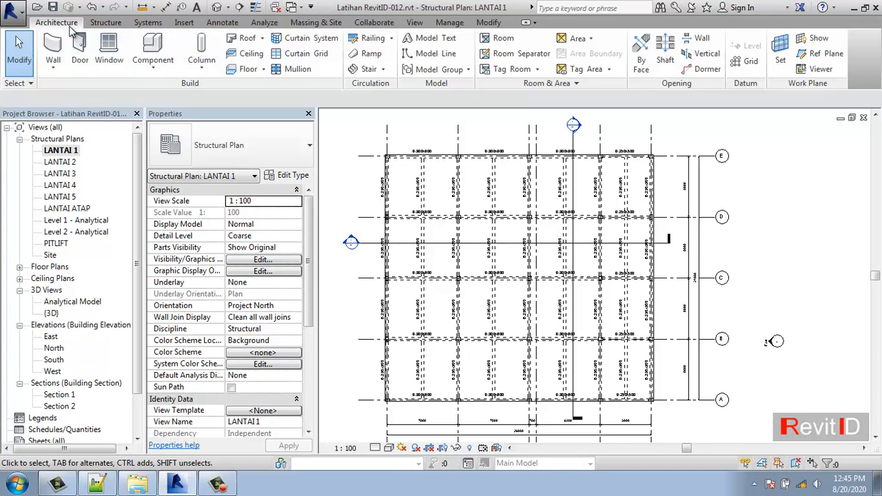
left_click(369, 71)
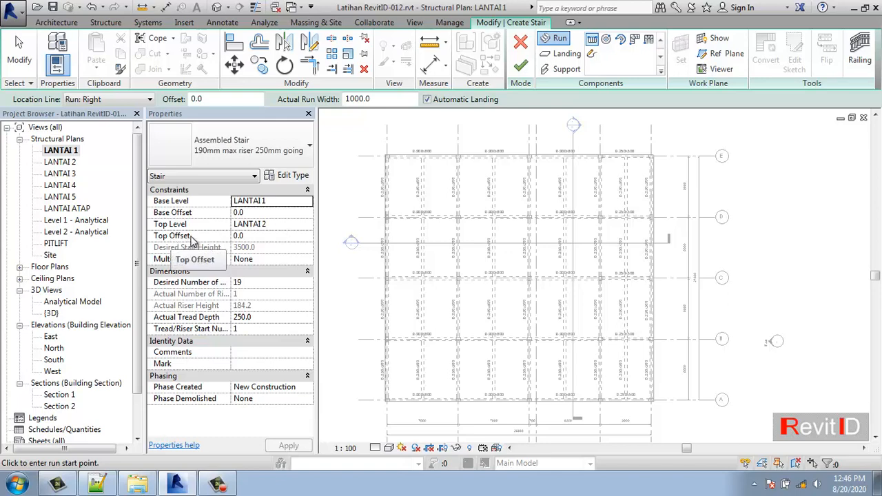
Try a top offset of 200 for the stair, and reset it to 0
left_click(256, 235)
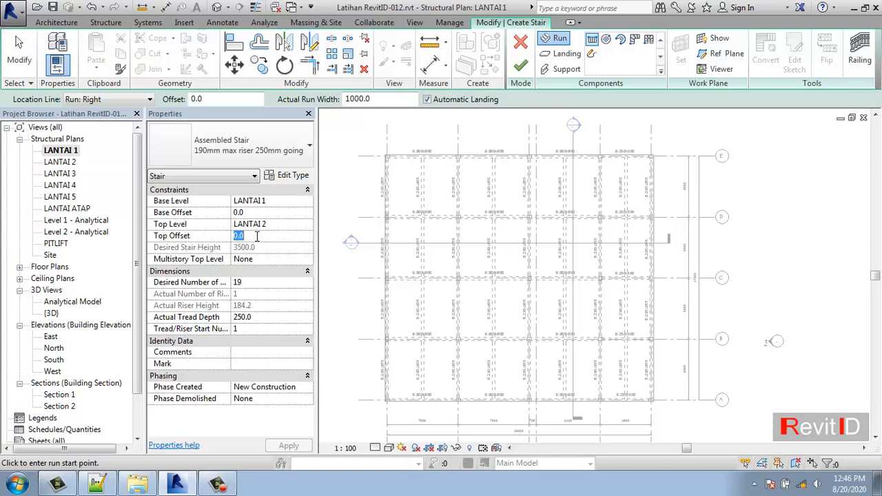
type("200")
left_click(242, 212)
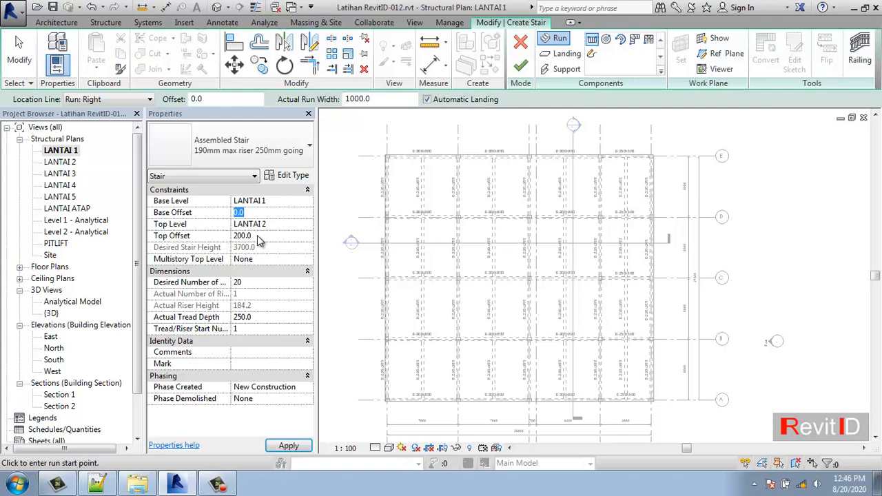
left_click(259, 235)
type("0")
key("Return")
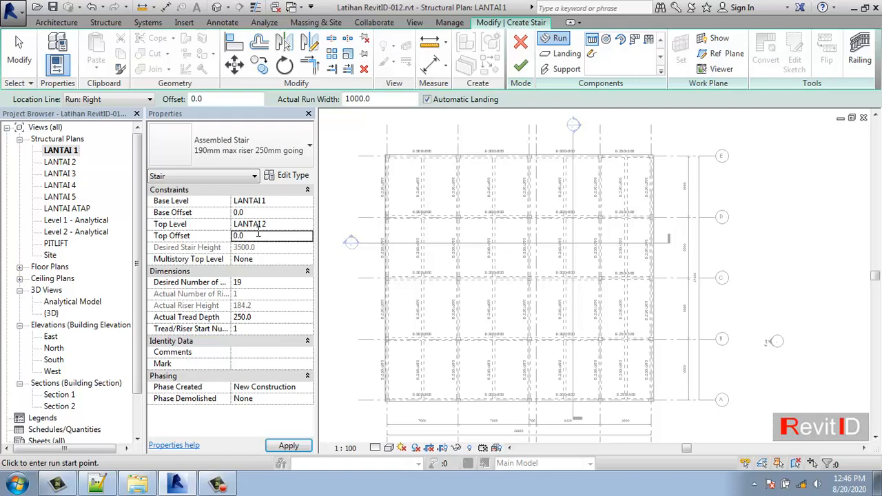
Try a top offset of -100 for the stair, and return it to 0
left_click(258, 235)
type("-")
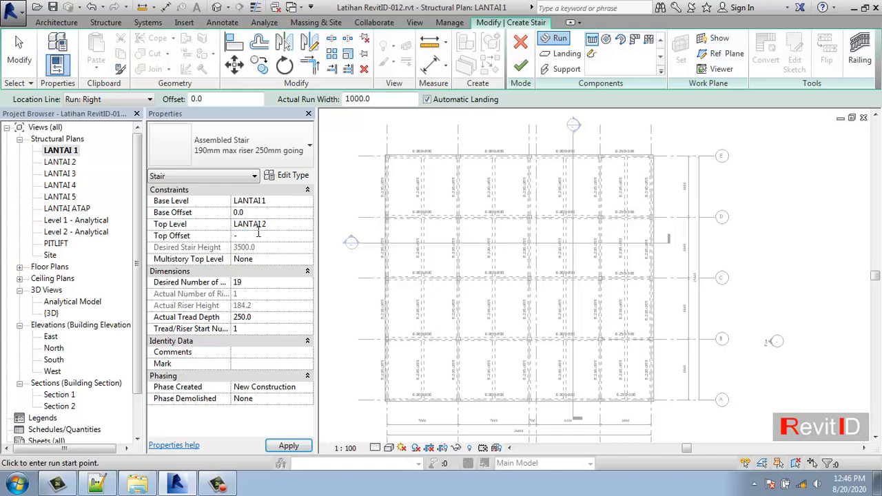
type("100")
key("Return")
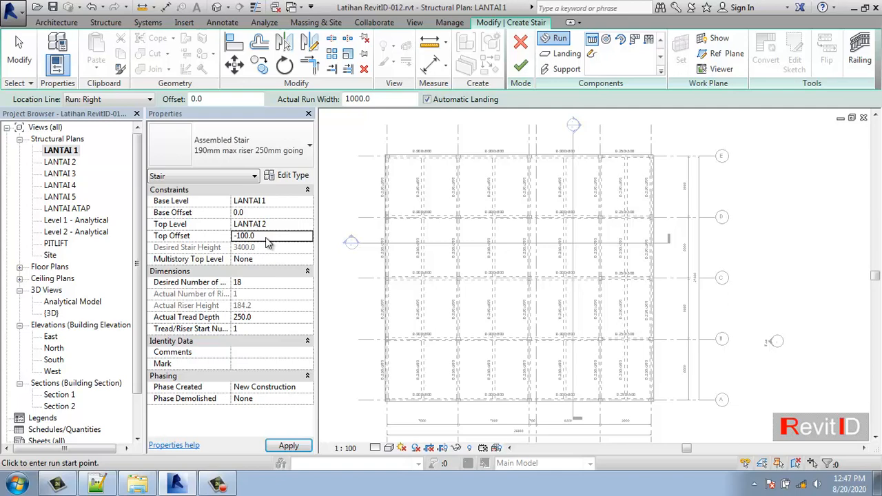
left_click(267, 236)
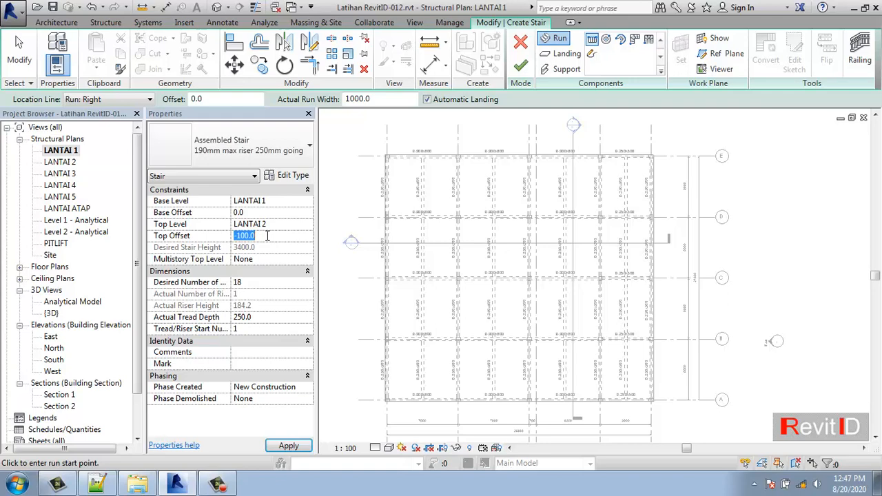
key("BackSpace")
type("0")
key("Return")
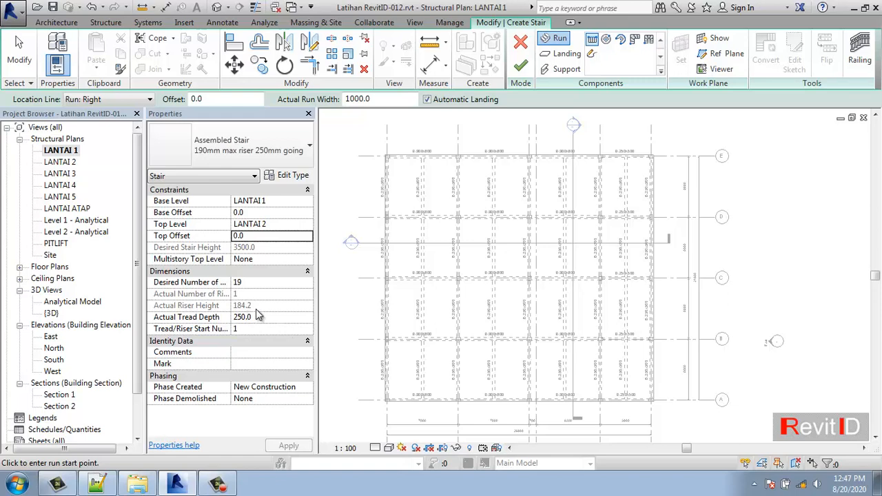
Set the stair's desired number of risers to 20
left_click(252, 283)
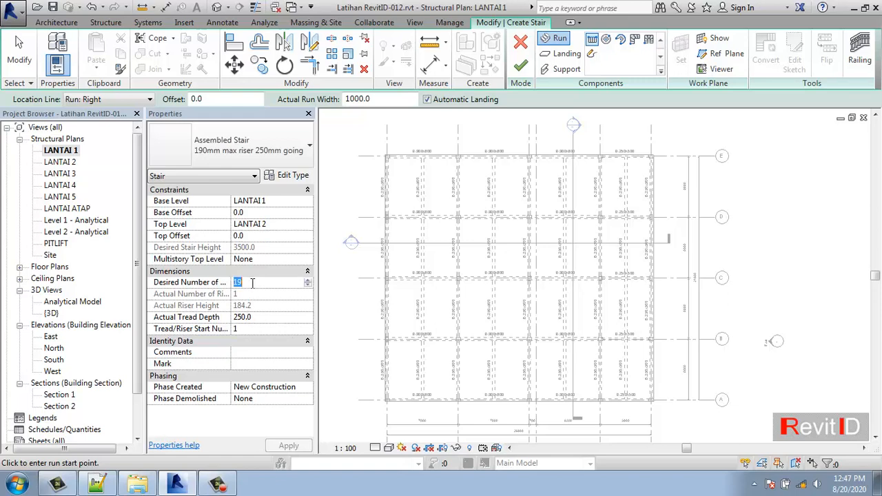
type("20")
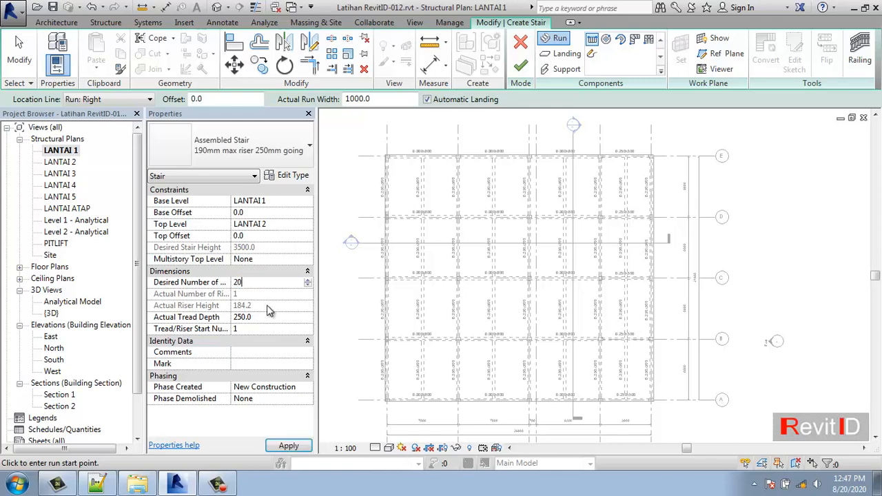
key("Return")
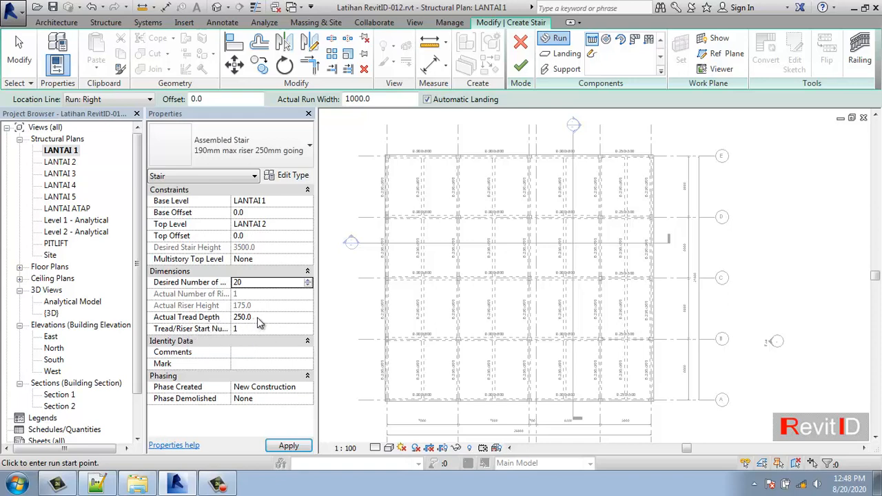
Try an actual tread depth of 300 for the stair, and set it back to 250
left_click(260, 317)
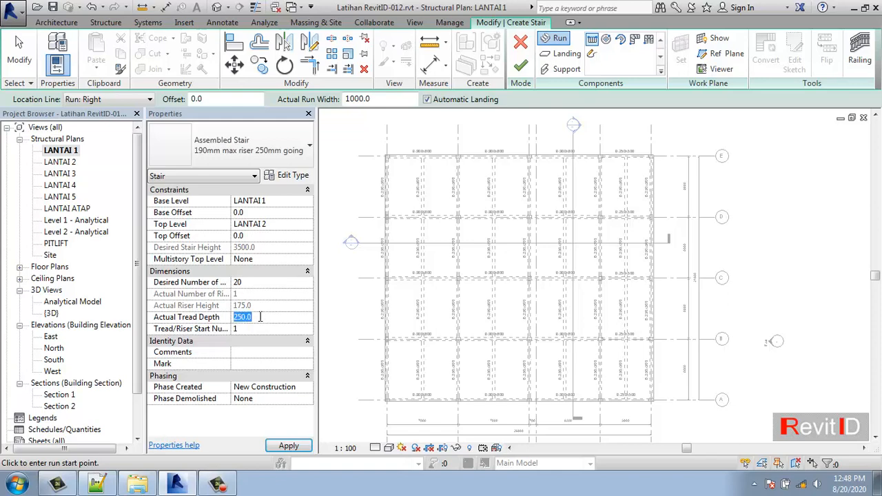
type("300")
key("Return")
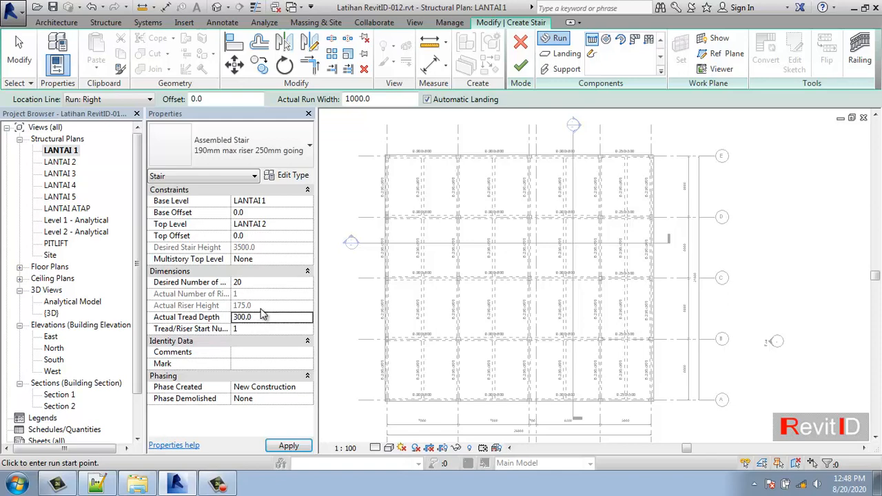
left_click(265, 318)
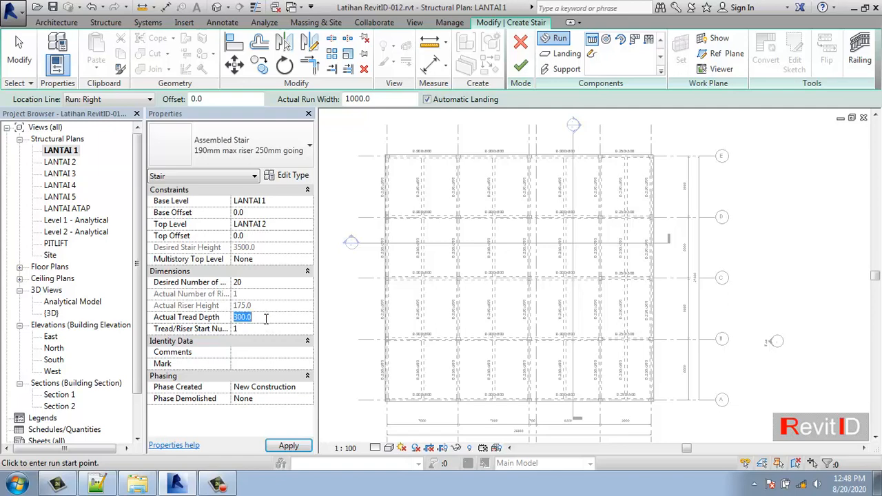
type("250")
key("Return")
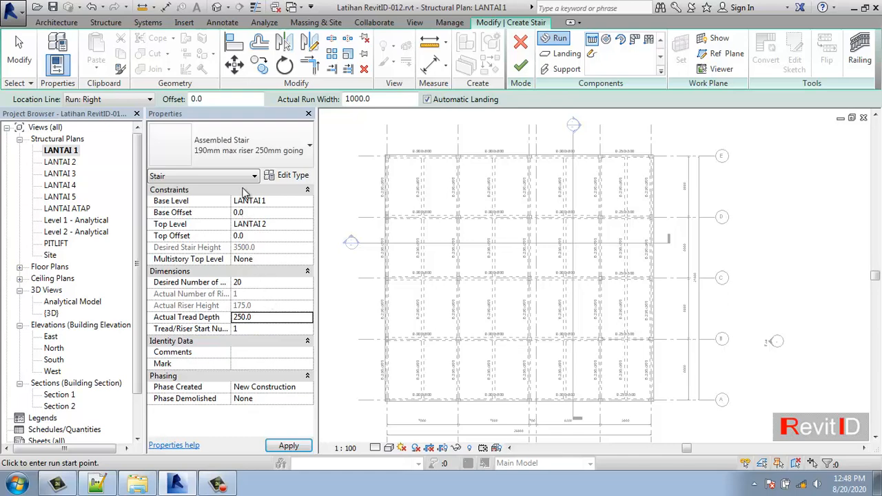
Change the stair type to Cast-In-Place Monolithic Stair and open its type properties
left_click(273, 149)
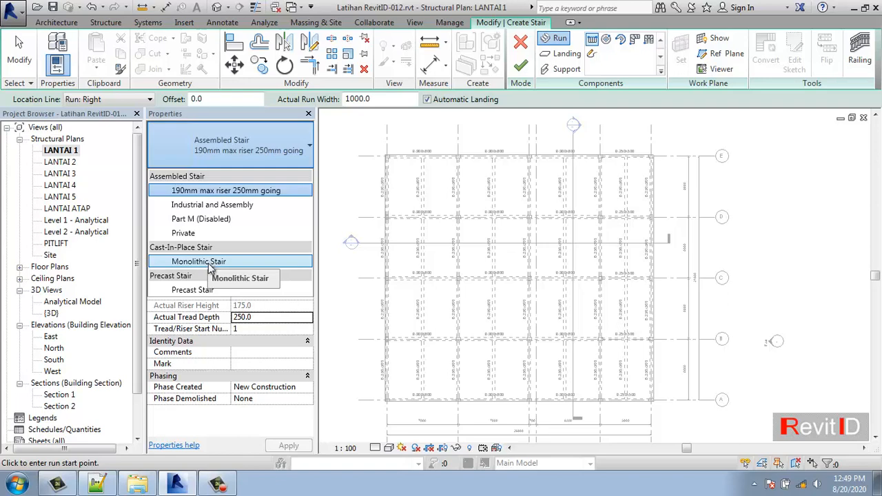
left_click(209, 263)
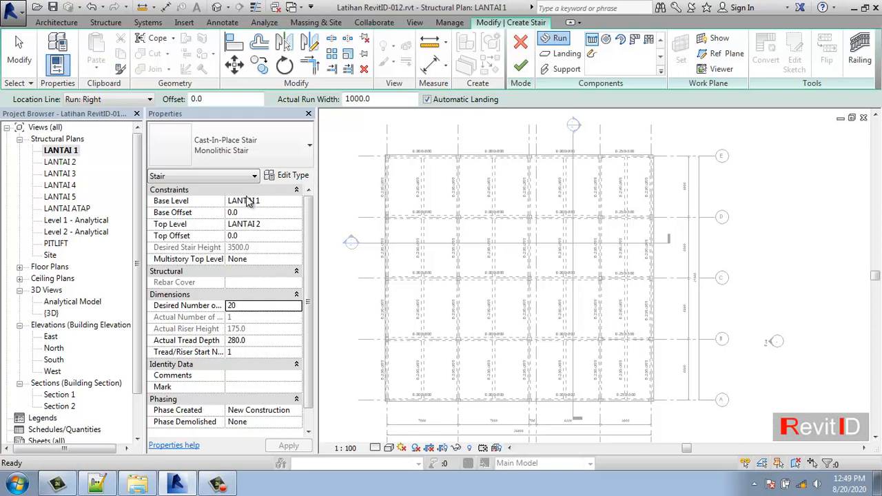
left_click(276, 176)
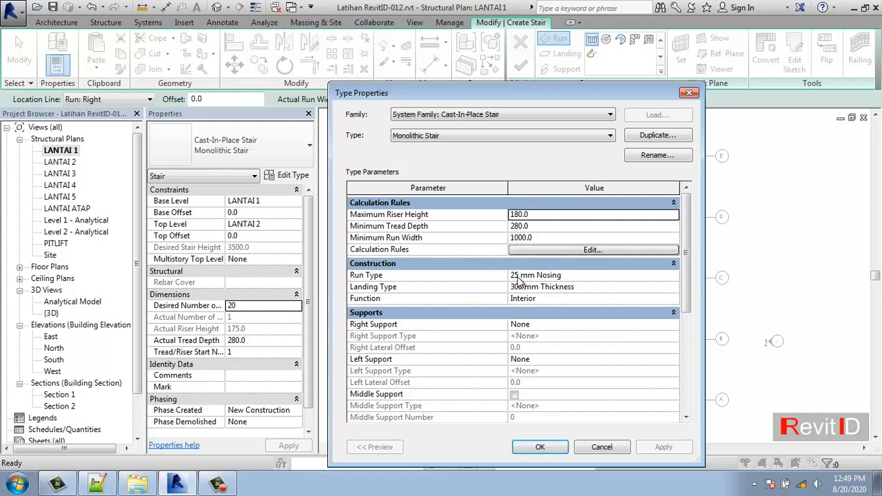
Search for Paint and switch to it with a blank canvas
left_click(17, 484)
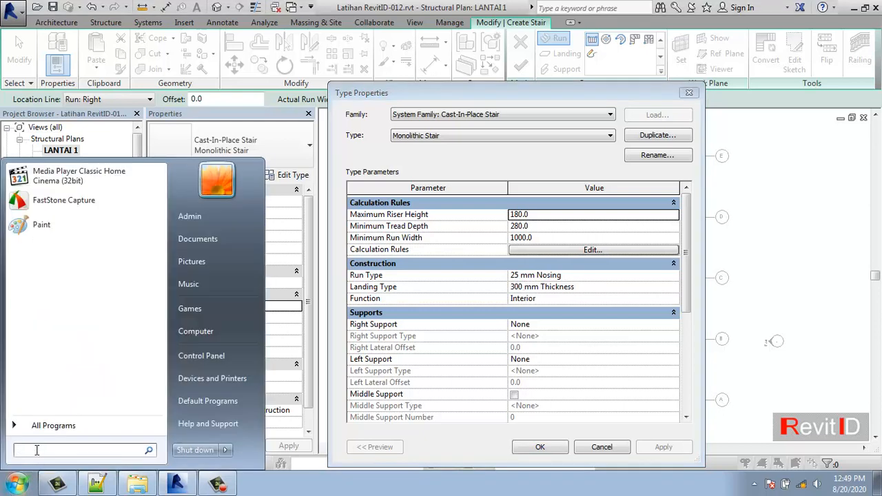
type("paint")
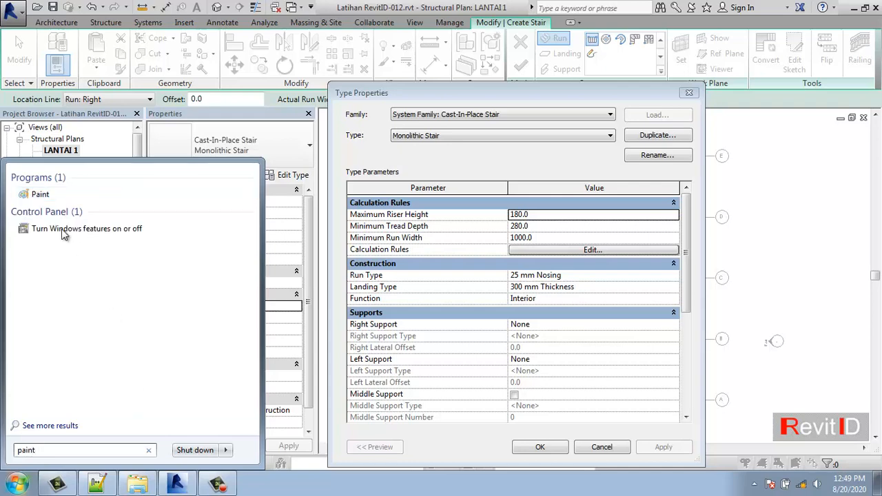
left_click(40, 195)
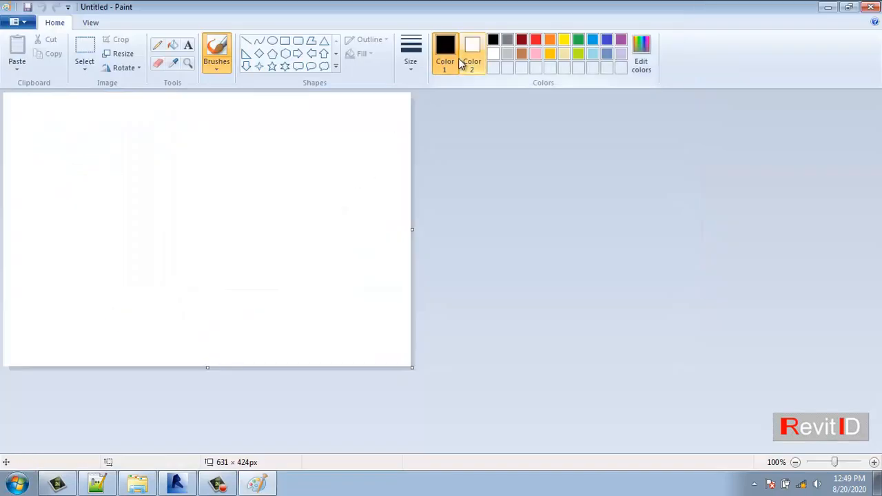
Set the brush to the second-thinnest size and the drawing colour to red
left_click(411, 54)
left_click(424, 100)
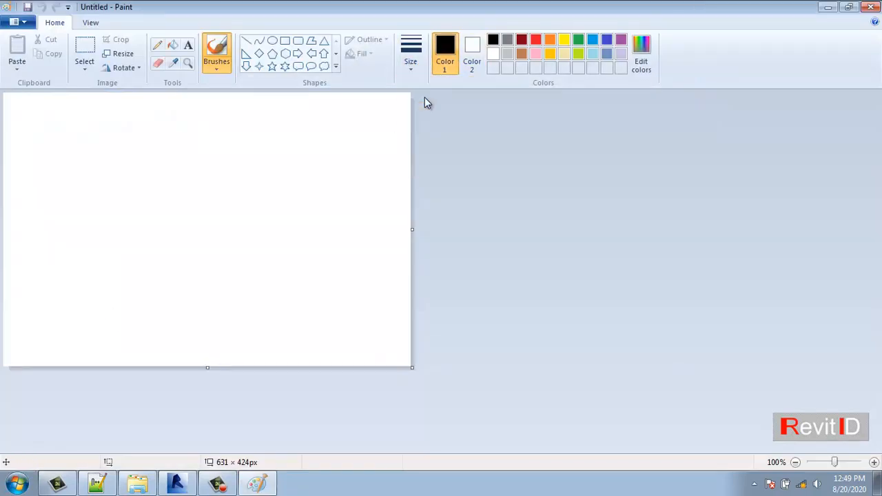
left_click(418, 61)
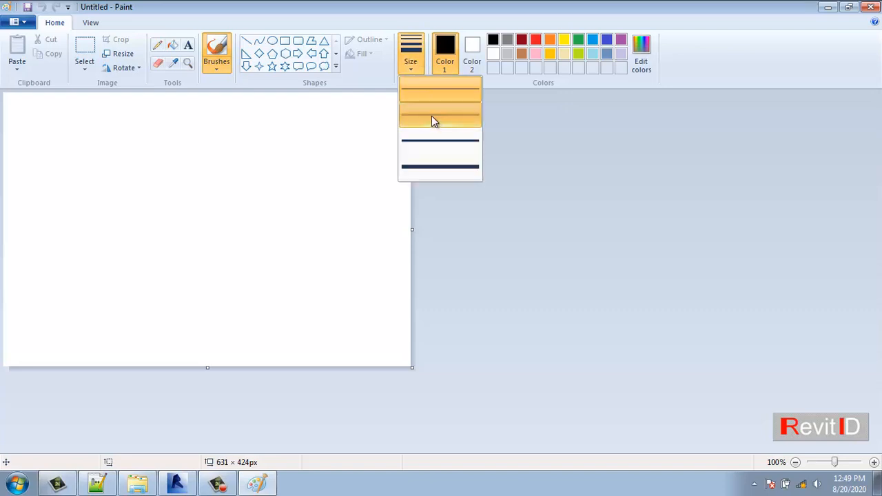
left_click(432, 117)
left_click(535, 40)
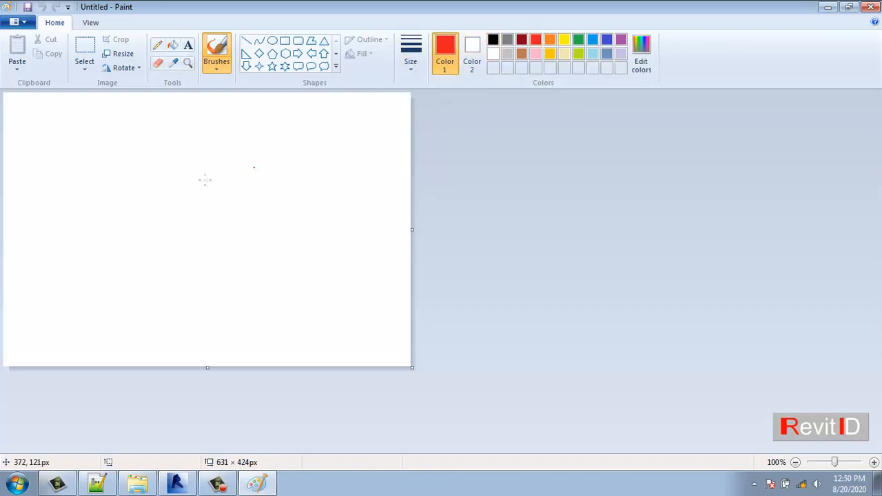
Try freehand red brush strokes in the middle of the canvas, and undo them
left_click_drag(161, 201, 255, 202)
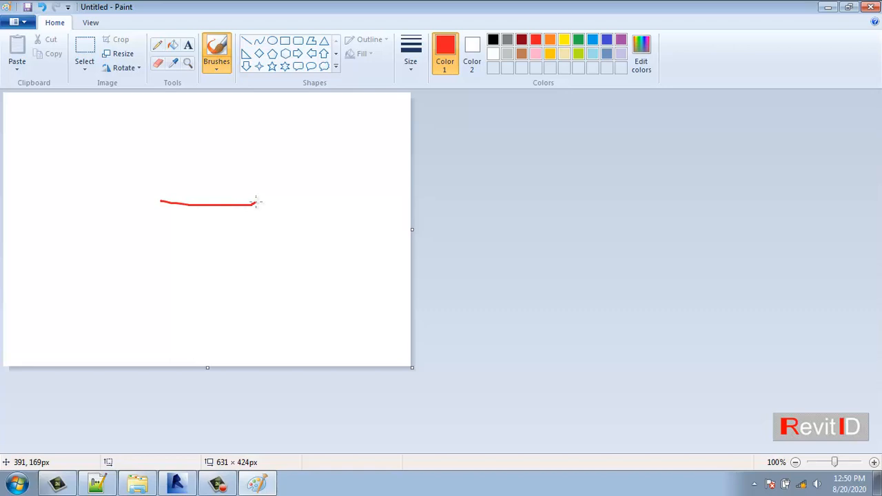
left_click_drag(210, 170, 253, 171)
key("ctrl+z")
key("ctrl+z")
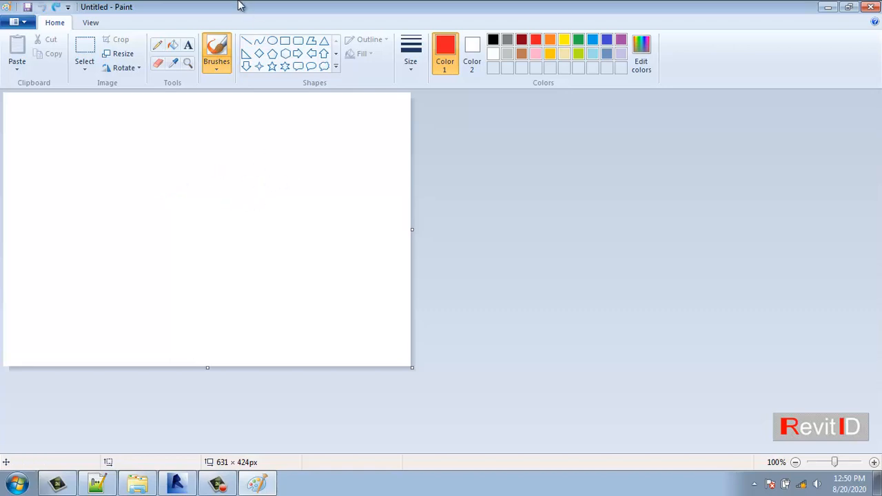
Draw a Z-shaped stair profile mid-canvas with three straight red lines: upper tread, slanted riser and lower tread
left_click(246, 40)
mouse_move(186, 205)
left_mouse_down()
mouse_move(240, 204)
mouse_move(220, 243)
mouse_move(269, 246)
left_mouse_up()
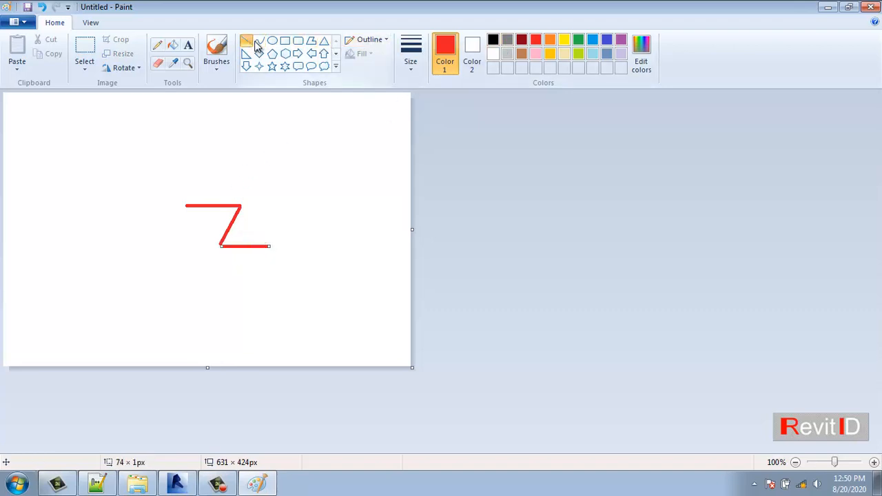
Try the thinnest size and green on the profile's lower tread line, and undo that line
left_click(410, 51)
left_click(412, 90)
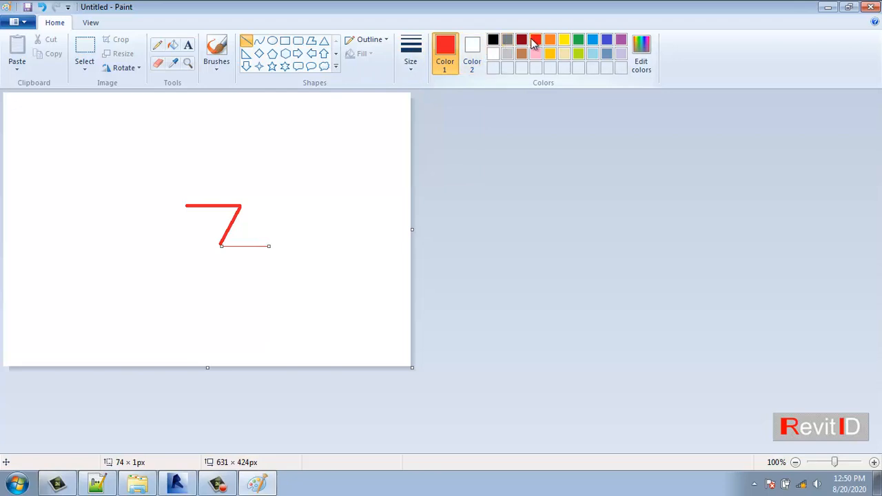
left_click(578, 40)
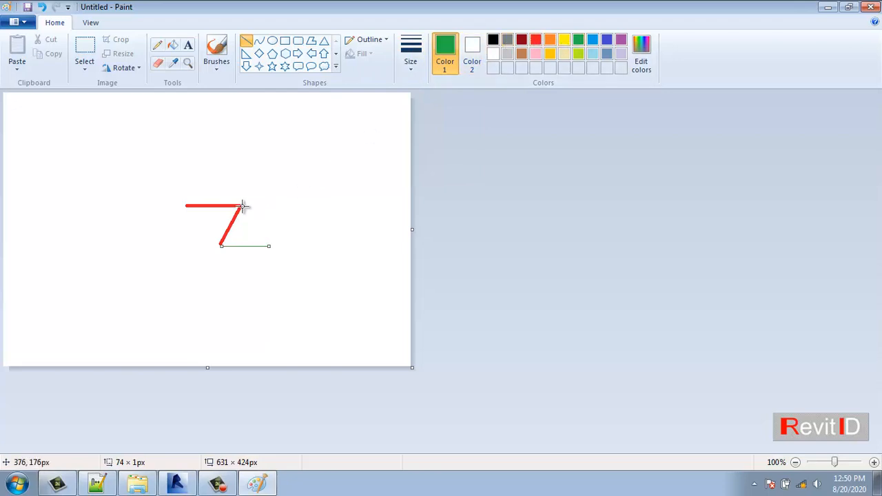
left_click(267, 211)
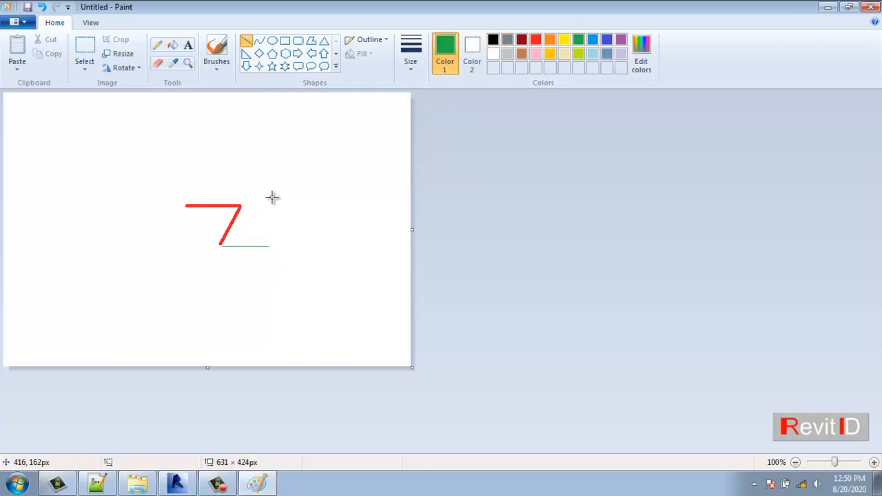
key("ctrl+z")
Redraw the profile's lower tread as a thinner red line about 92 px long, and add a vertical line about 144 px tall through the nosing edge
left_click(542, 41)
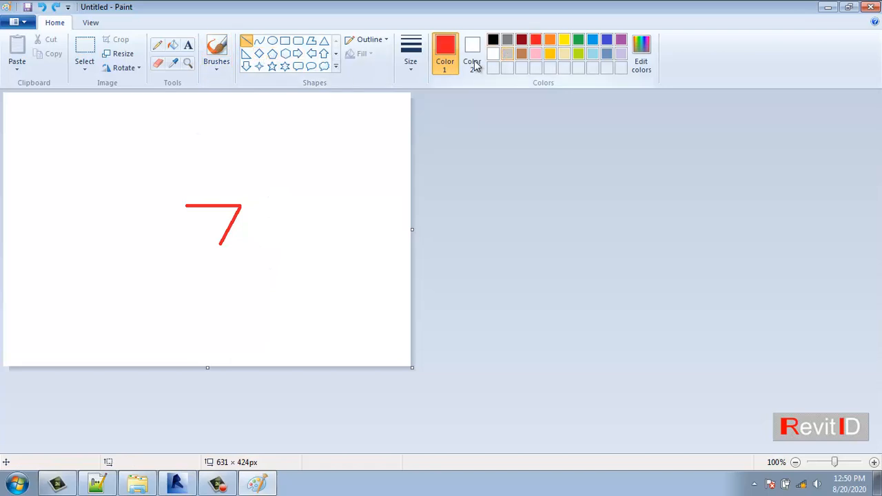
left_click(411, 53)
left_click(423, 121)
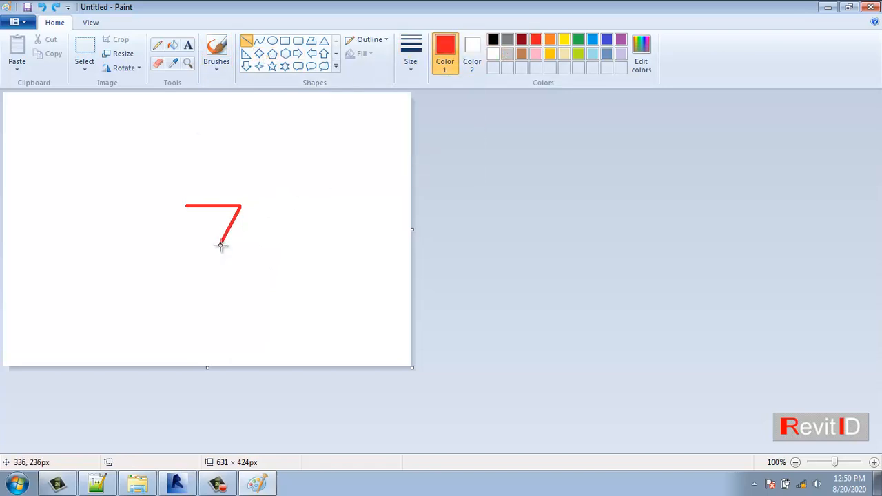
left_click_drag(219, 243, 280, 246)
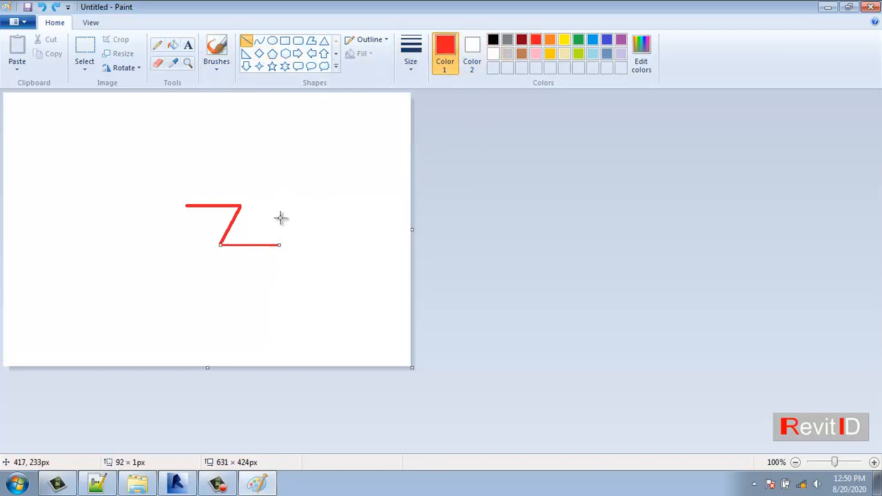
left_click_drag(240, 174, 240, 268)
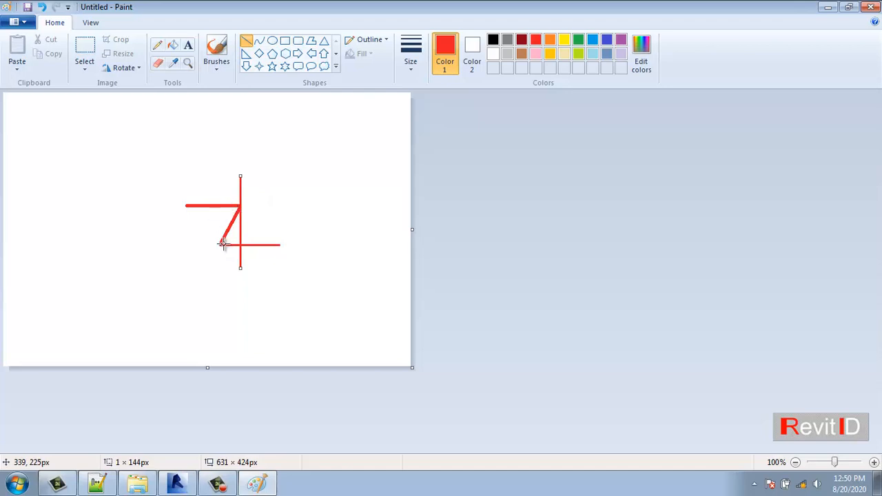
Draw a second red stair profile beside the first, with two horizontal treads and two vertical risers, undoing the misdrawn lines
mouse_move(305, 206)
left_mouse_down()
mouse_move(350, 206)
mouse_move(356, 250)
left_mouse_up()
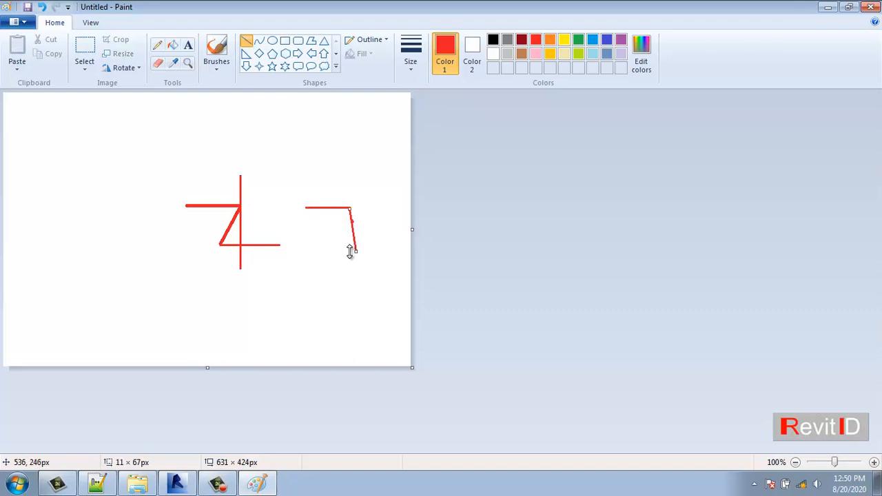
key("ctrl+z")
left_click_drag(350, 209, 386, 246)
left_click(366, 248)
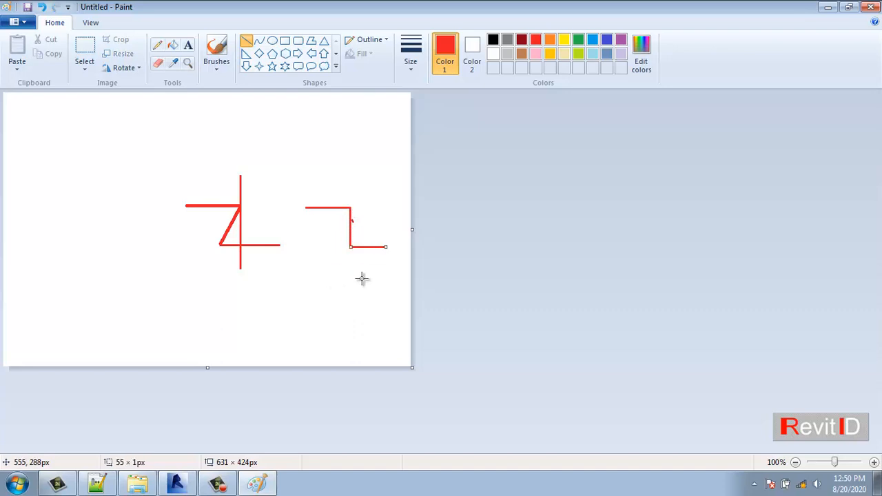
key("ctrl+z")
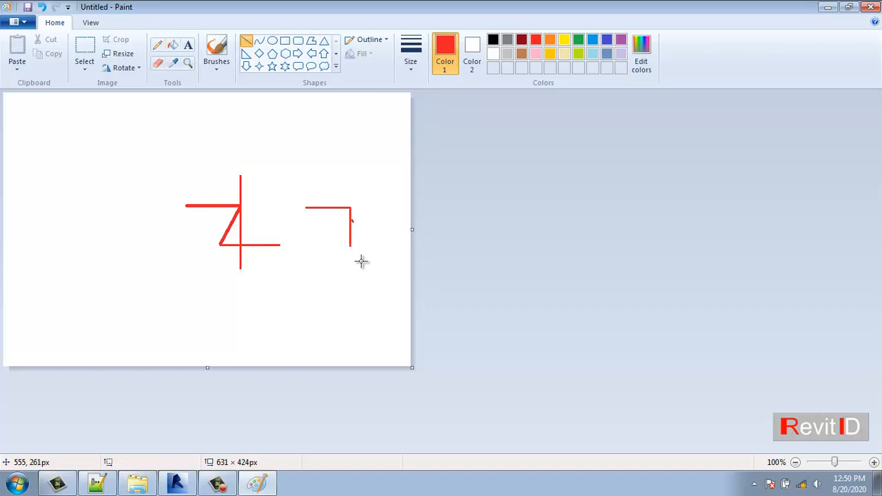
left_click_drag(351, 246, 384, 276)
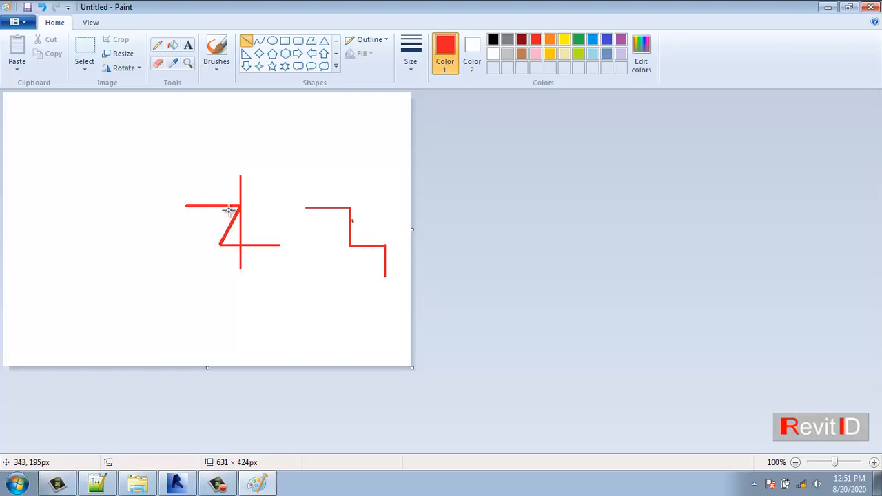
Close the Paint sketch without saving and return to the stair's Type Properties in Revit
left_click(870, 6)
left_click(487, 253)
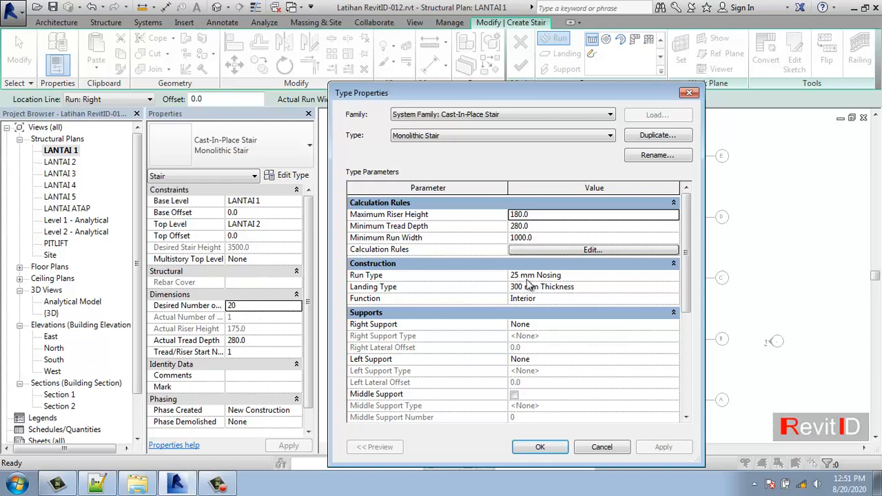
left_click_drag(541, 100, 510, 73)
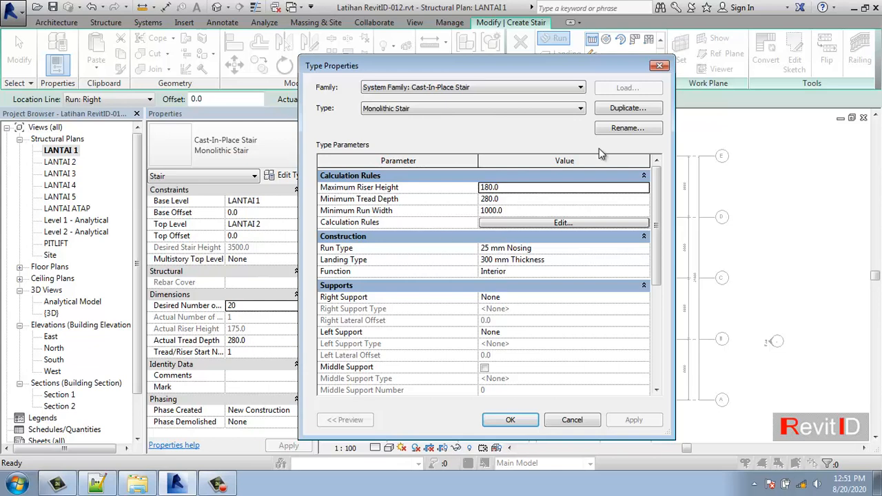
left_click(625, 108)
left_click(502, 238)
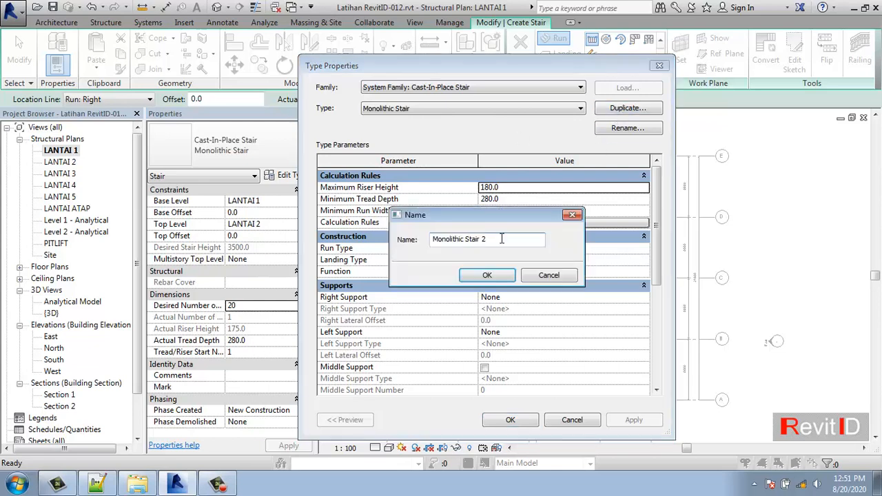
key("Escape")
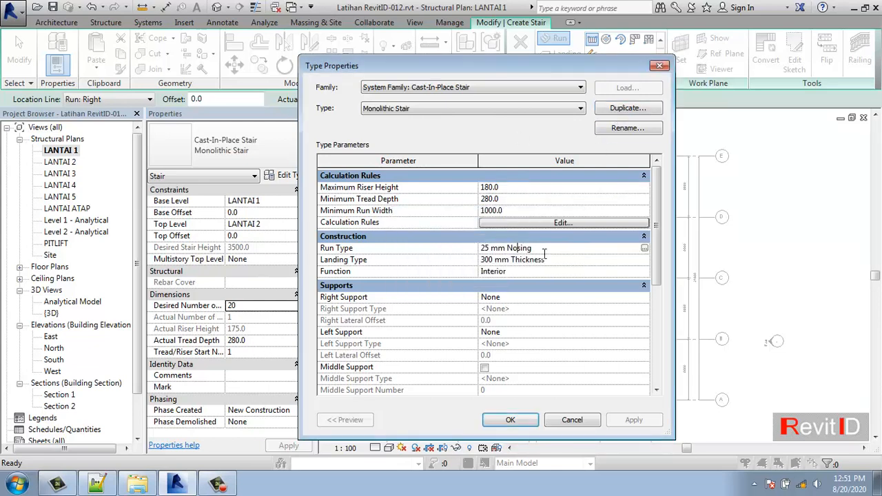
Open the Monolithic Stair's run type and duplicate 25 mm Nosing as 20 mm Nosing
left_click(644, 248)
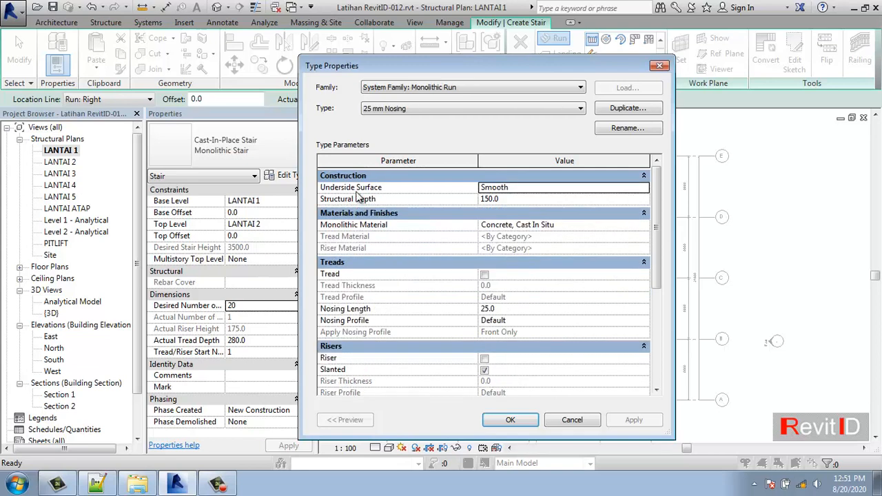
left_click(625, 109)
left_click(483, 238)
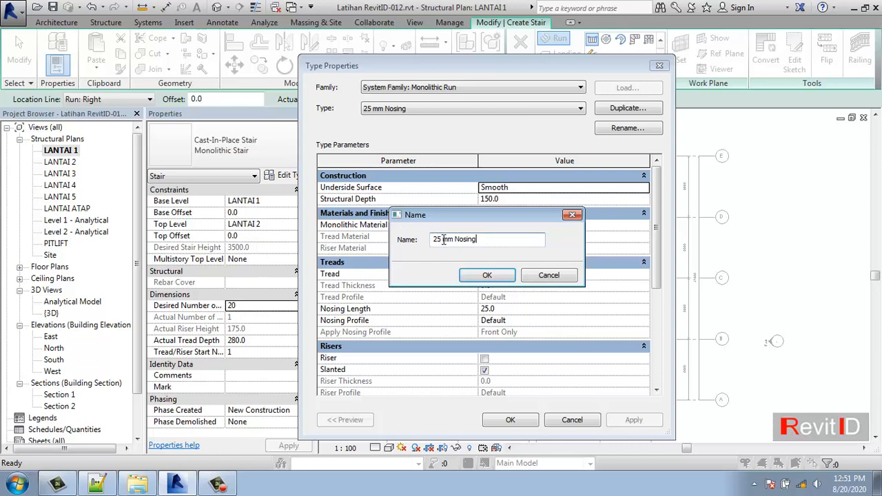
key("BackSpace")
type("0")
left_click(486, 275)
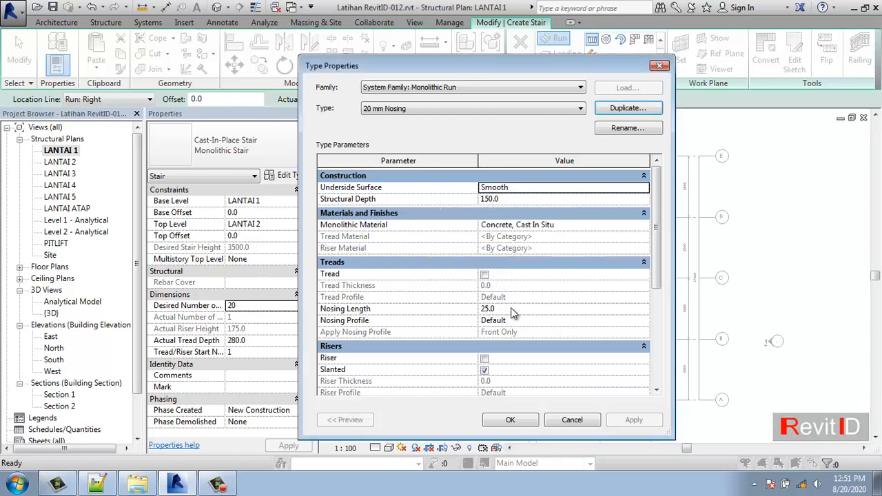
Set the 20 mm Nosing run type's nosing length to 20 and accept the run and stair type properties
left_click(511, 308)
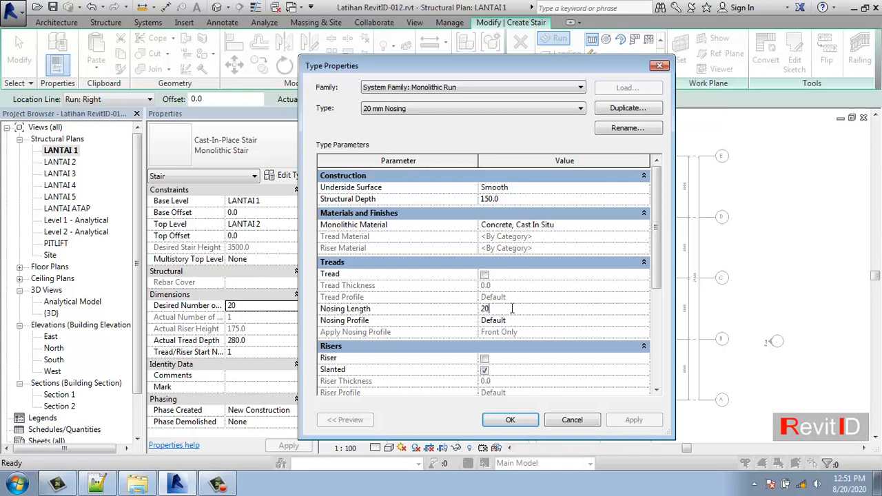
left_click(528, 419)
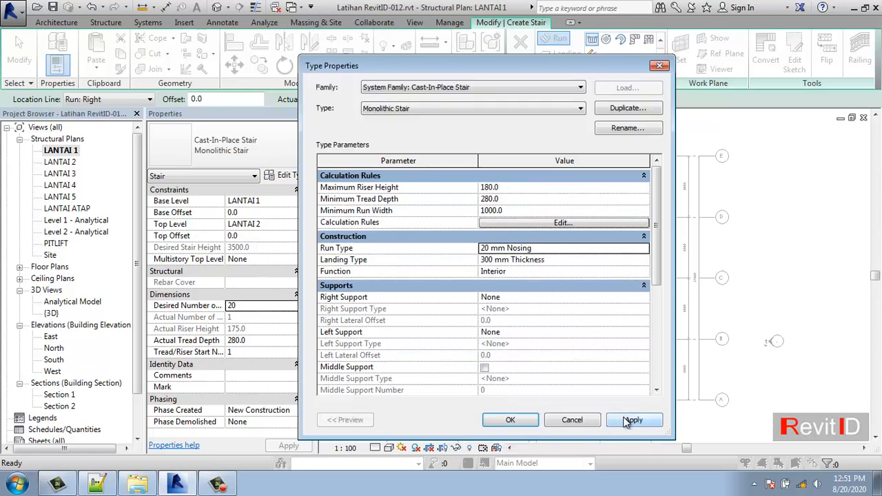
left_click(515, 419)
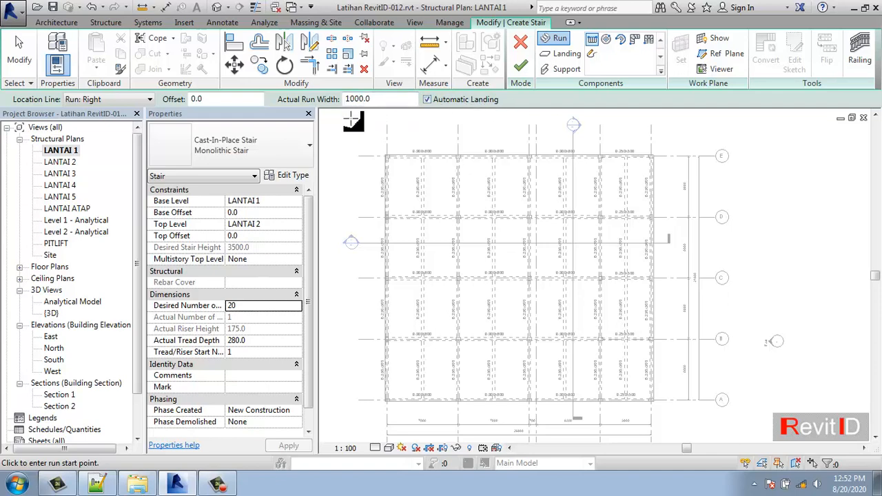
Keep the actual run width at 1000 and choose Run: Right as the location line for the stair run
left_click_drag(373, 99, 303, 102)
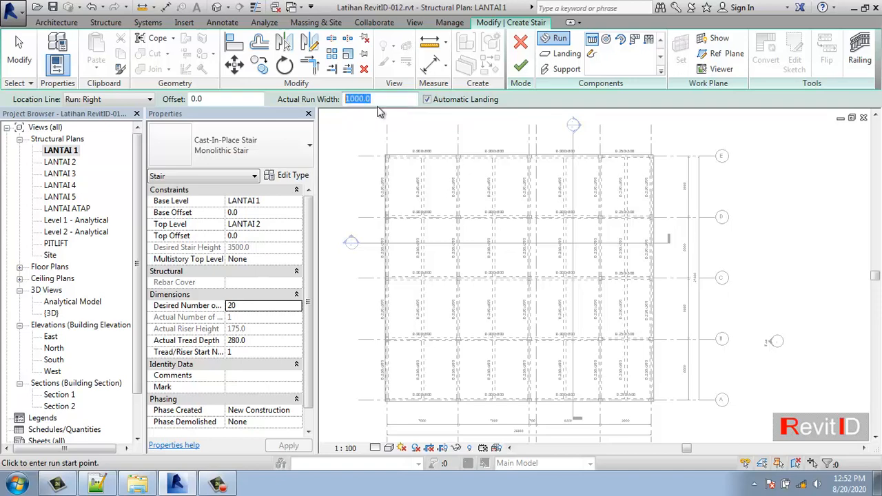
left_click(382, 101)
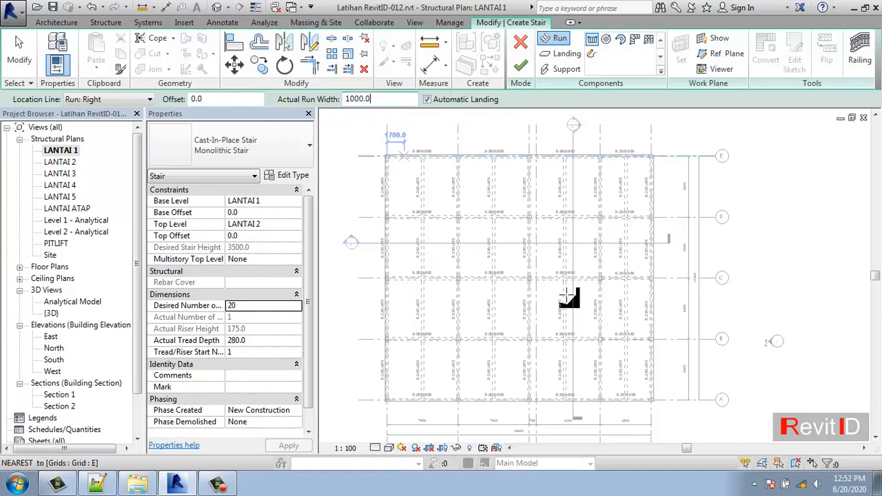
mouse_move(586, 404)
middle_mouse_down()
mouse_move(586, 368)
mouse_move(569, 359)
middle_mouse_up()
scroll(569, 358, "up", 3)
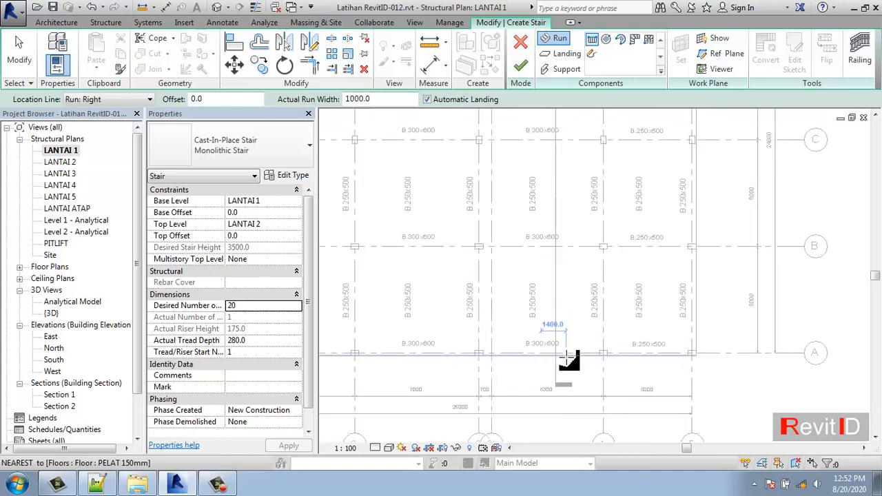
middle_click_drag(506, 350, 549, 343)
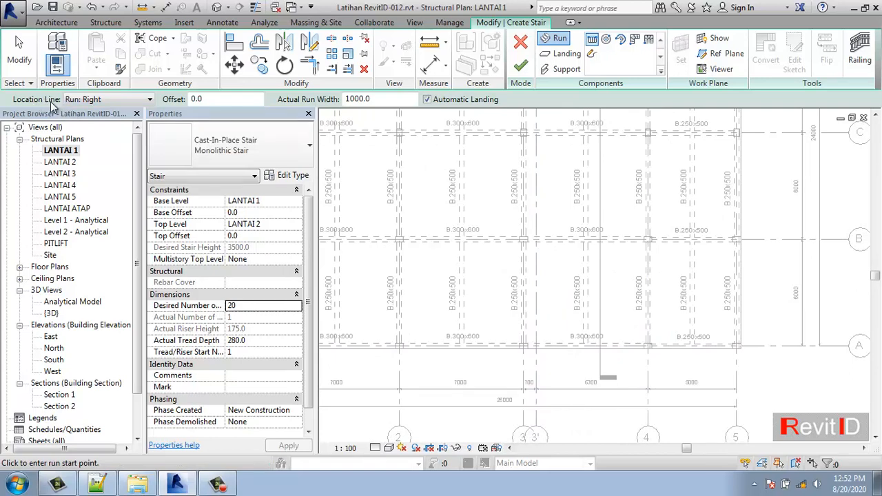
left_click(88, 100)
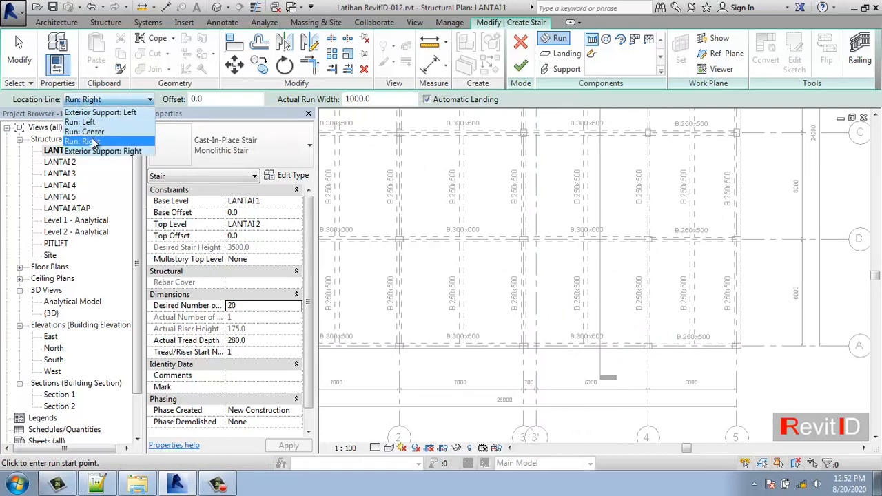
left_click(92, 142)
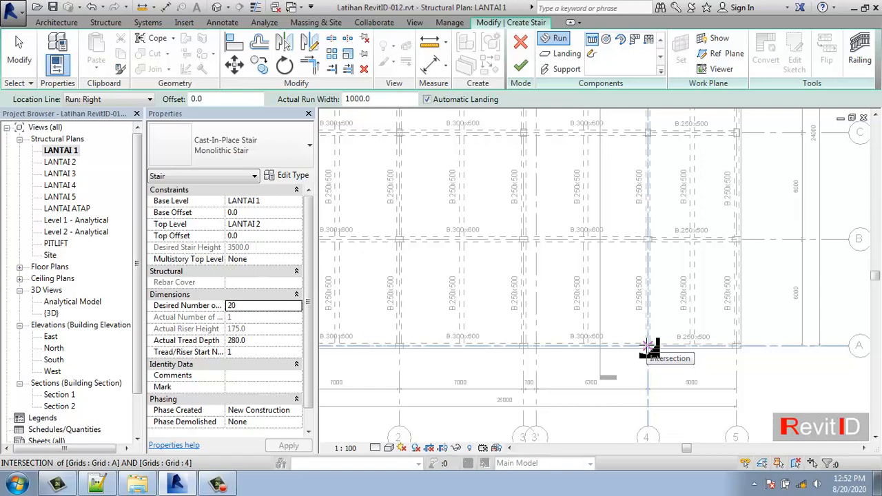
left_click(99, 101)
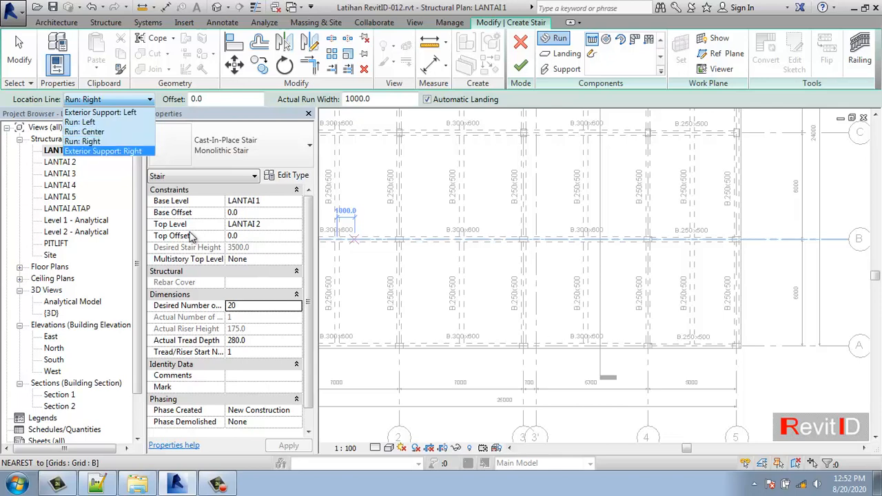
left_click(95, 142)
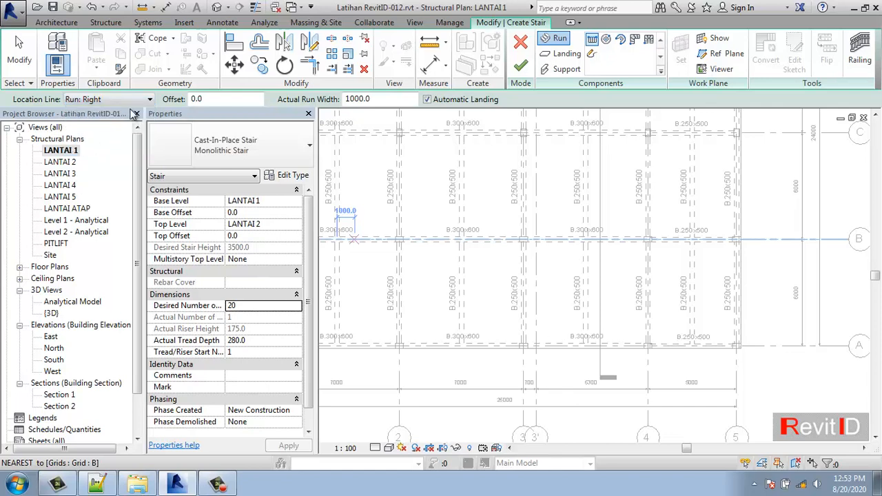
Place a straight 20-riser run from the grid A and 4 intersection about 5880 mm along grid A toward grid 3', and finish the stair
scroll(648, 350, "up", 3)
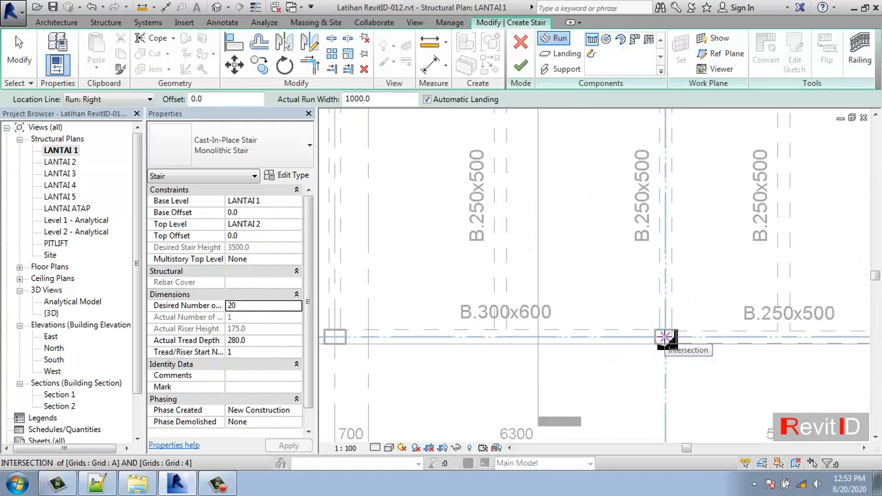
left_click(664, 336)
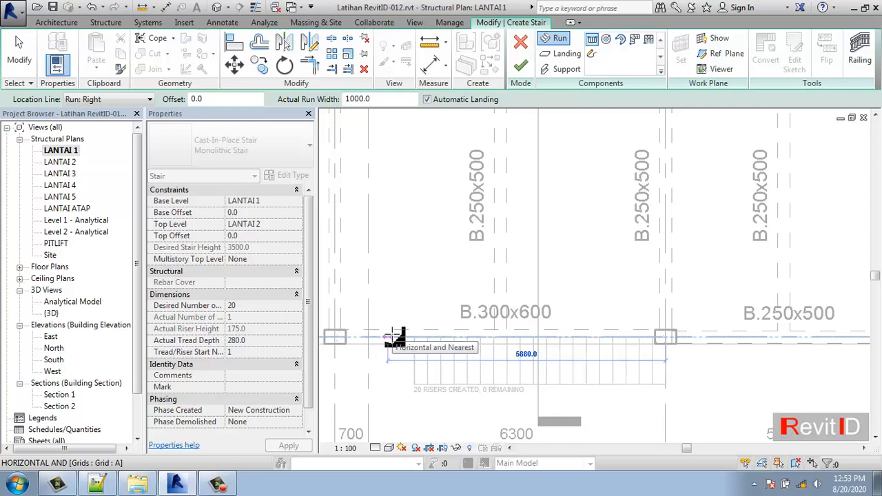
left_click(392, 335)
key("Escape")
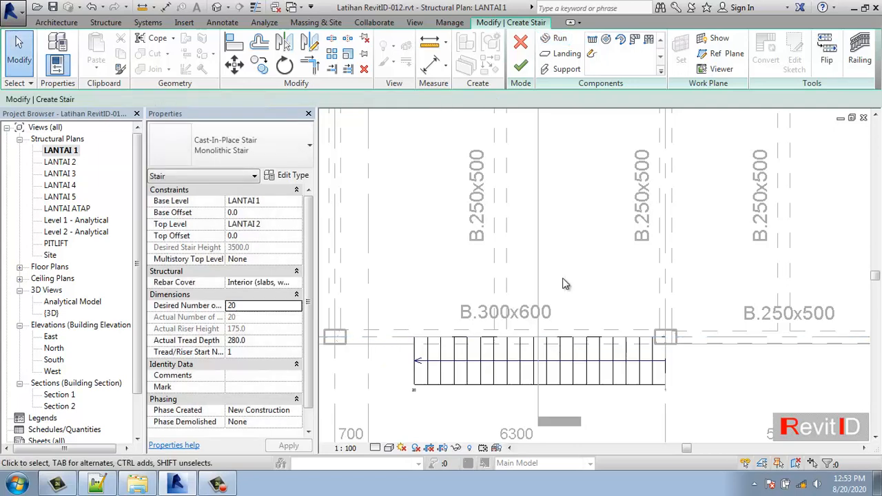
left_click(521, 67)
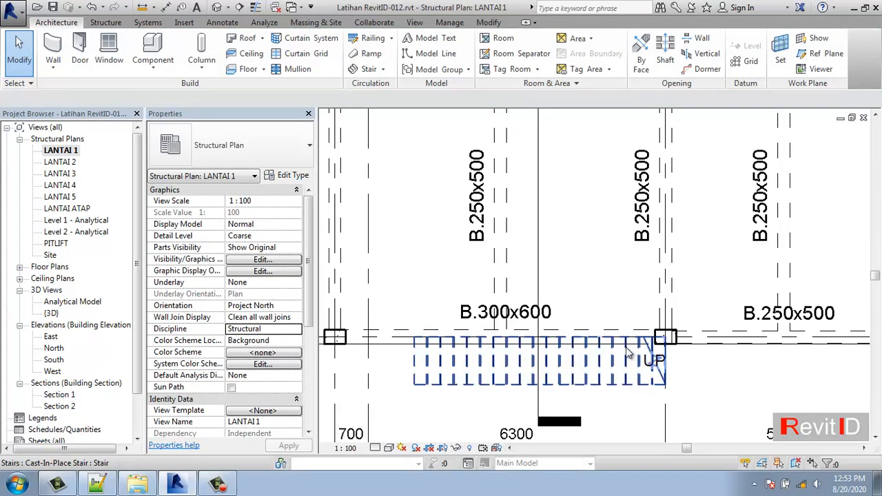
Move the stair 1150 mm inward, perpendicular to grid A, so its outer edge meets the inner edge of the B.300x600 beam
scroll(604, 370, "down", 3)
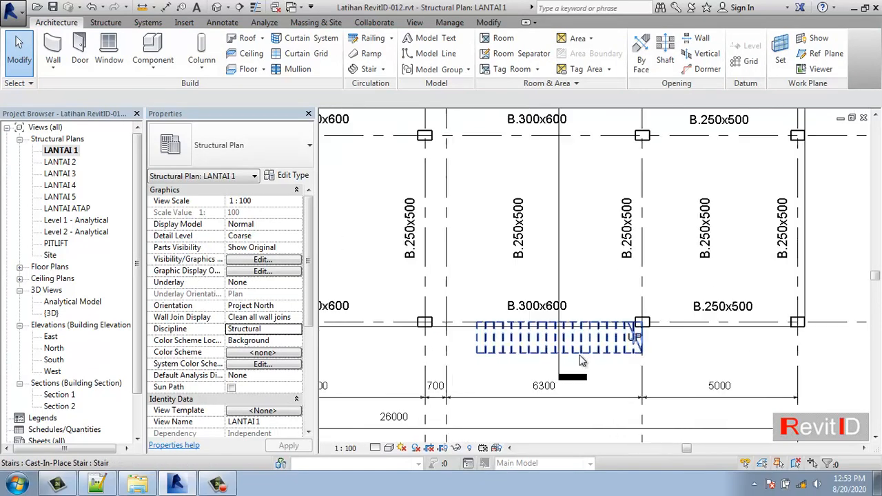
scroll(606, 347, "up", 2)
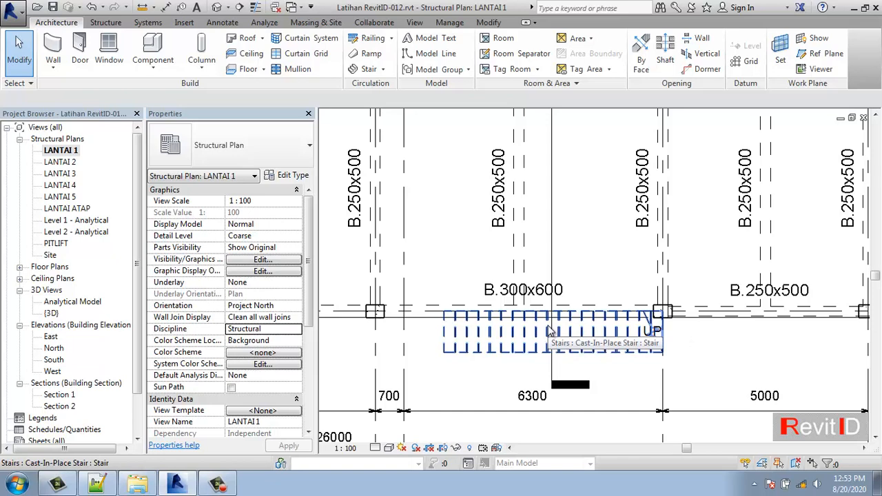
left_click(582, 348)
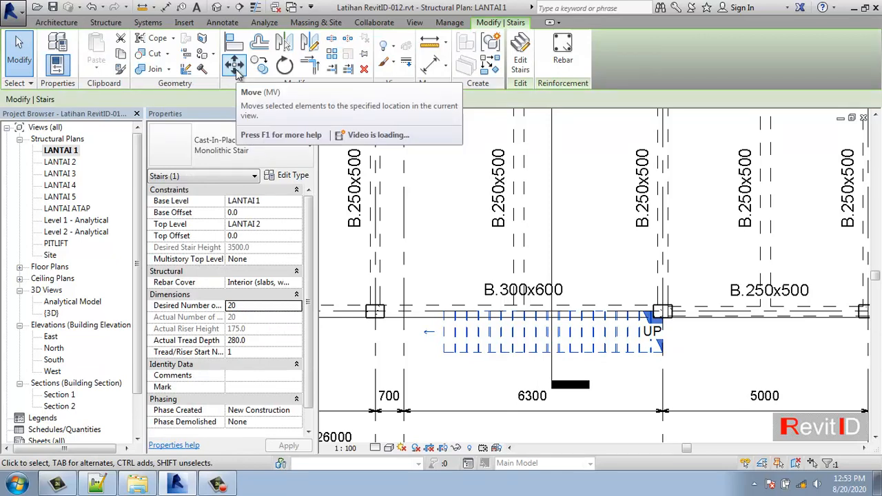
key("Escape")
left_click(596, 345)
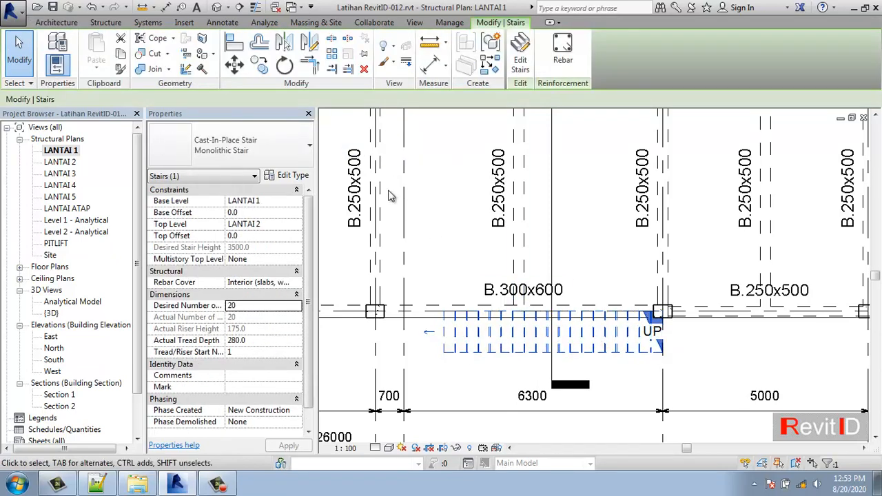
left_click(235, 64)
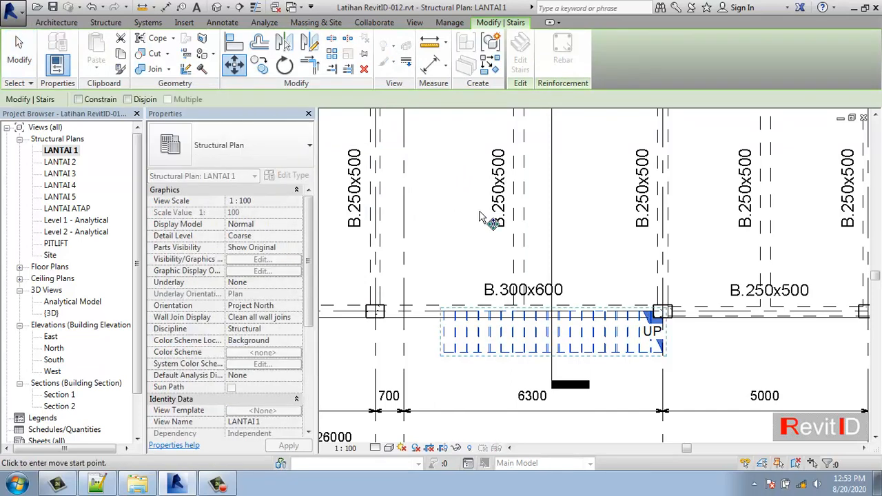
scroll(571, 357, "up", 2)
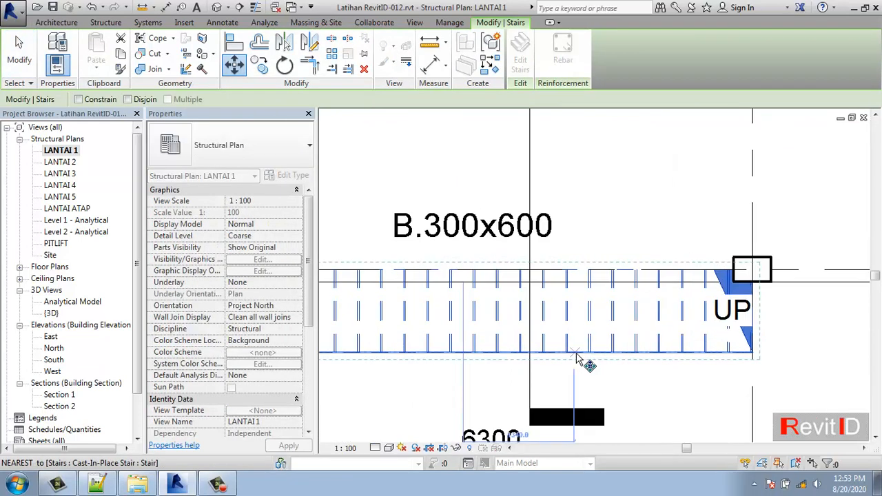
left_click(578, 358)
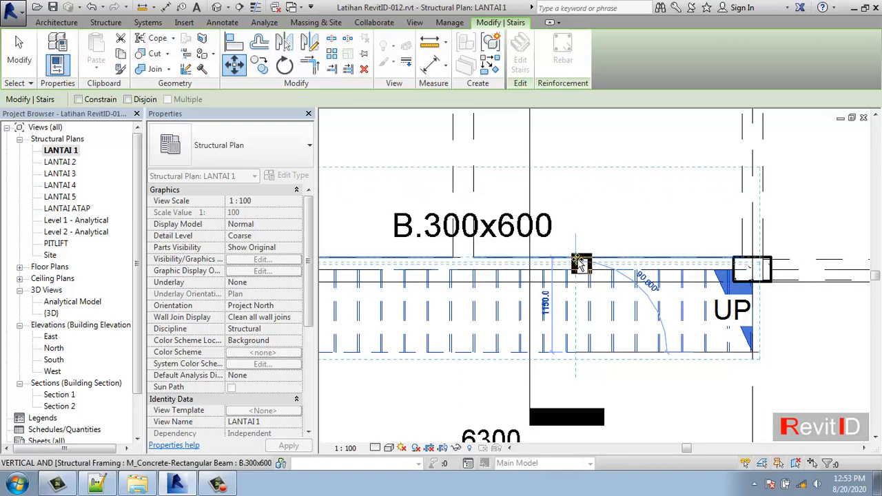
left_click(581, 263)
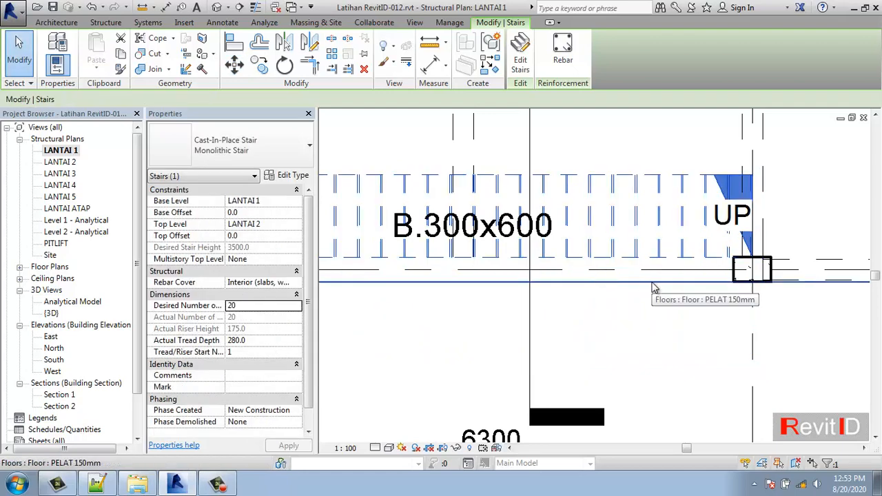
key("Escape")
scroll(651, 288, "down", 3)
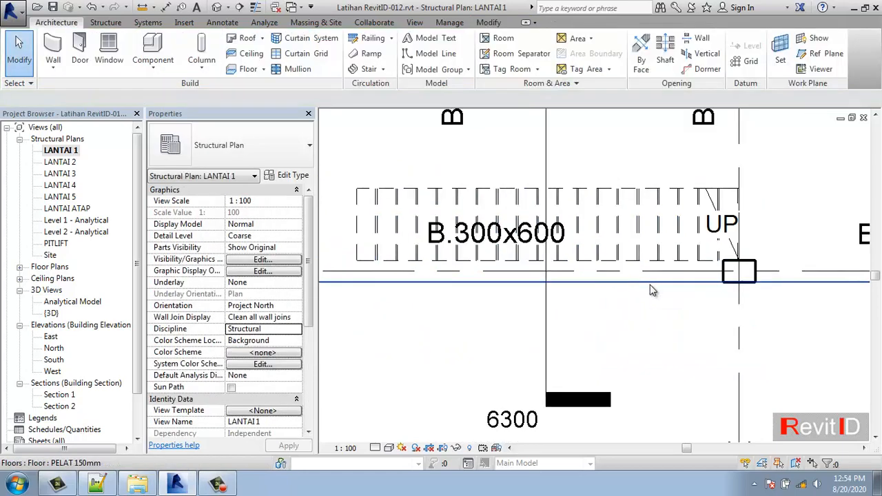
scroll(625, 291, "up", 1)
middle_click_drag(627, 292, 618, 350)
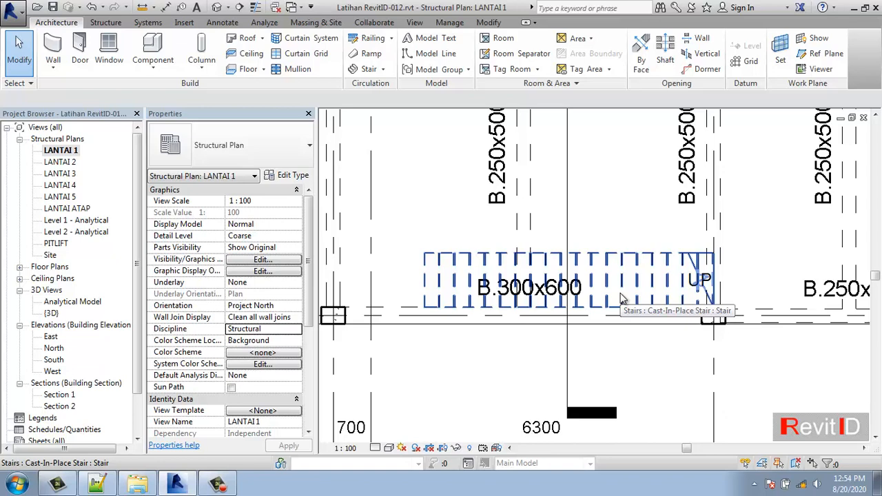
Open the default 3D view and turn on visibility of the Stairs model category
left_click(216, 8)
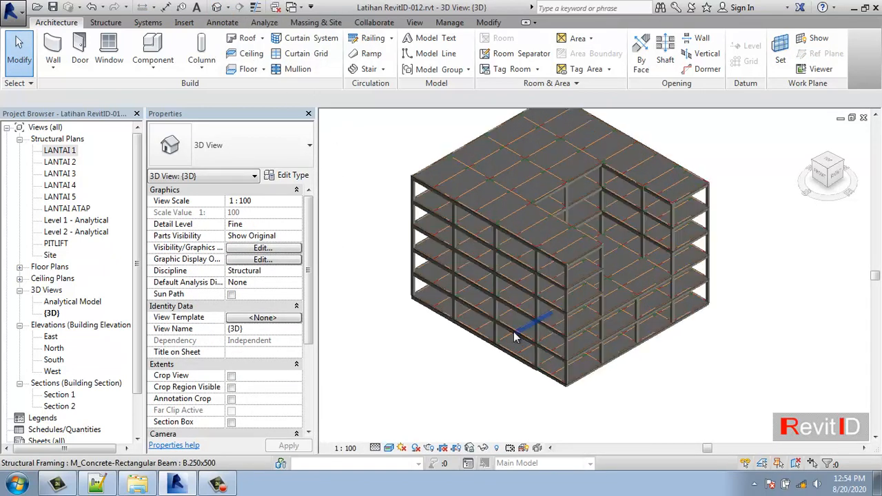
middle_click_drag(552, 335, 541, 343)
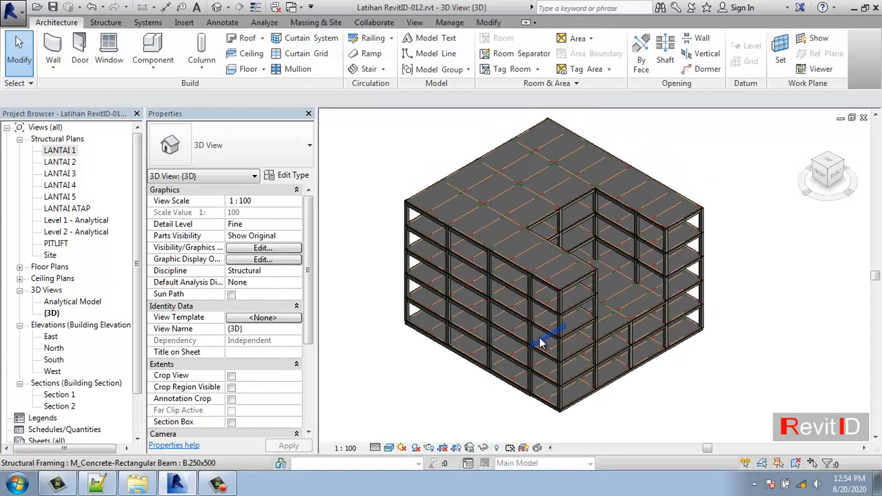
left_click(416, 22)
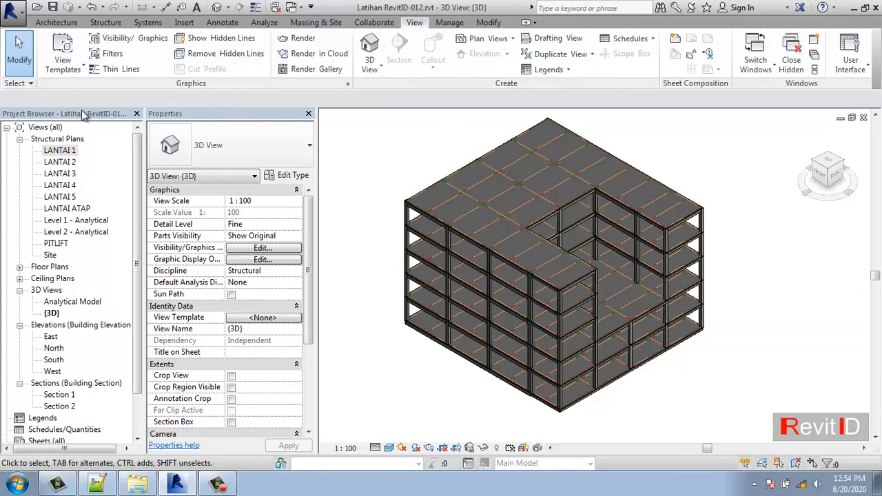
left_click(117, 41)
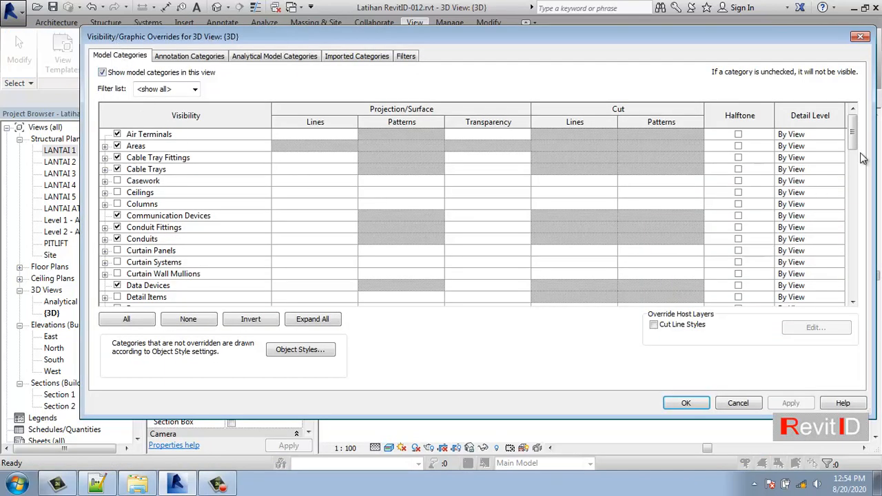
left_click_drag(855, 131, 857, 234)
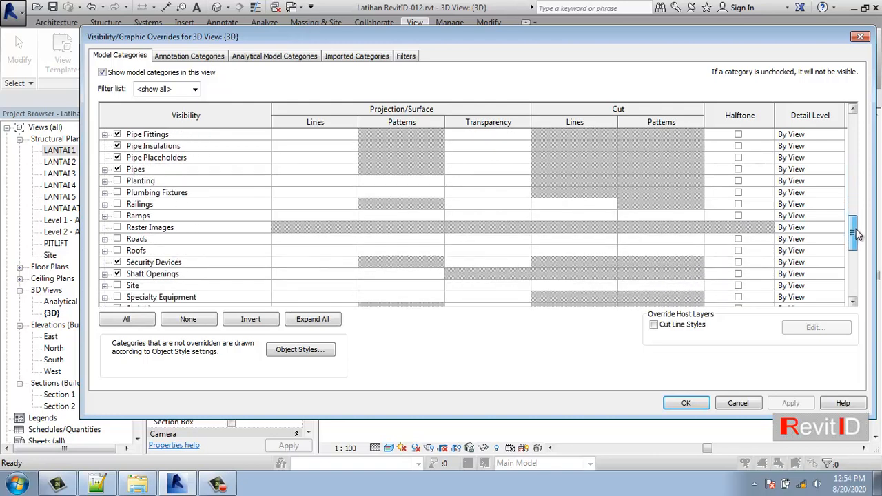
scroll(857, 234, "down", 4)
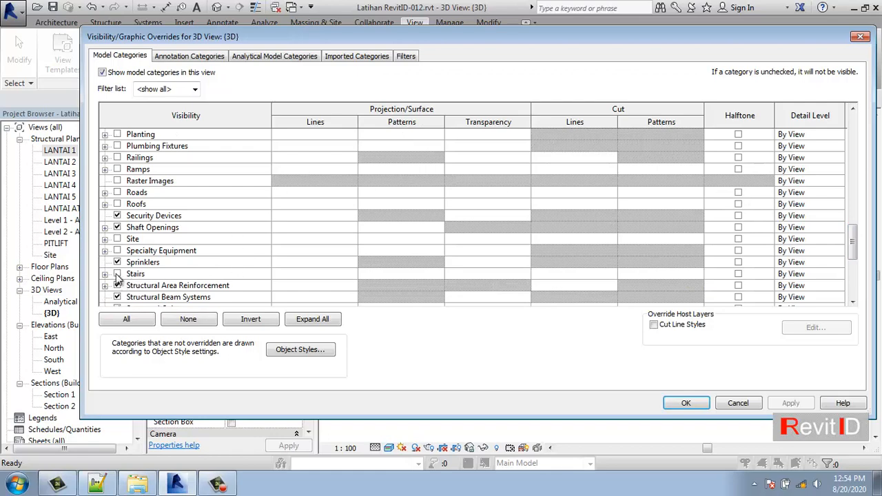
left_click(117, 273)
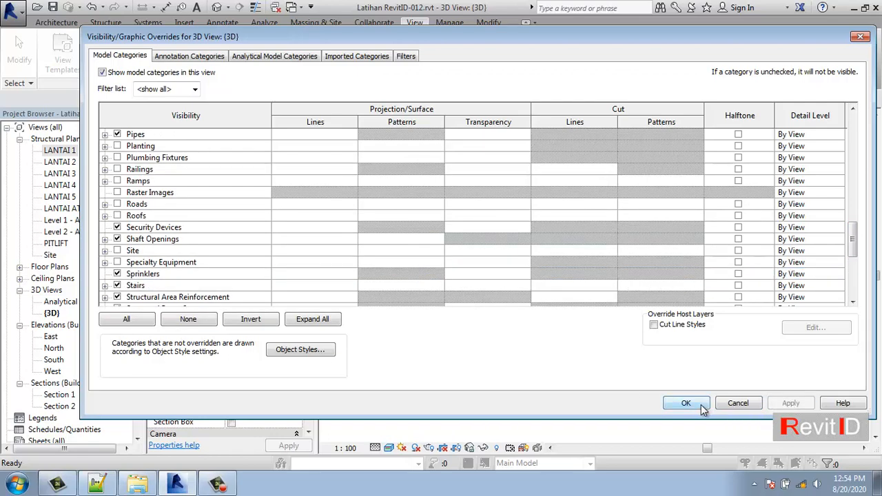
left_click(683, 403)
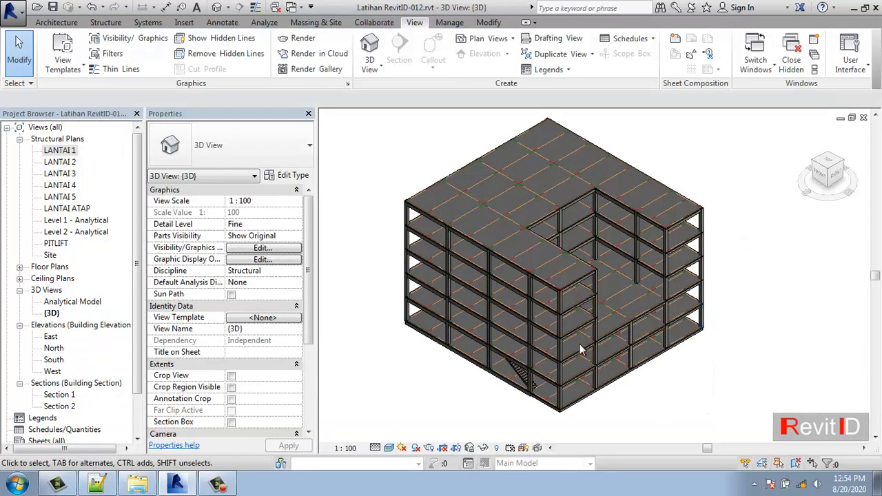
Examine the stair between LANTAI 1 and LANTAI 2 in 3D from the building's front side
scroll(527, 379, "up", 5)
middle_click_drag(549, 405, 539, 381)
middle_click_drag(508, 342, 673, 233, "shift")
scroll(661, 236, "up", 4)
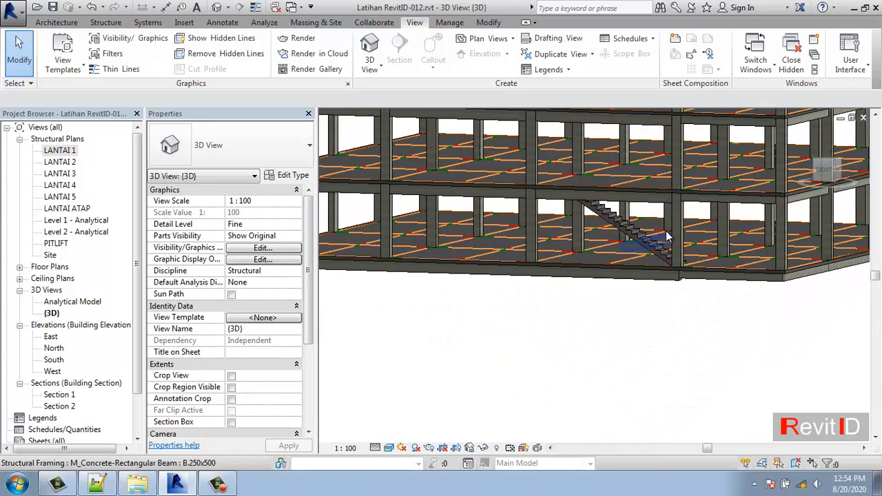
scroll(640, 240, "down", 4)
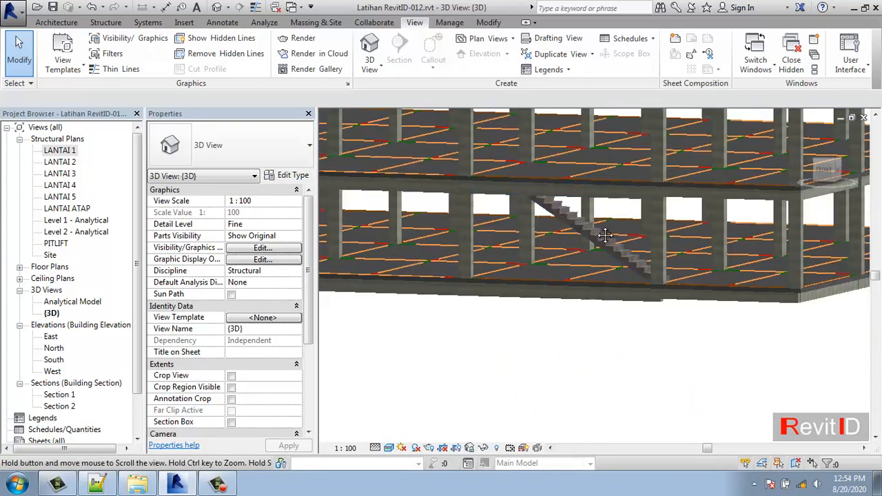
scroll(640, 240, "up", 1)
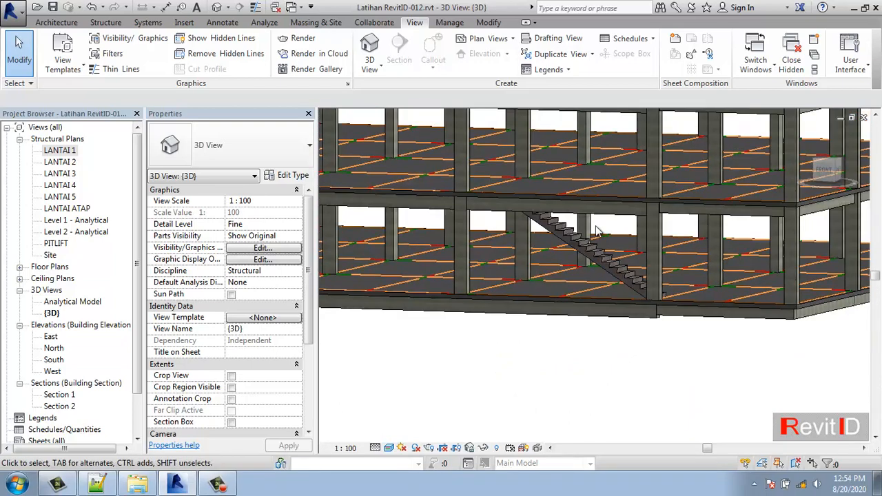
In the LANTAI 1 plan, draw a building section lengthwise through the stair, from just inside grid 3' to just past grid 4
double_click(60, 151)
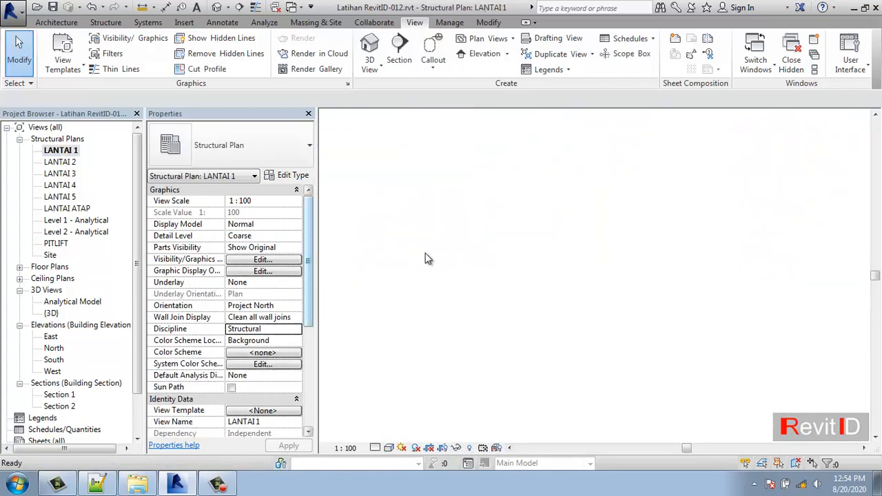
scroll(468, 259, "down", 2)
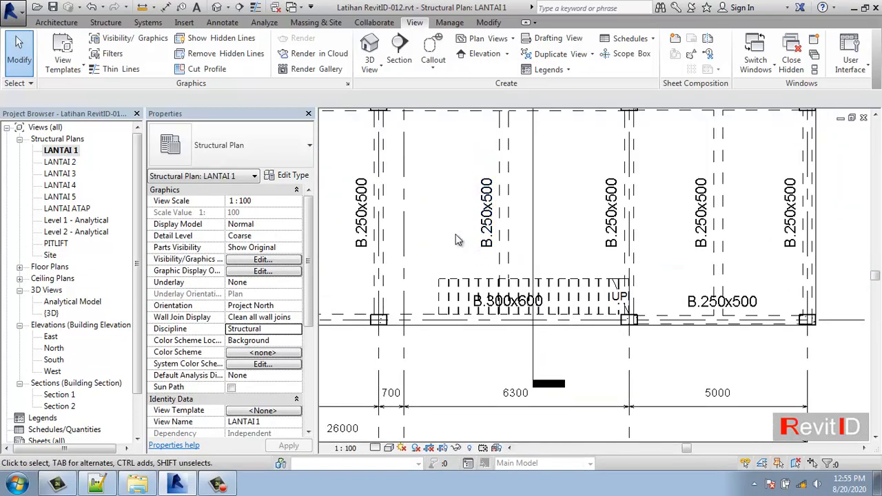
left_click(239, 8)
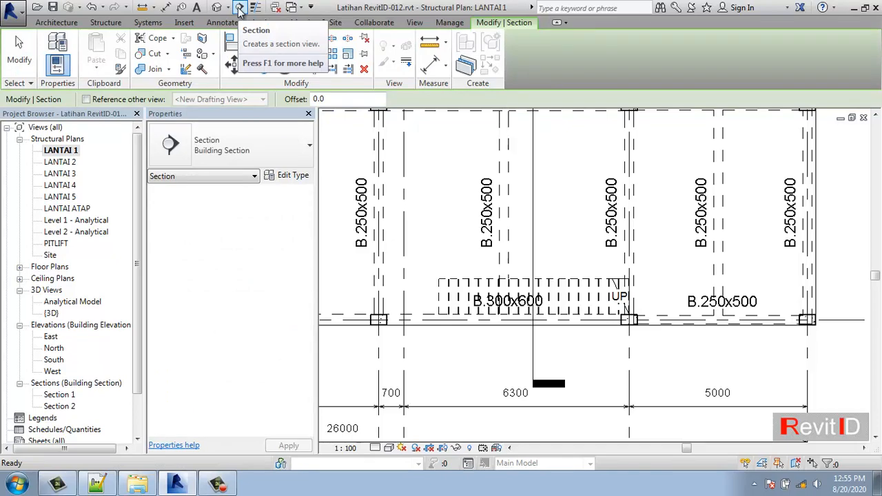
key("Escape")
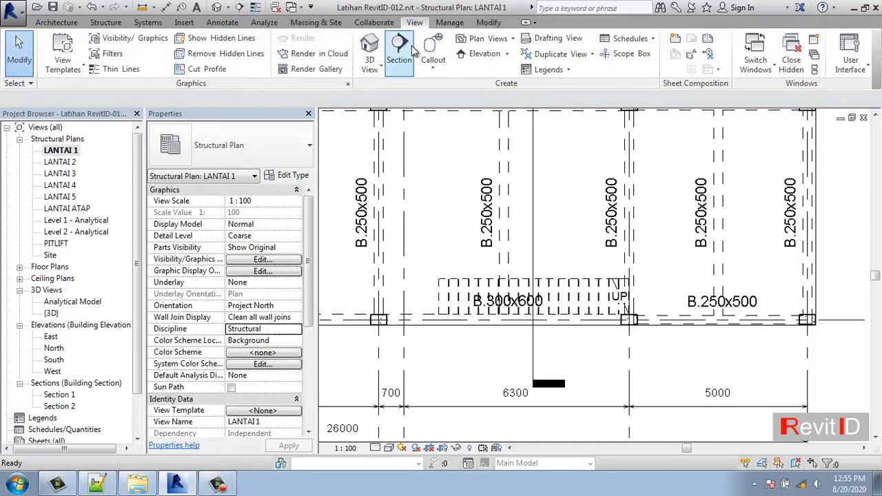
left_click(405, 49)
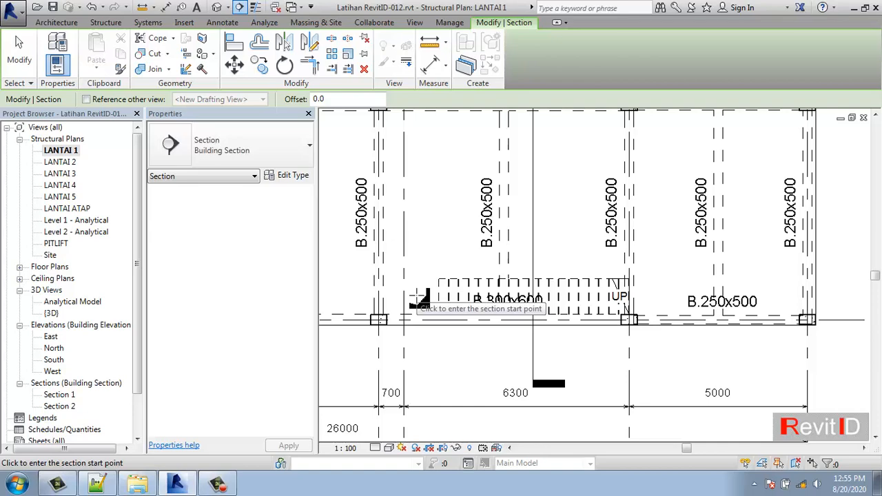
left_click(415, 302)
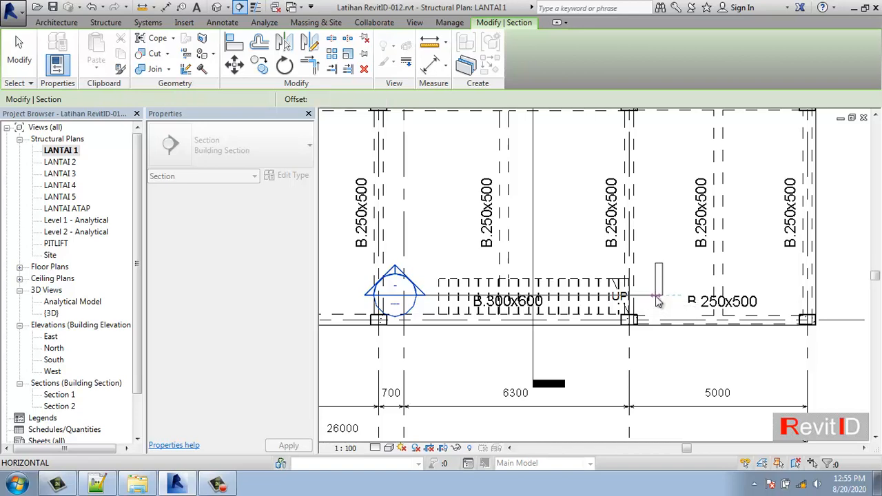
left_click(660, 297)
Shorten the new section's view depth so that its far limit lies just beyond the stair's inner edge
scroll(655, 299, "down", 2)
scroll(653, 298, "down", 4)
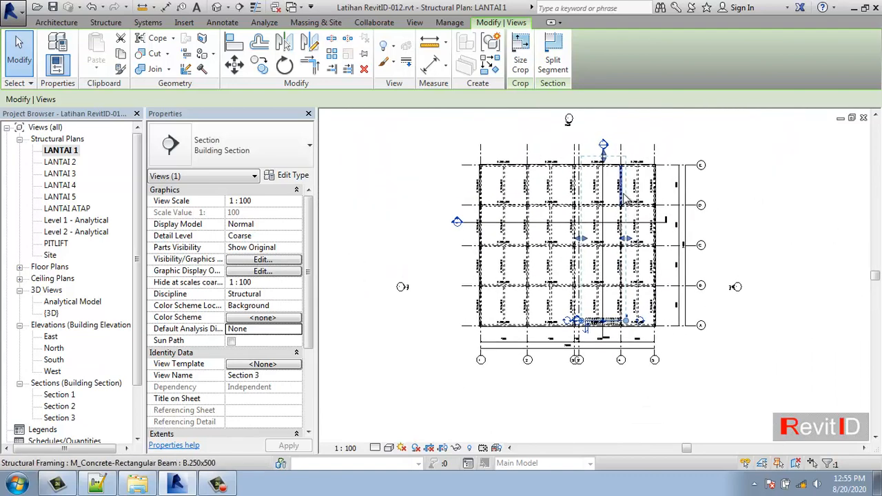
left_click_drag(606, 167, 610, 296)
scroll(605, 321, "up", 3)
scroll(606, 330, "up", 4)
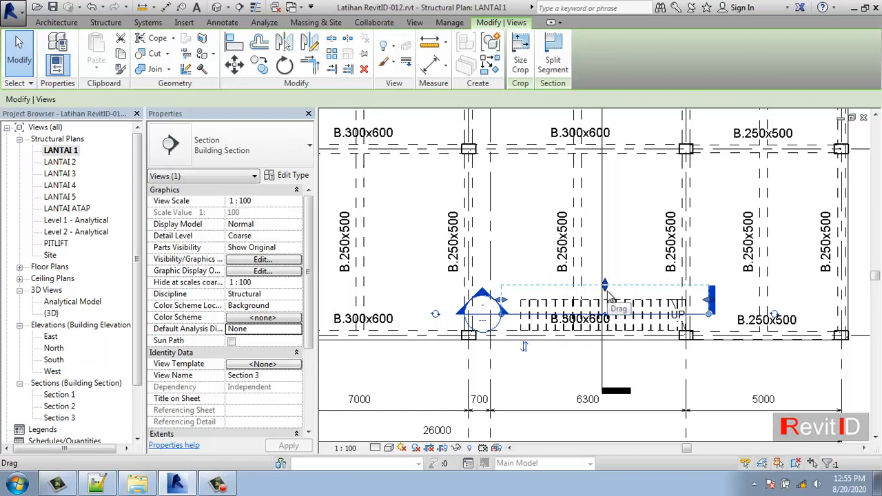
key("Escape")
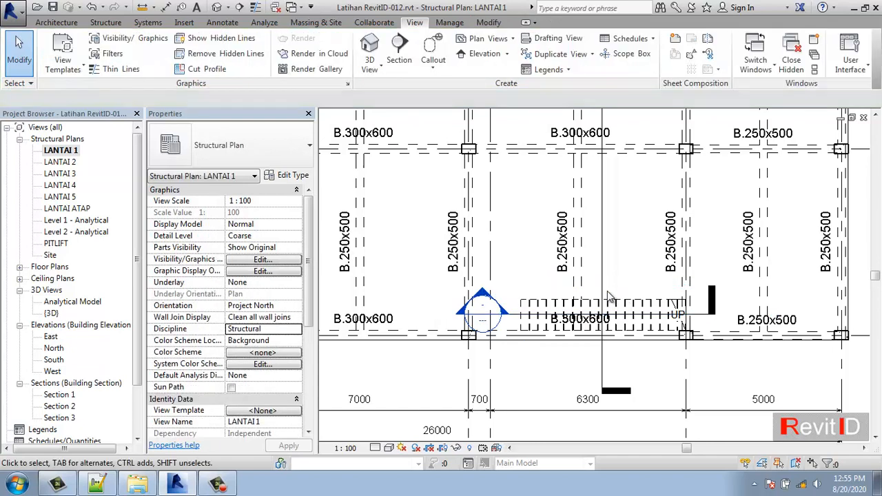
Open the new section view and examine the stair's stepped profile and its connection below LANTAI 2
double_click(502, 311)
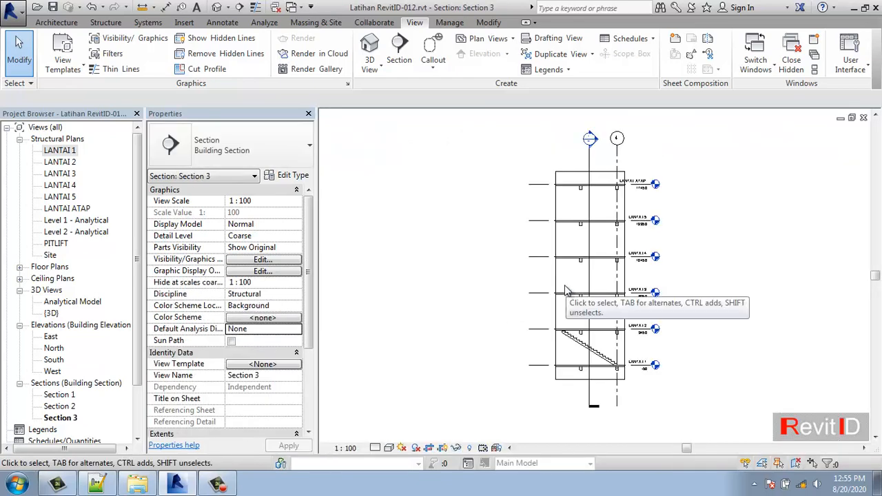
scroll(556, 347, "up", 5)
middle_click_drag(642, 344, 564, 310)
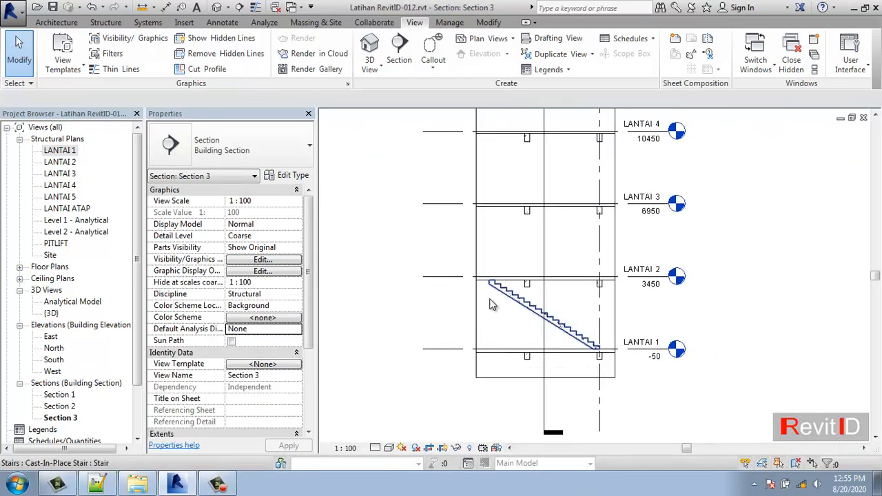
scroll(492, 305, "up", 3)
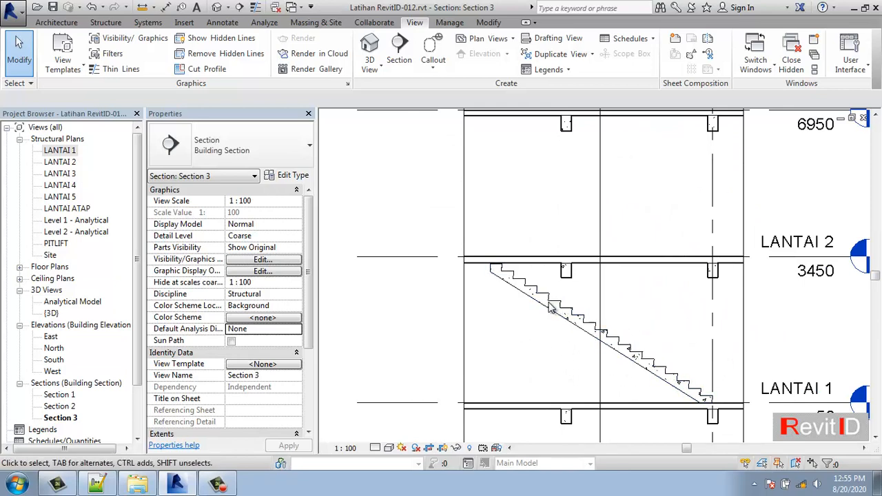
scroll(577, 325, "up", 3)
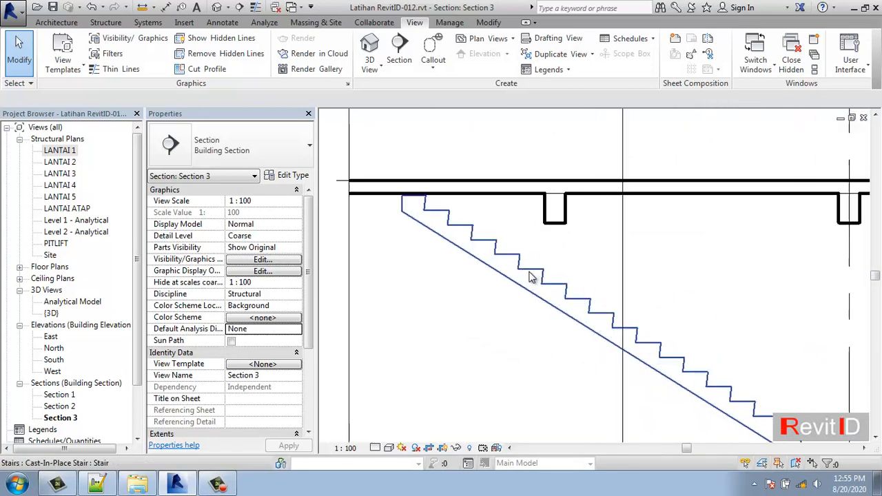
scroll(530, 277, "up", 2)
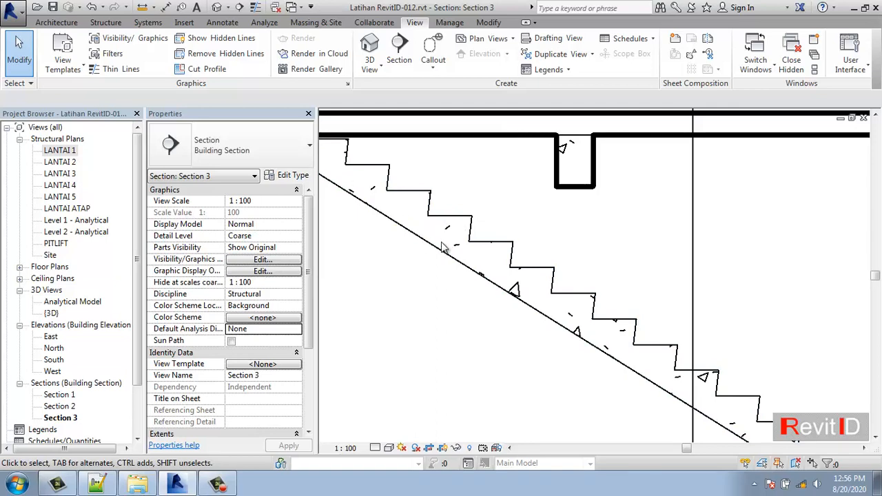
Examine how the stair's upper end meets the LANTAI 2 slab in the lengthwise section
scroll(444, 248, "down", 4)
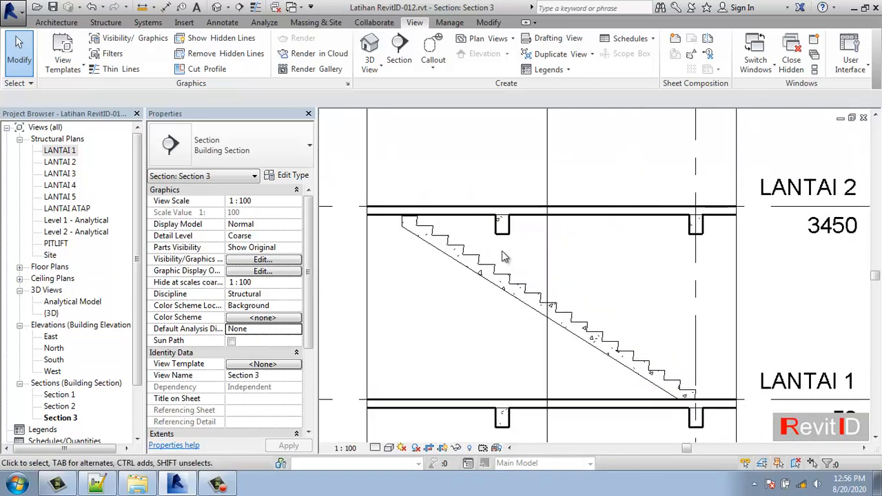
scroll(440, 249, "up", 2)
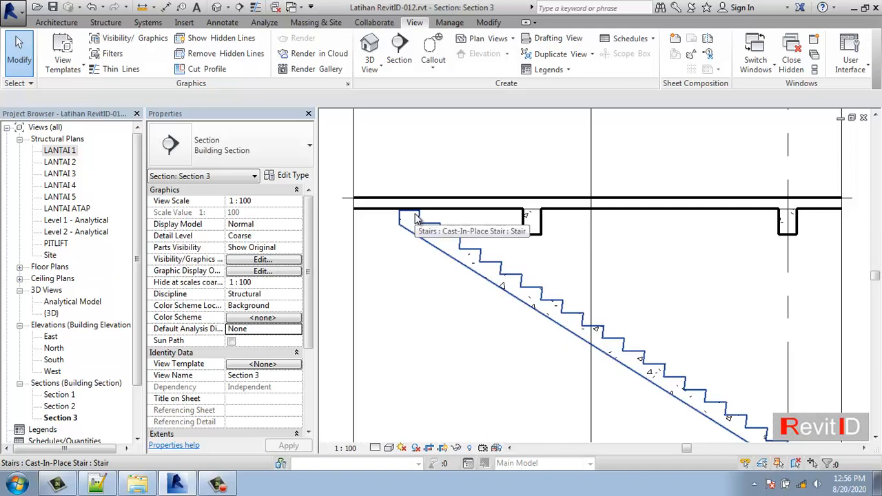
scroll(496, 219, "down", 2)
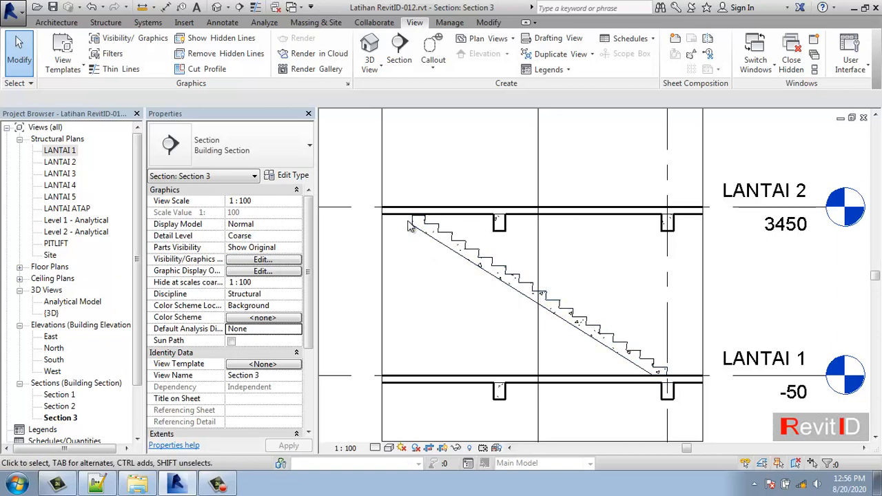
scroll(410, 229, "up", 2)
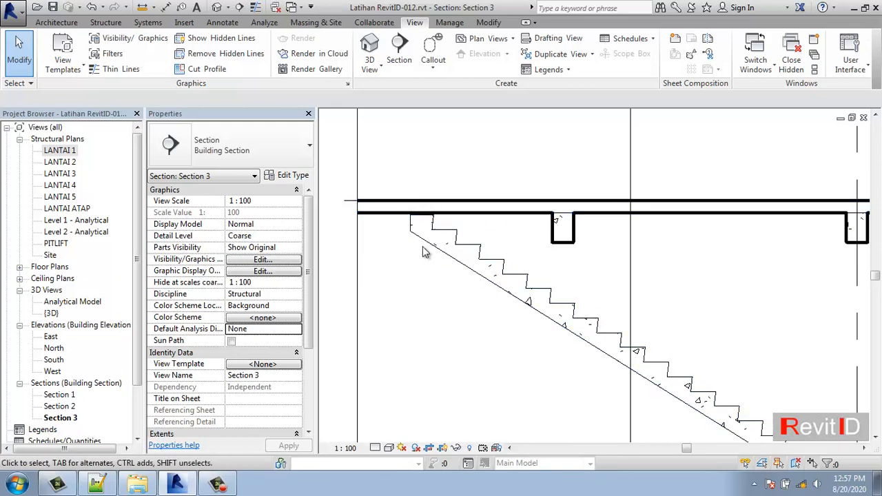
In the LANTAI 1 plan, open the stair for editing and start a sketched landing
double_click(62, 151)
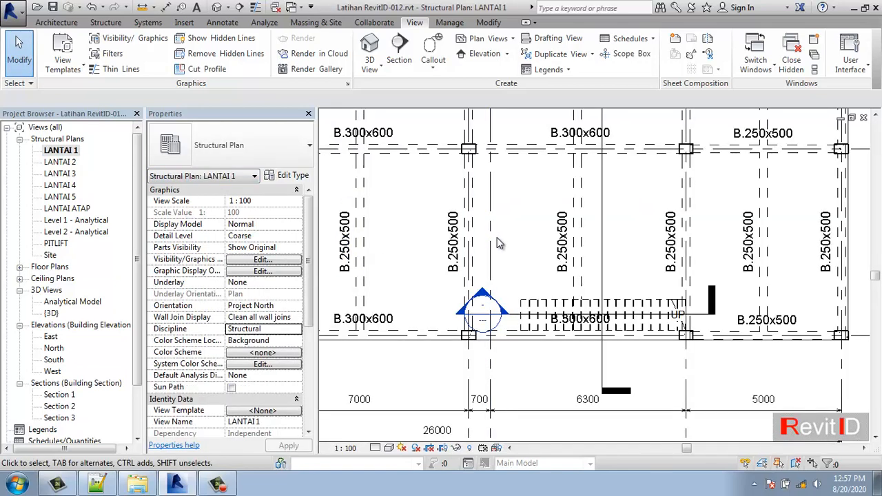
scroll(551, 332, "up", 3)
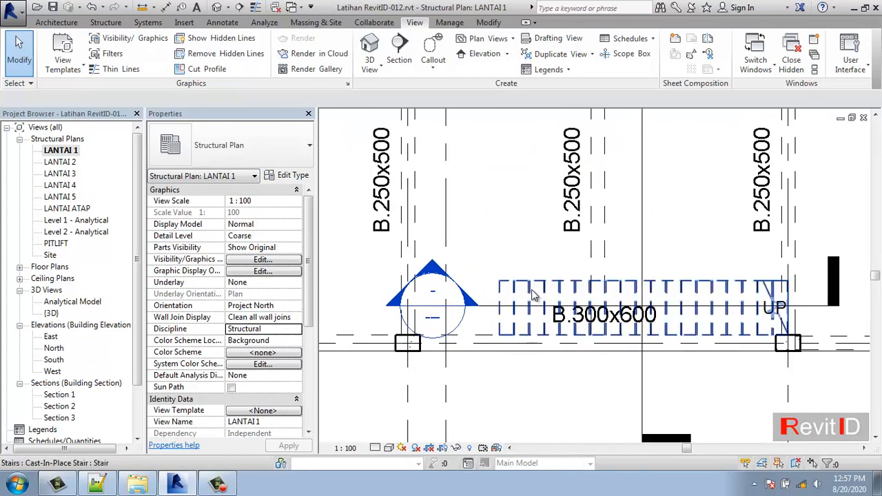
left_click(532, 295)
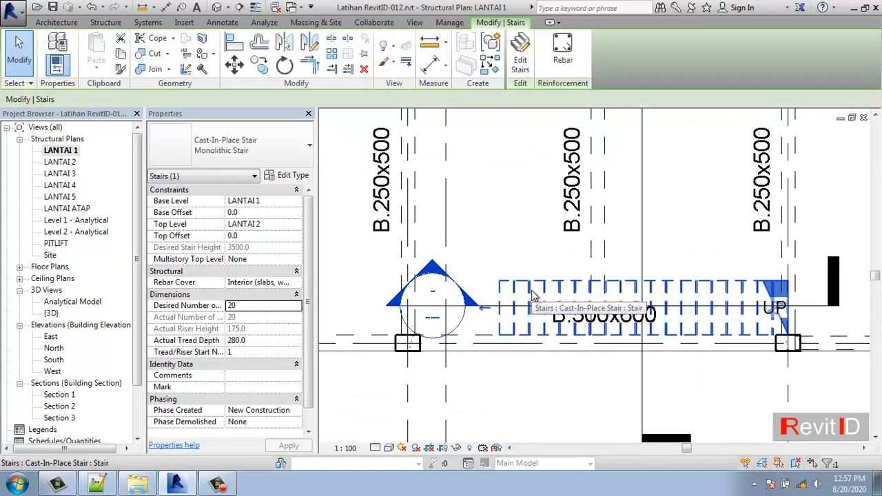
left_click(536, 271)
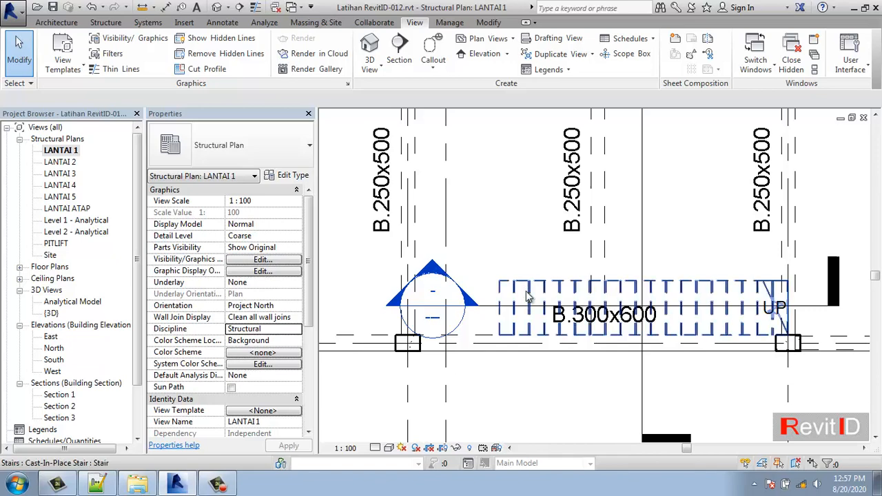
left_click(526, 295)
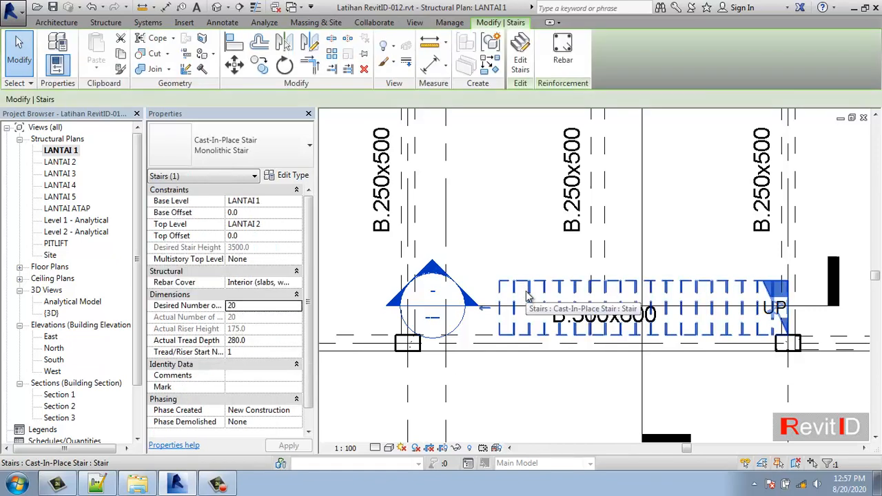
left_click(521, 50)
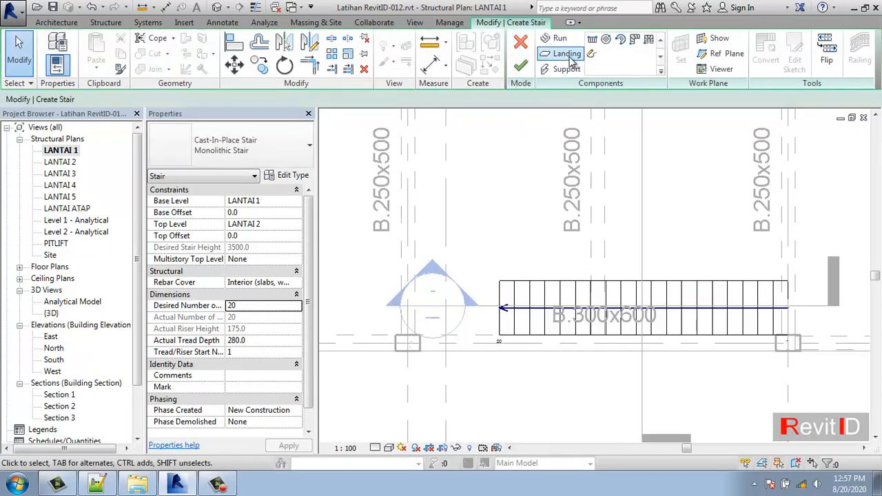
left_click(569, 58)
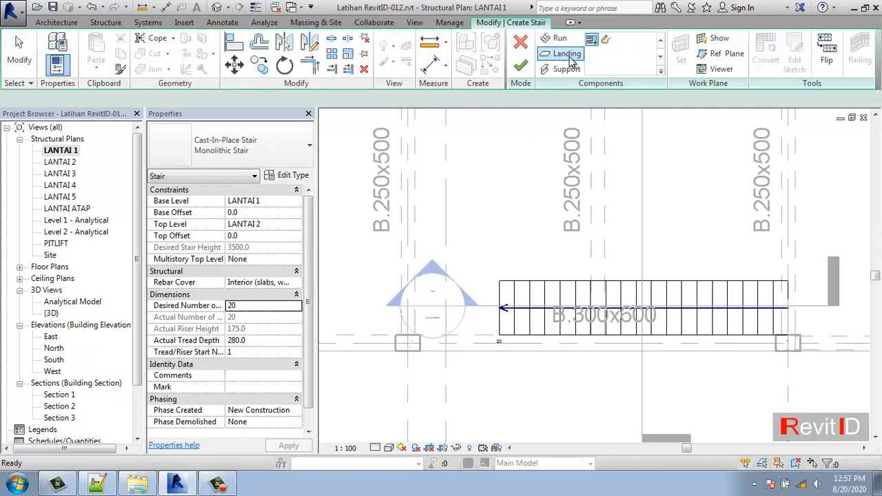
left_click(605, 43)
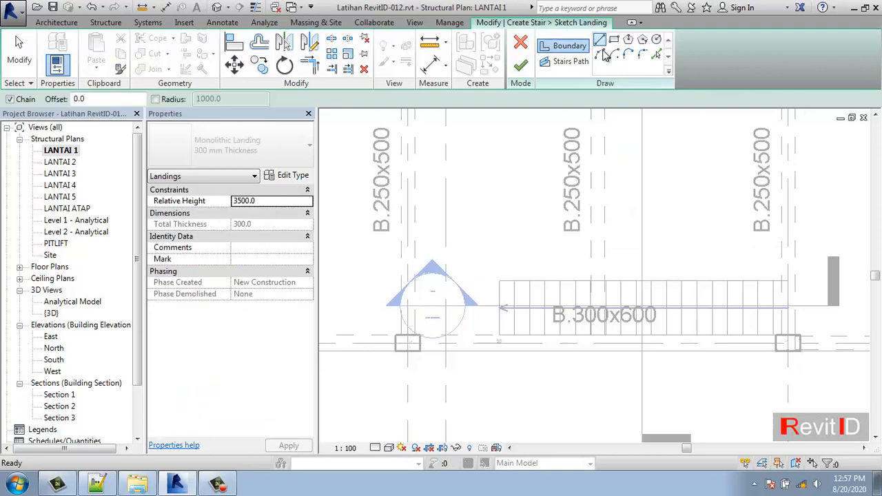
Sketch a rectangular landing boundary of 280 by 1000 mm over the last tread at the stair's upper end
left_click(502, 290)
key("Escape")
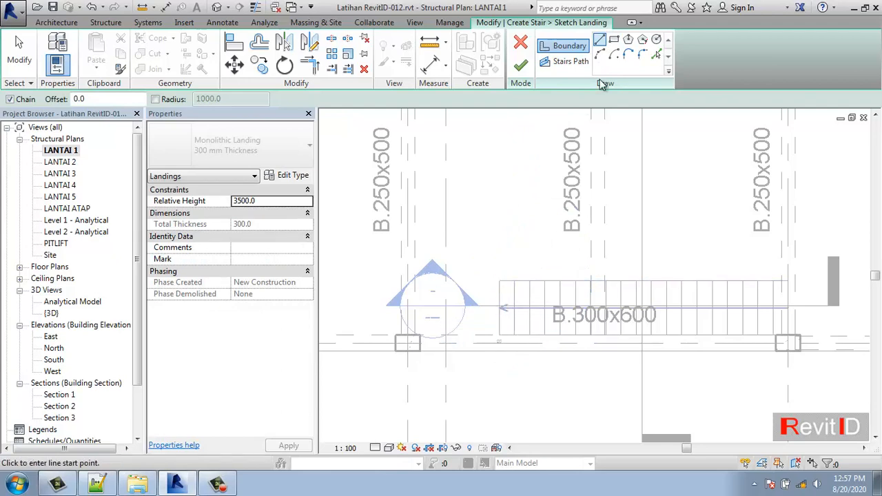
left_click(613, 39)
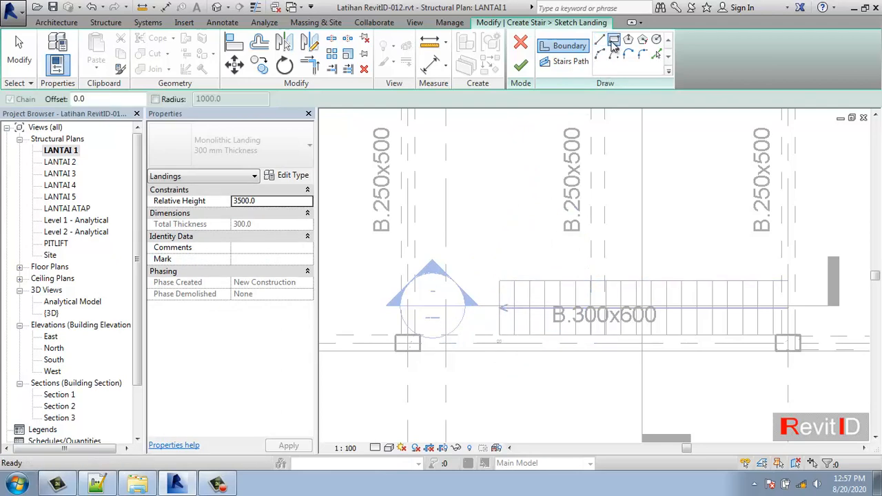
left_click(498, 281)
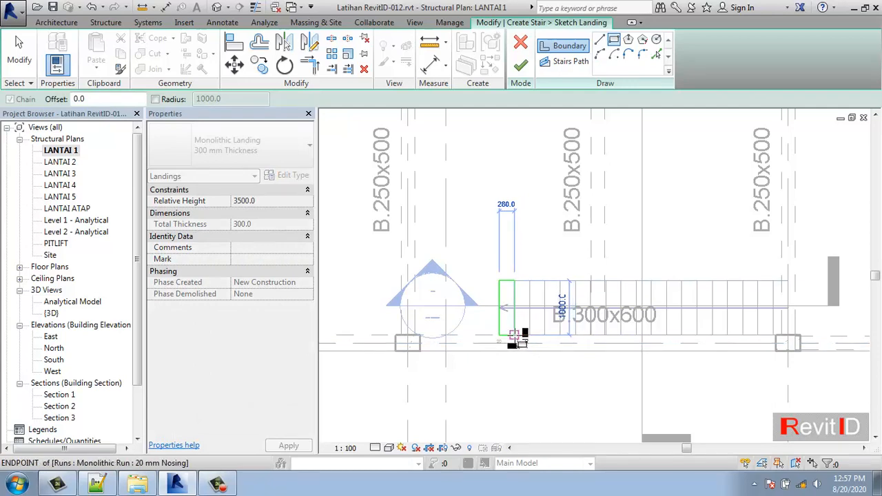
left_click(514, 336)
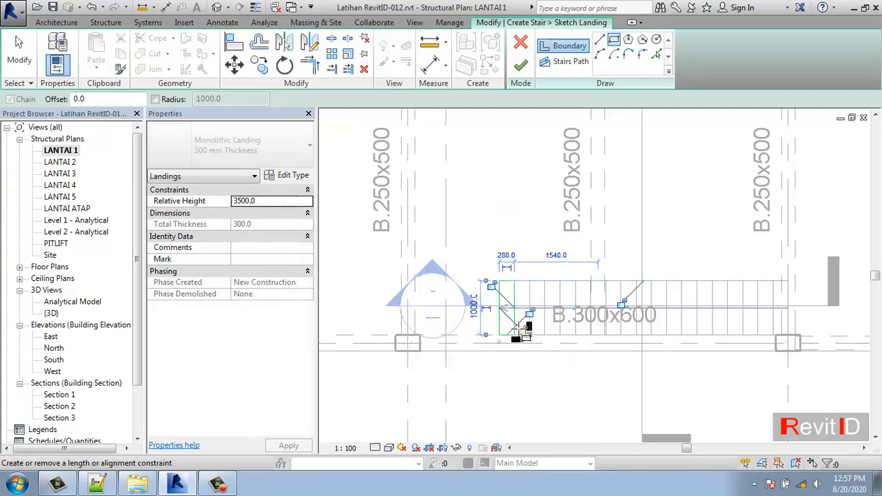
key("Escape")
key("Escape")
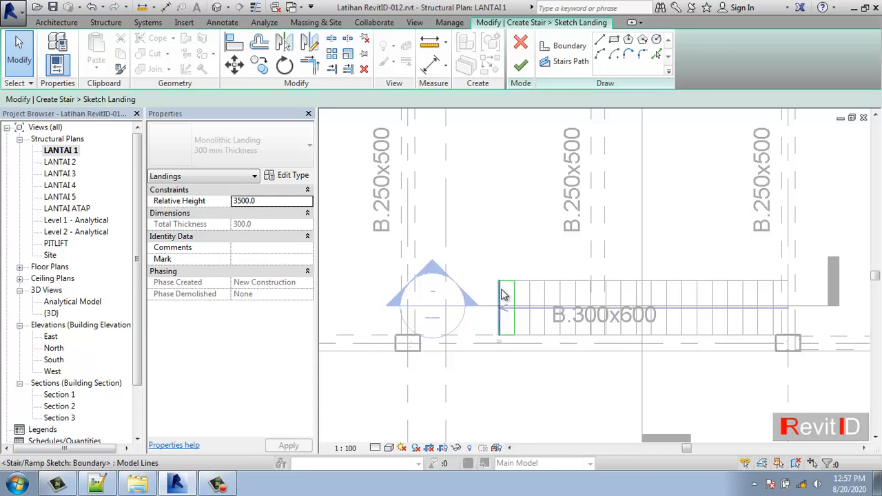
Move the whole landing boundary outward by its own width so it adjoins the stair's upper end, and finish the landing and stair edits
key("Tab")
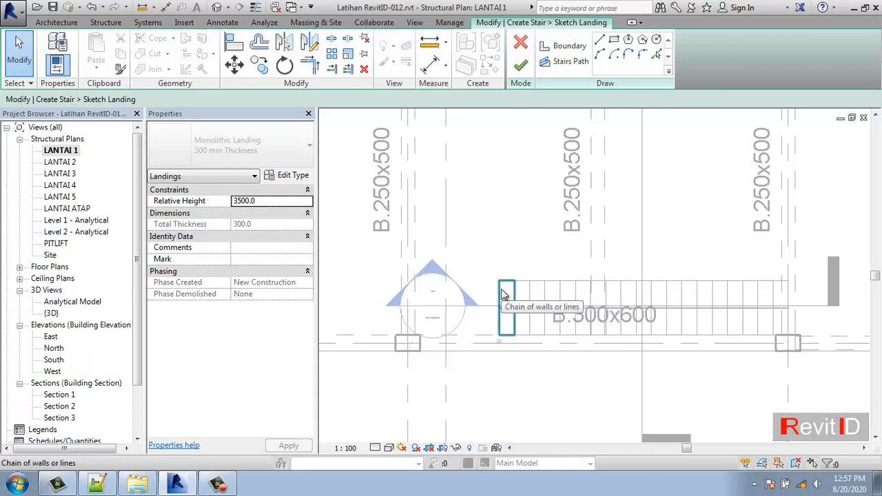
left_click(504, 293)
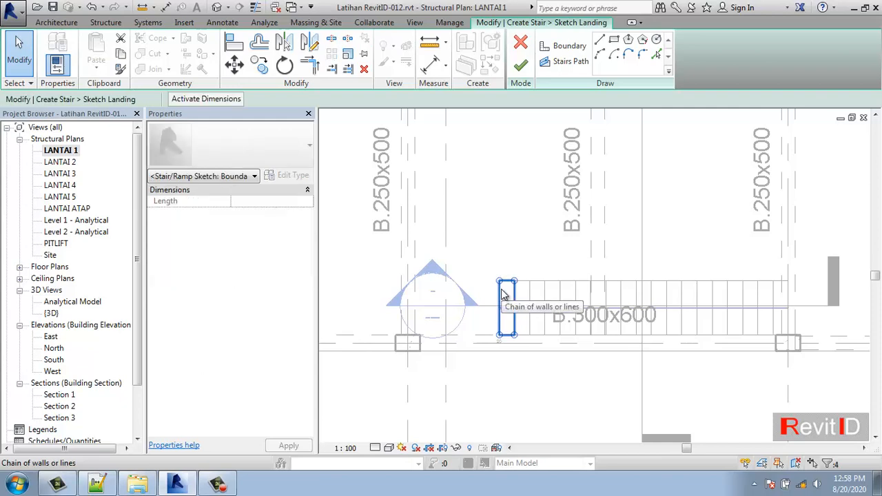
left_click(234, 64)
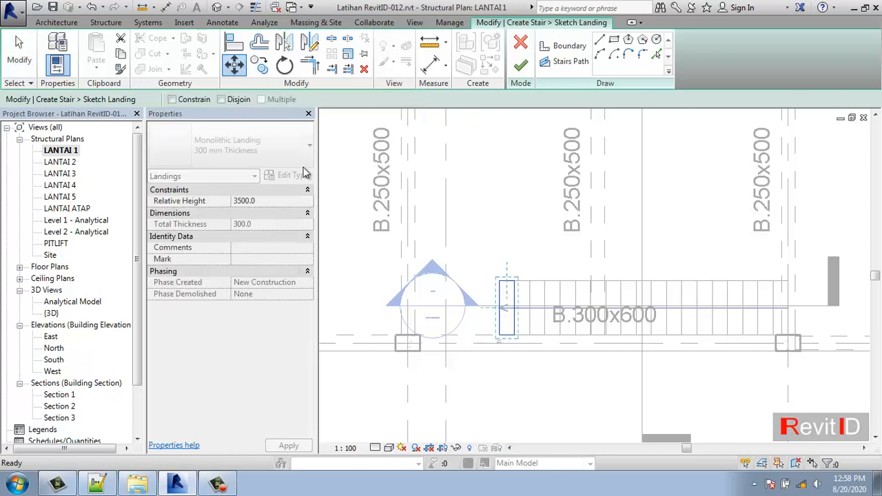
left_click(515, 293)
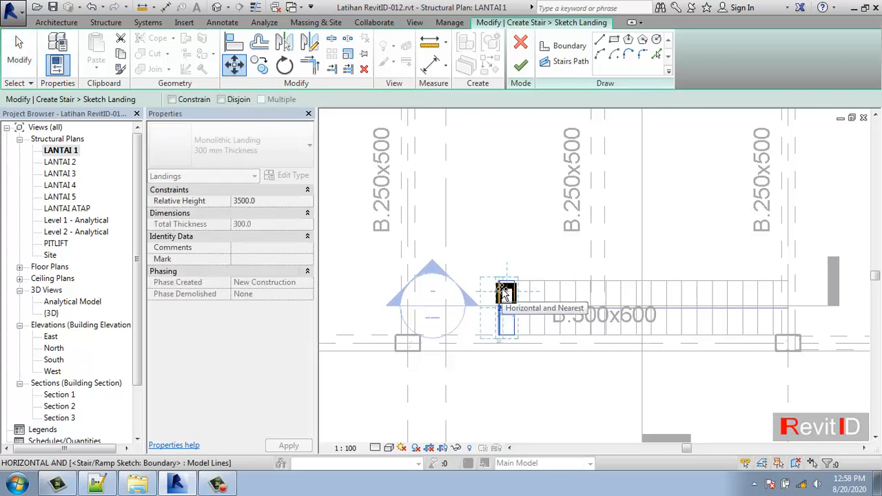
left_click(503, 291)
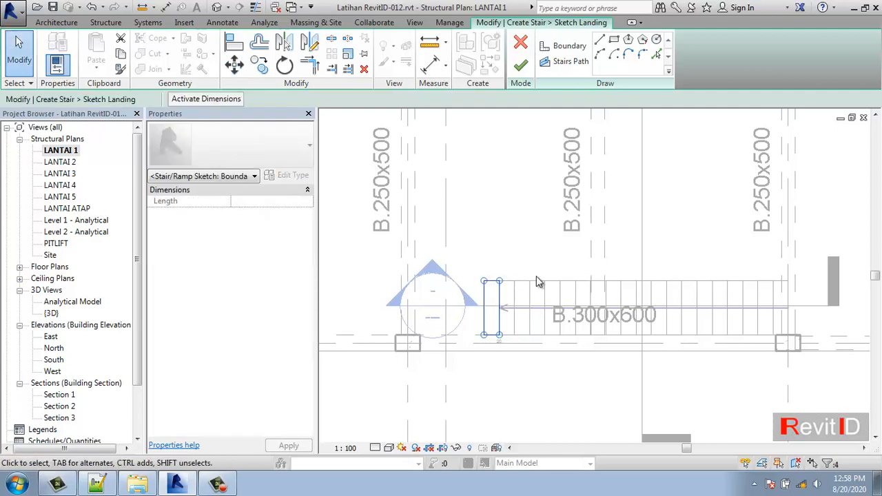
key("Escape")
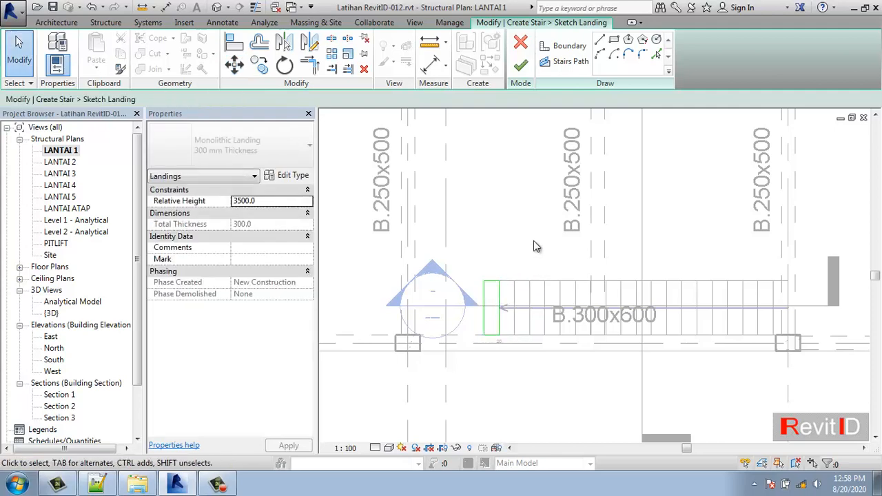
left_click(521, 66)
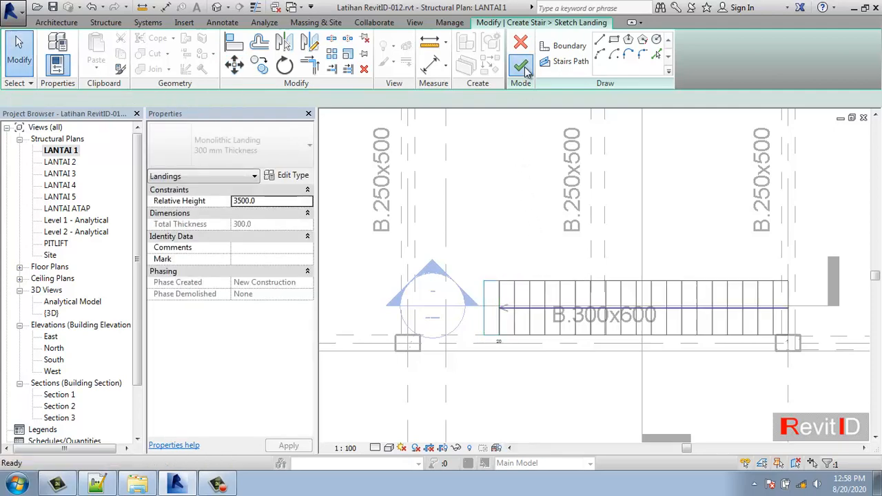
left_click(522, 67)
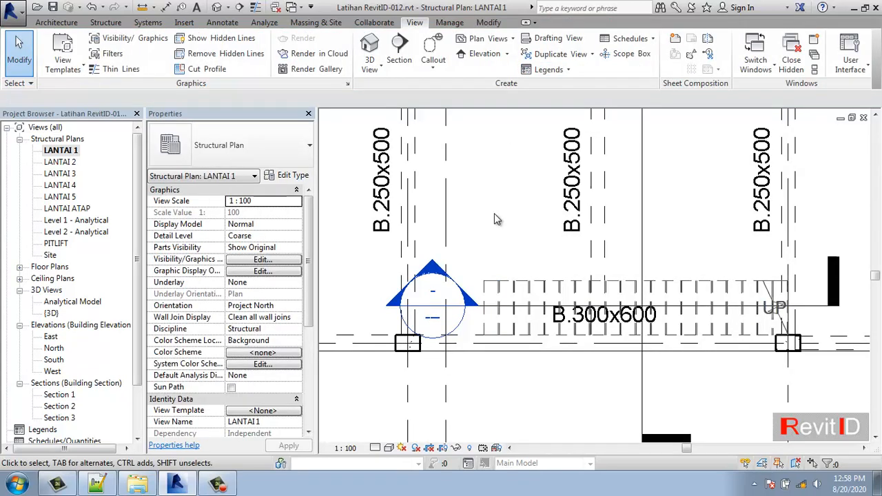
Examine the stair's new upper landing at LANTAI 2 in the 3D view and in Section 3
left_click(216, 7)
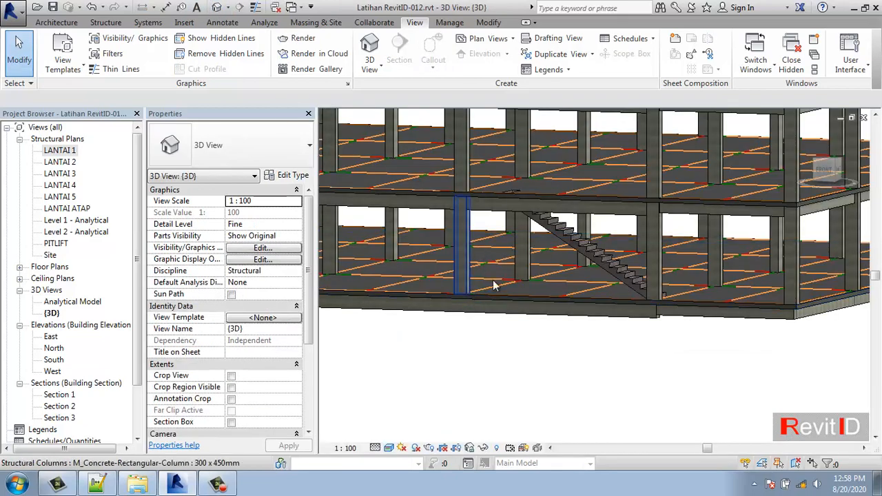
middle_click_drag(529, 280, 565, 338, "shift")
scroll(403, 236, "up", 5)
middle_click_drag(418, 252, 463, 237)
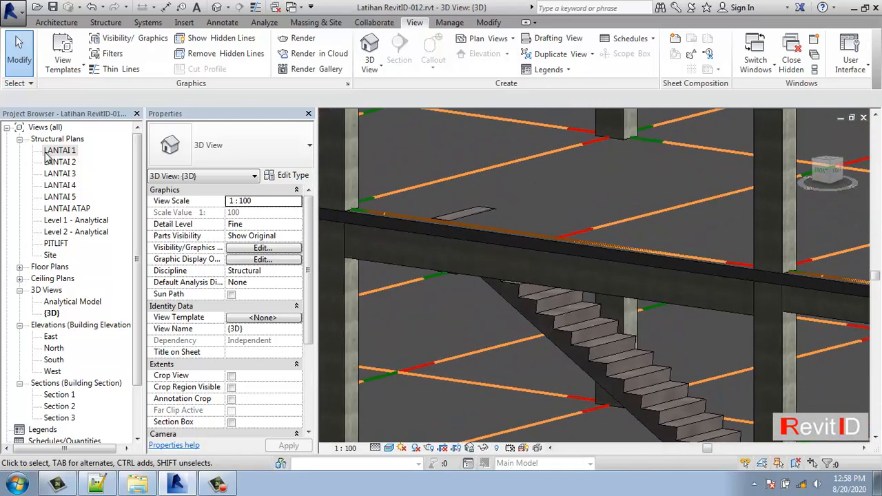
double_click(58, 151)
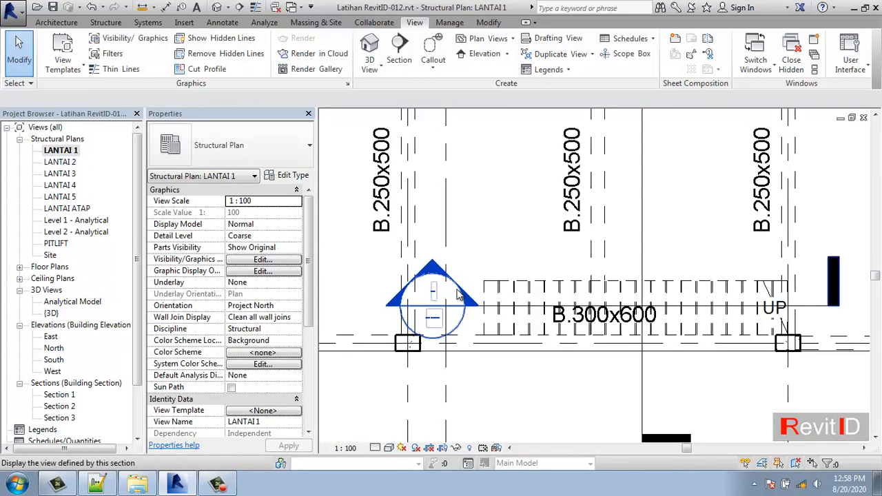
double_click(460, 294)
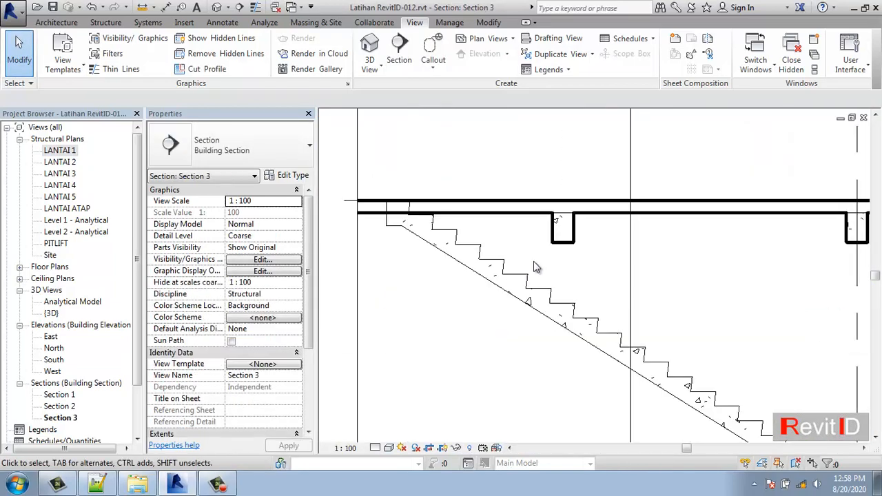
scroll(384, 233, "up", 3)
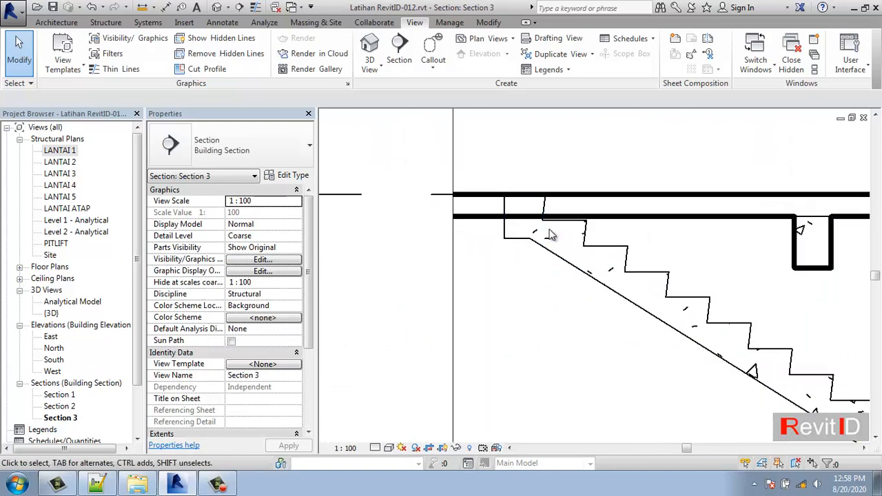
Select the stair in Section 3 and open the type properties of its monolithic landing type
left_click(506, 240)
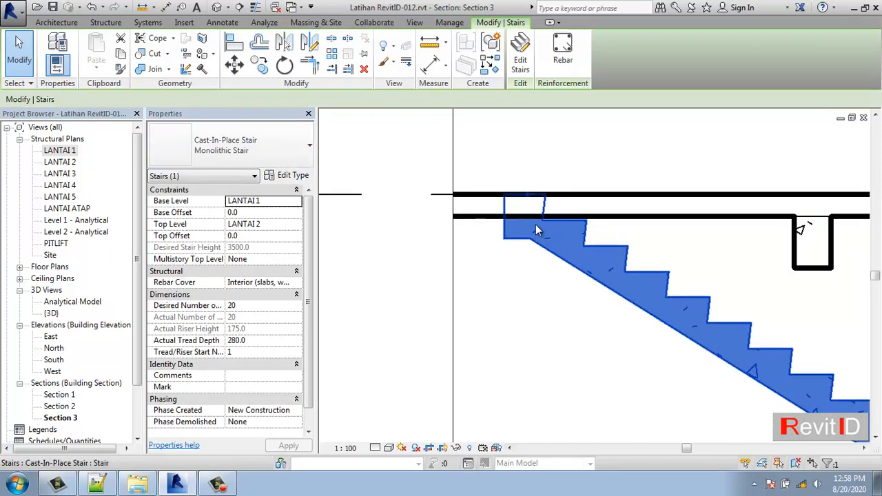
left_click(531, 246)
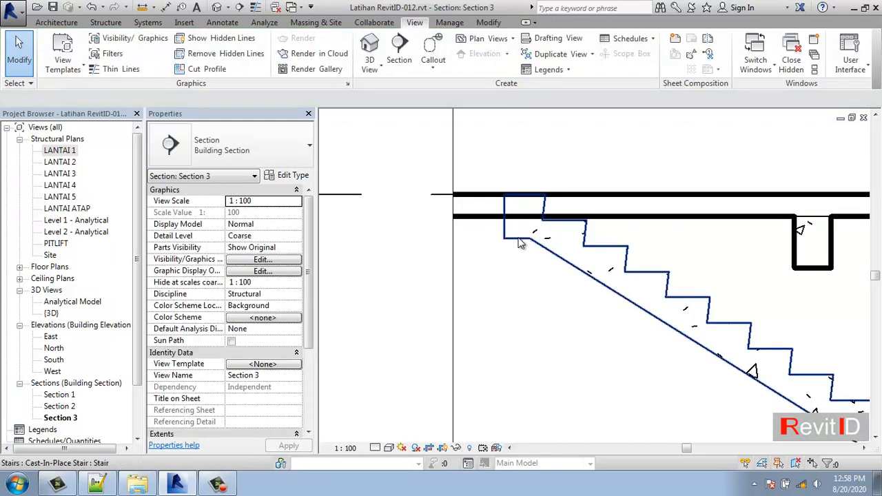
left_click(521, 242)
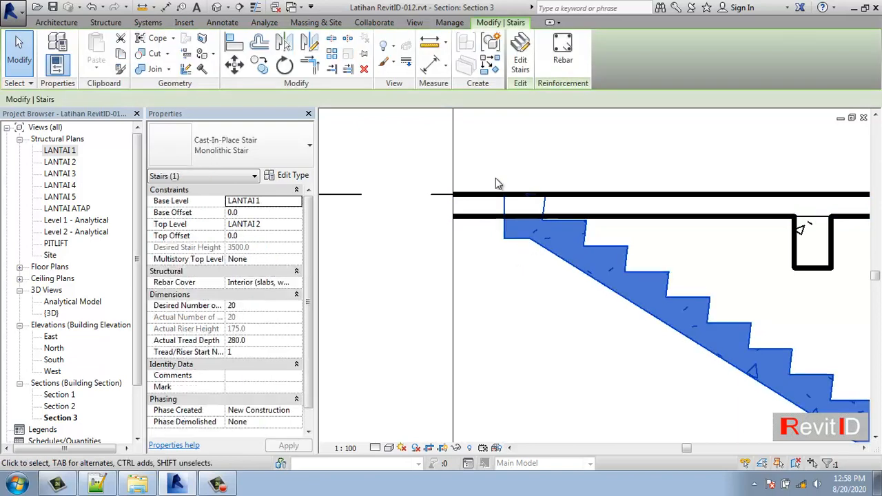
left_click(290, 175)
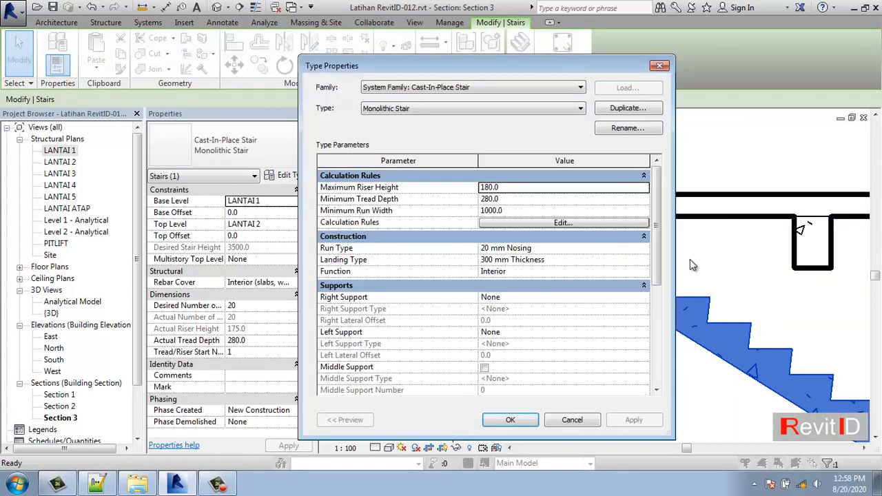
left_click_drag(659, 199, 656, 248)
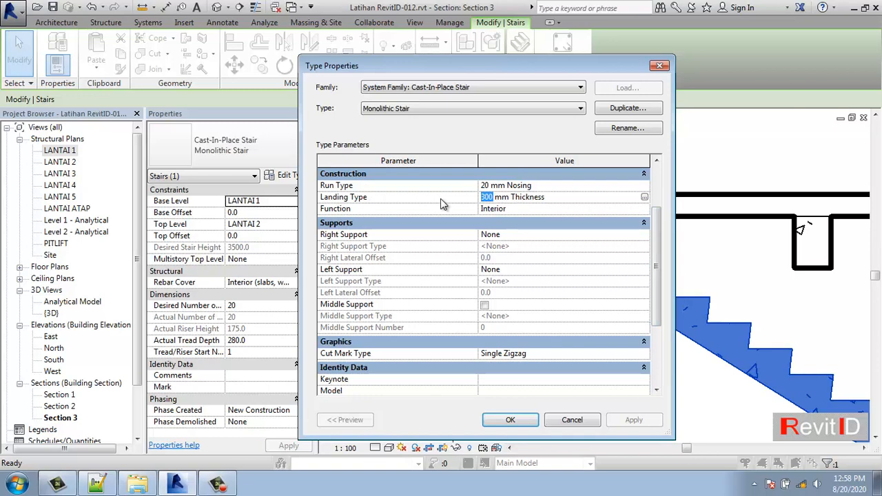
left_click(644, 197)
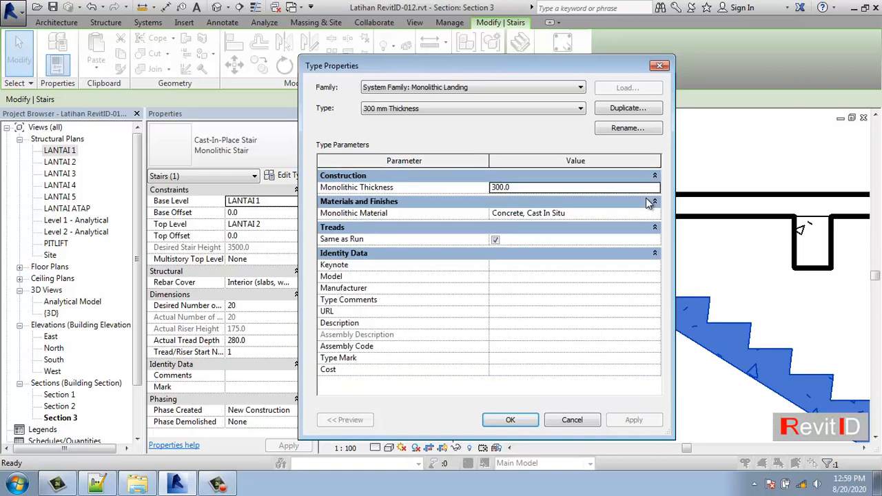
Duplicate the landing type as 120 mm Thickness, set its monolithic thickness to 120 mm, and apply it to the stair
left_click(628, 108)
left_click(445, 239)
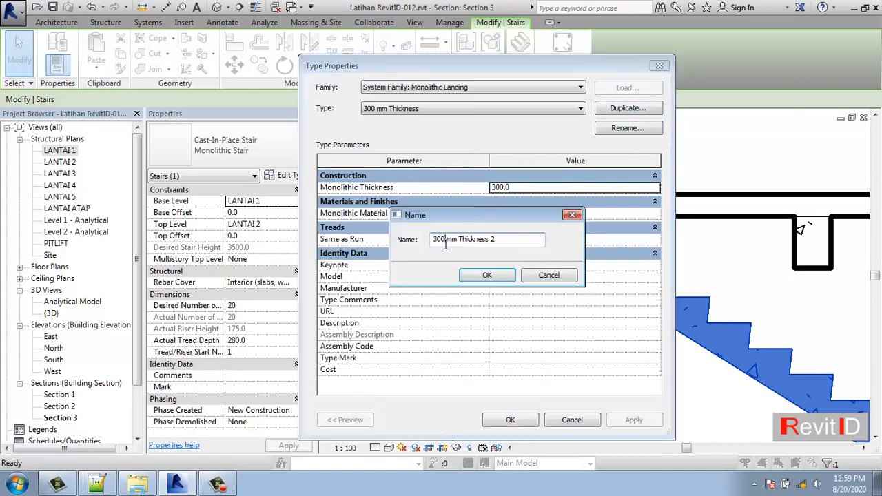
type("120")
left_click(487, 275)
left_click(515, 180)
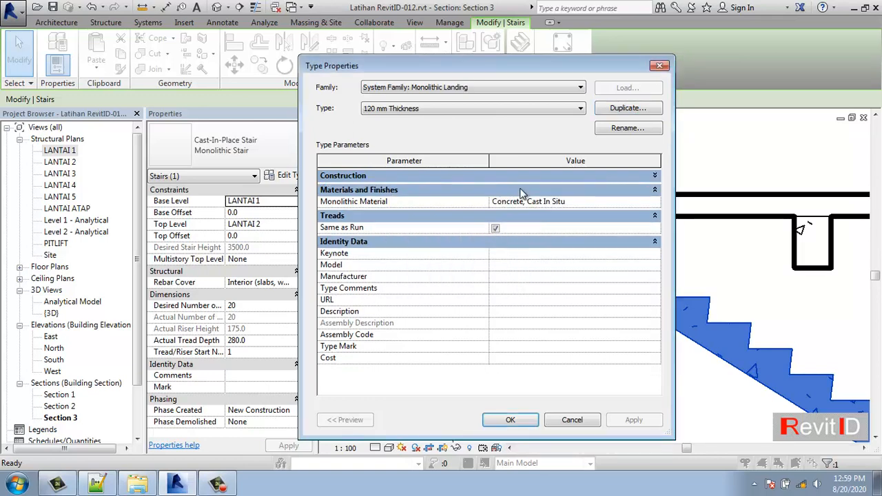
left_click(656, 175)
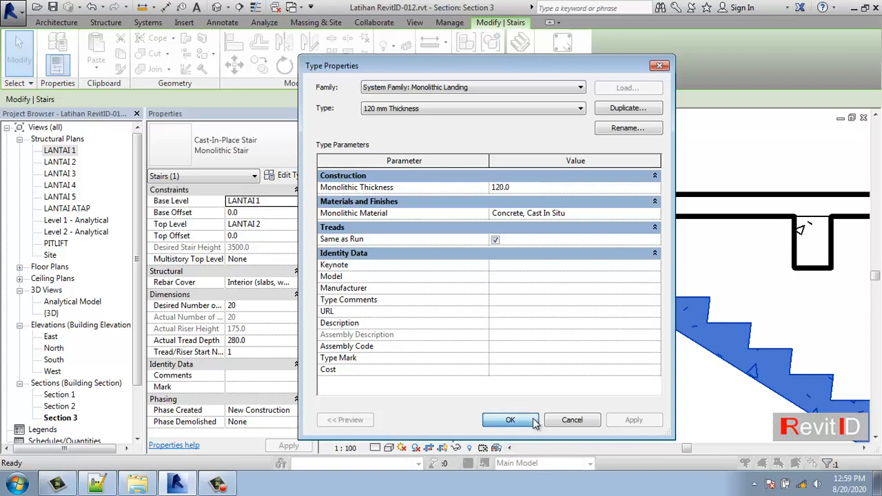
left_click(510, 420)
left_click(636, 421)
left_click(509, 420)
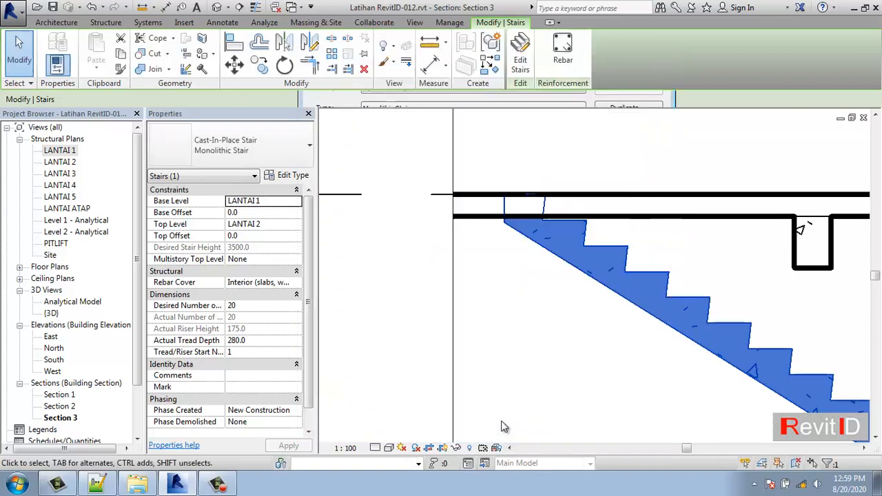
left_click(552, 304)
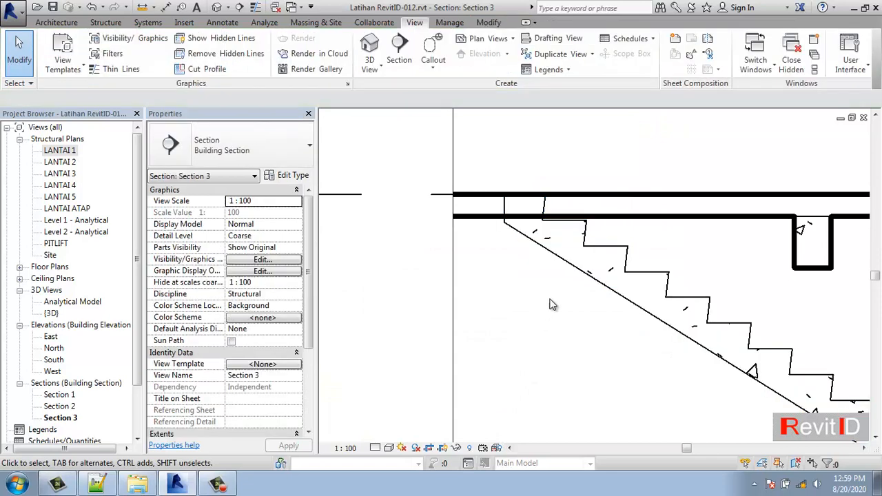
scroll(549, 239, "down", 2)
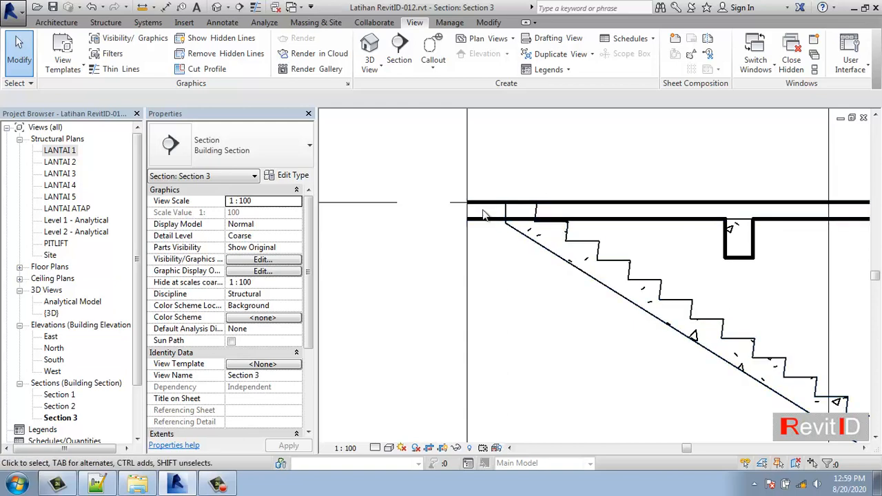
scroll(519, 222, "down", 3)
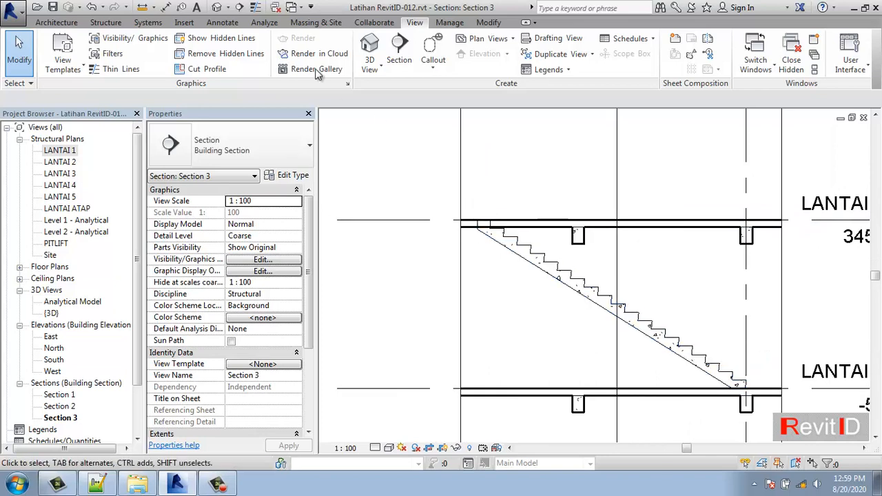
In the 3D view, turn on the visibility of the Railings model category
left_click(217, 7)
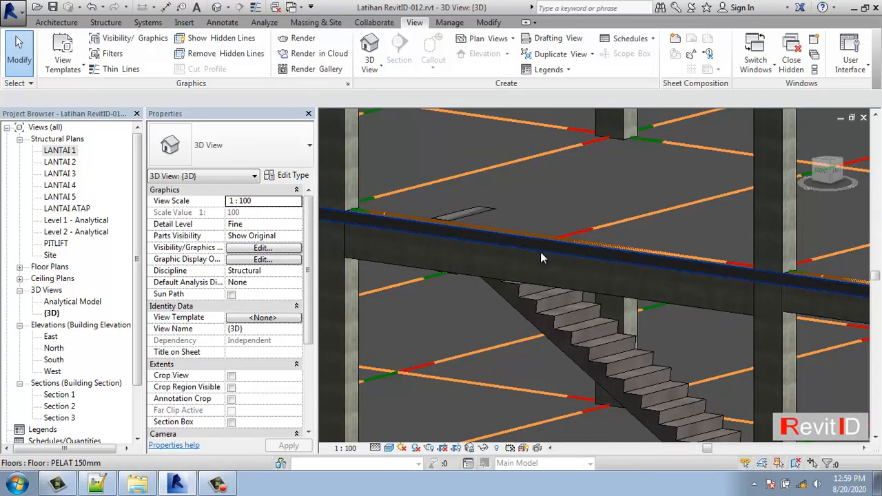
middle_click_drag(497, 297, 540, 307, "shift")
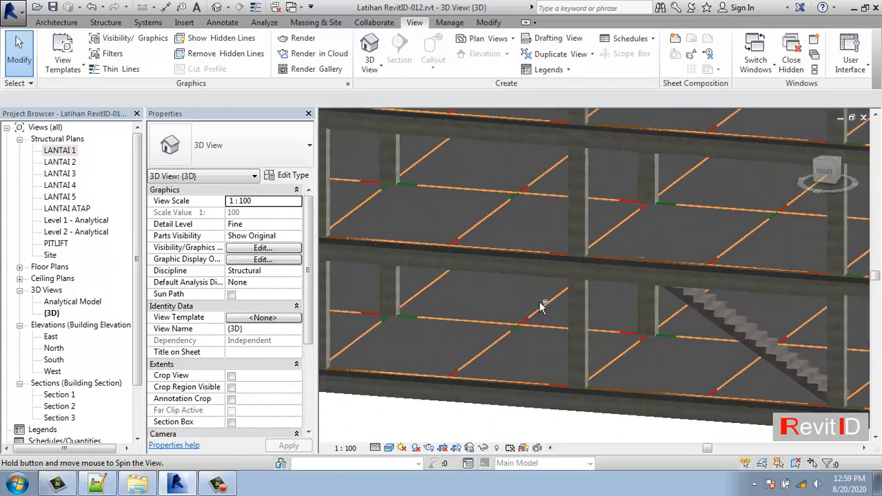
middle_click_drag(747, 342, 627, 301)
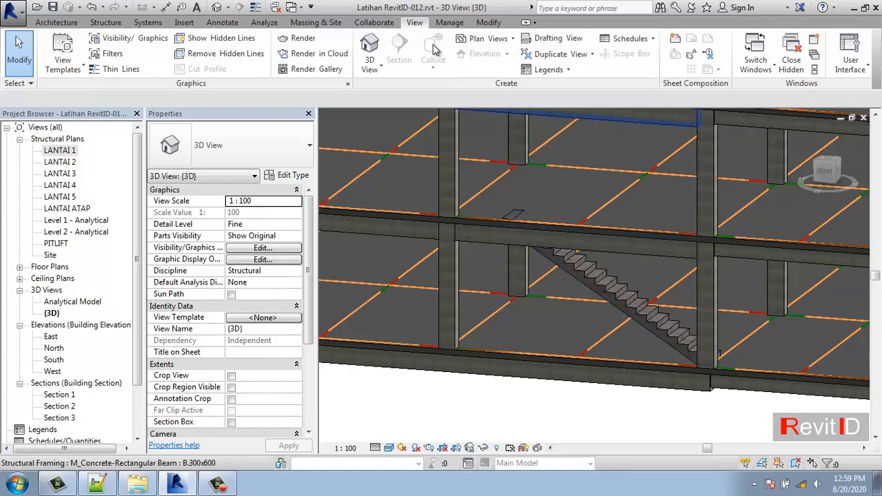
left_click(147, 39)
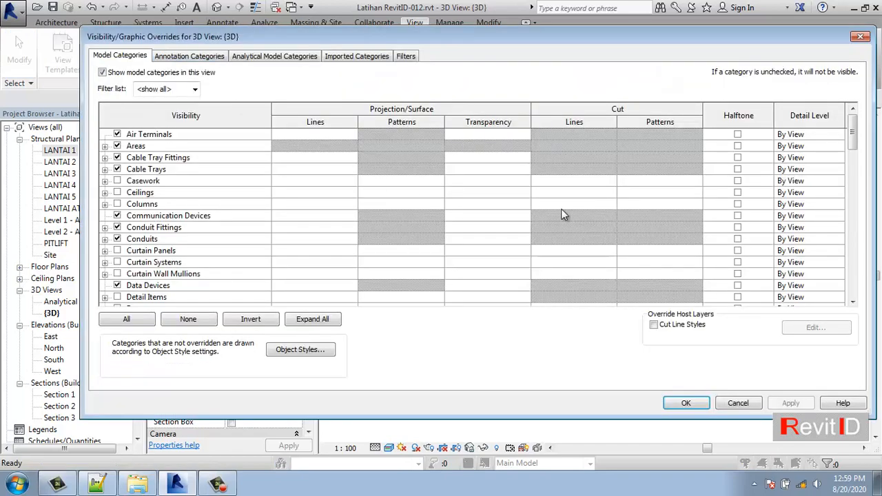
left_click_drag(853, 138, 852, 238)
left_click(117, 239)
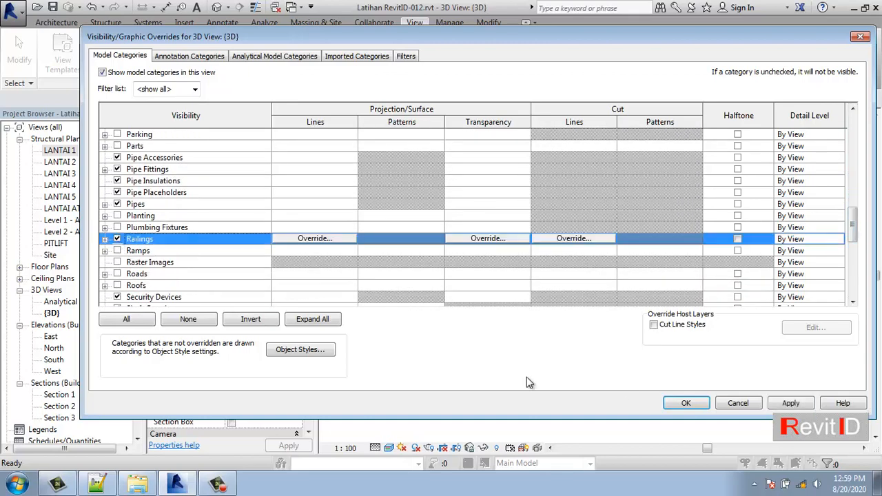
left_click(784, 405)
left_click(686, 403)
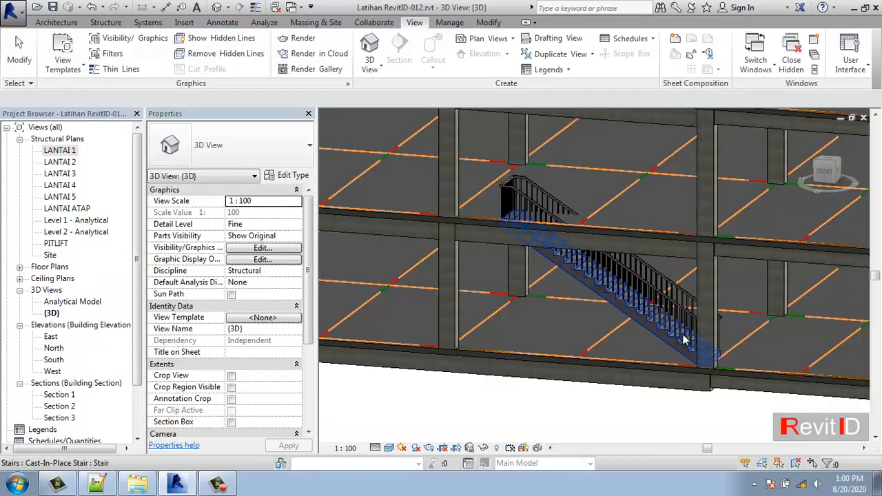
Examine the stair's railing around the upper landing in the 3D view
scroll(533, 219, "up", 5)
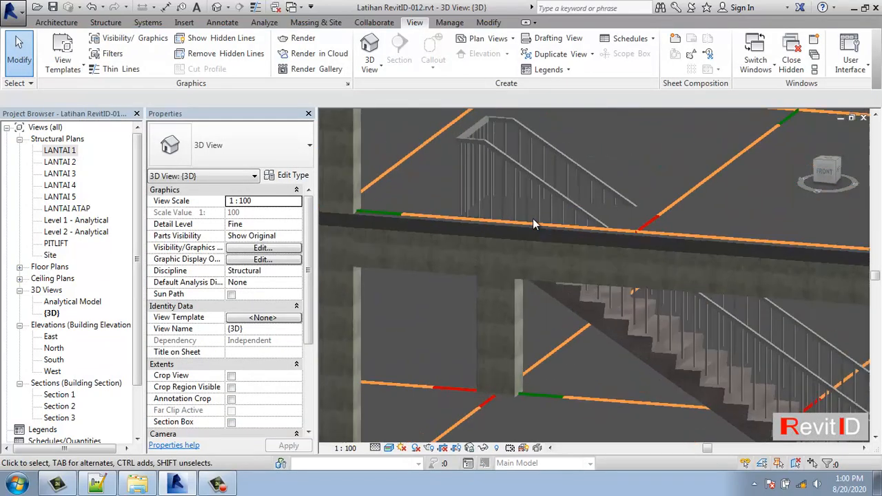
middle_click_drag(523, 244, 554, 275)
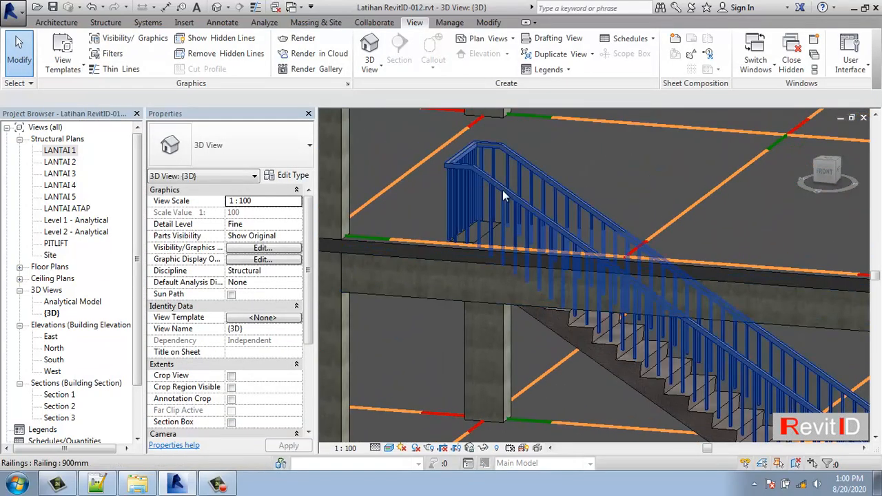
scroll(508, 197, "down", 3)
middle_click_drag(522, 205, 606, 306)
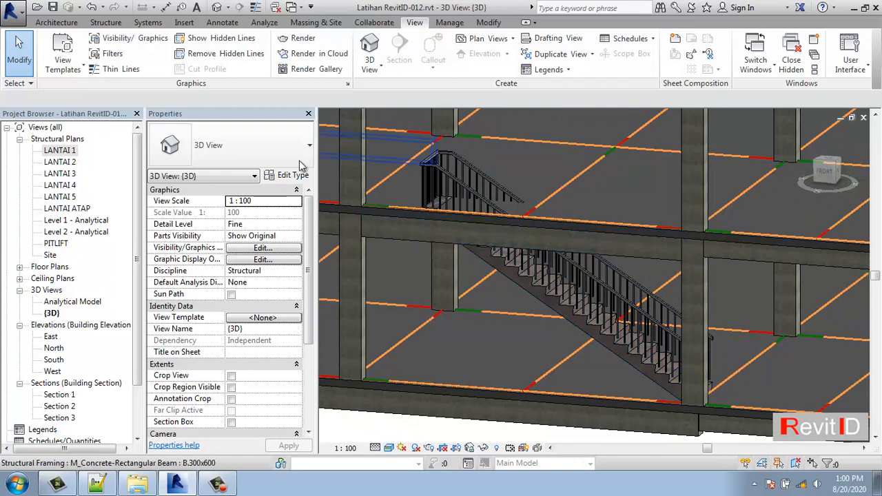
scroll(483, 209, "up", 2)
middle_click_drag(482, 210, 532, 247)
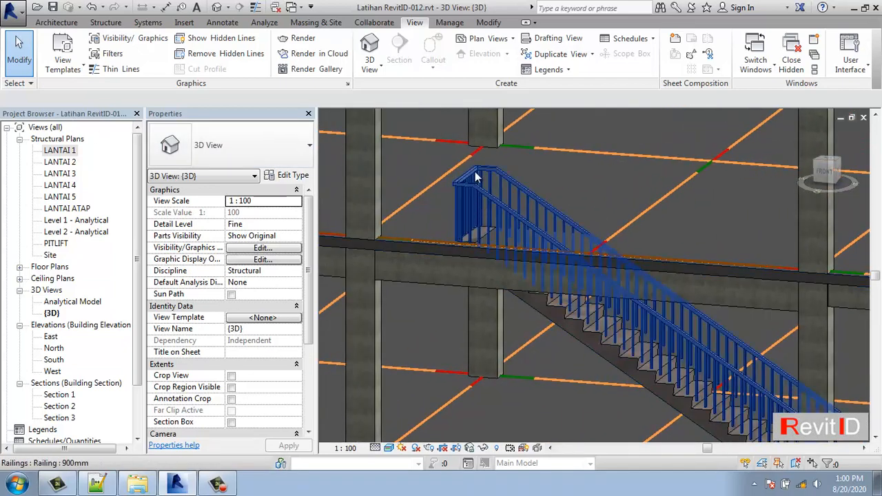
In the LANTAI 1 plan, try to remove the railing path segment that crosses the outer end of the upper landing
double_click(60, 150)
middle_click_drag(503, 302, 506, 269)
scroll(493, 254, "up", 2)
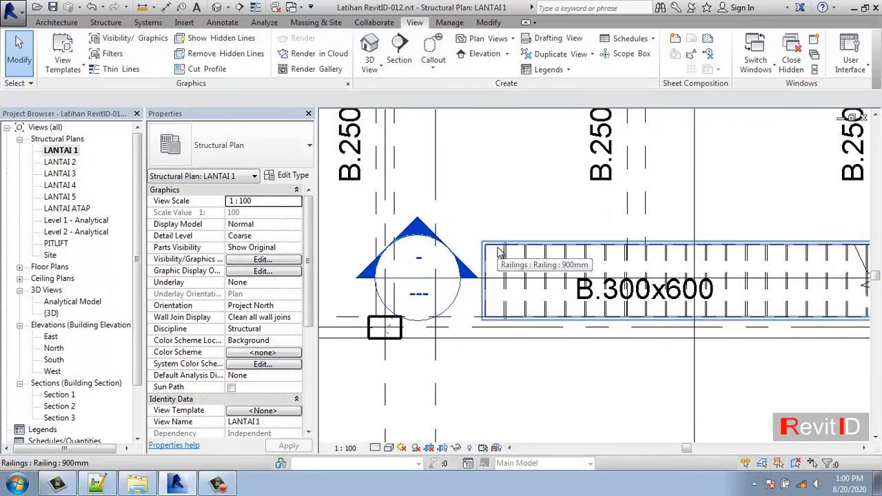
left_click(500, 252)
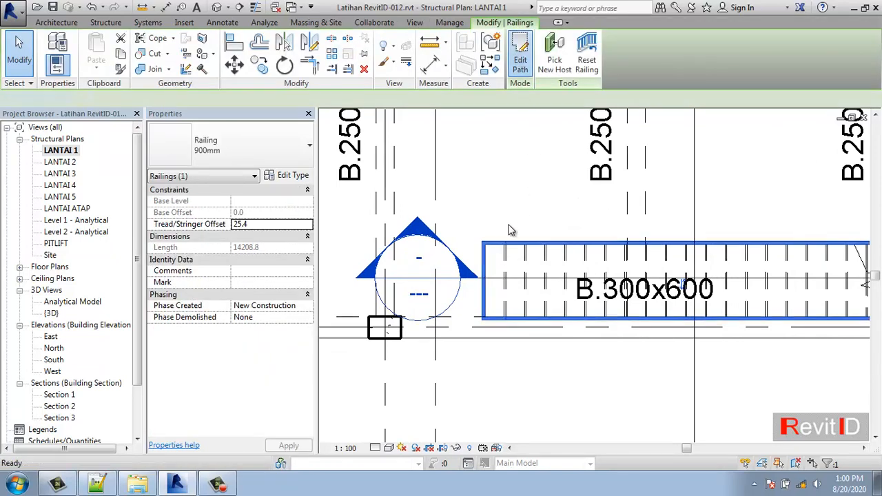
double_click(488, 261)
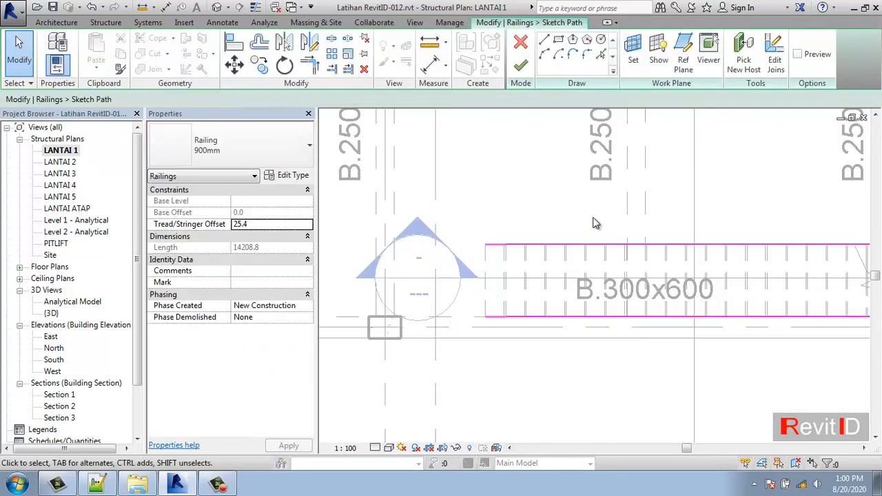
left_click(521, 66)
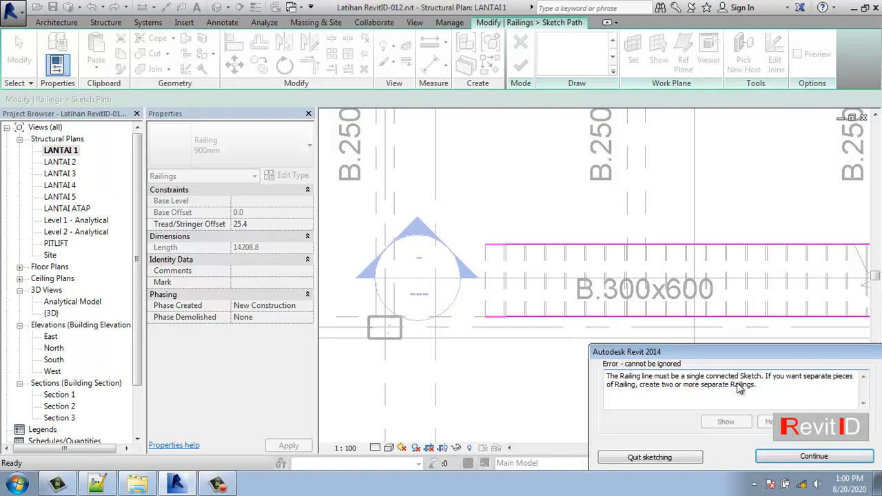
left_click(814, 456)
Try to remove the 280 mm railing path segments along both sides of the landing, and discard the railing sketch edits
scroll(503, 328, "down", 2)
scroll(503, 328, "up", 3)
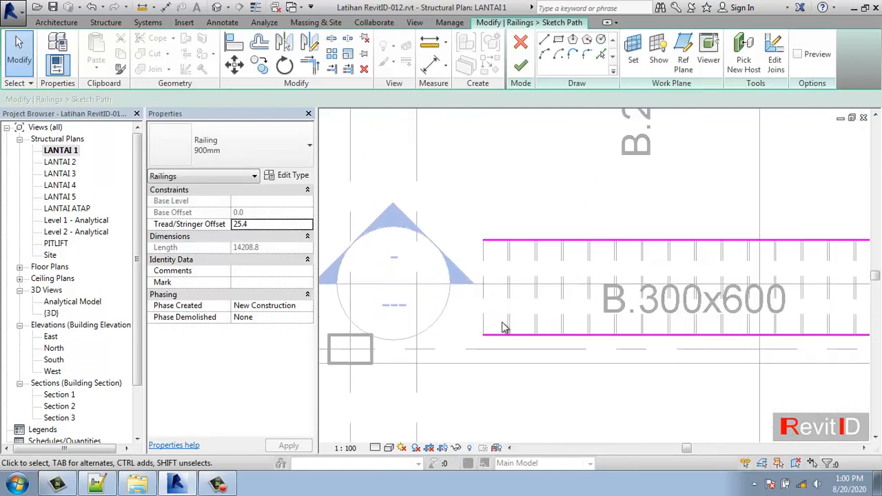
left_click(498, 336)
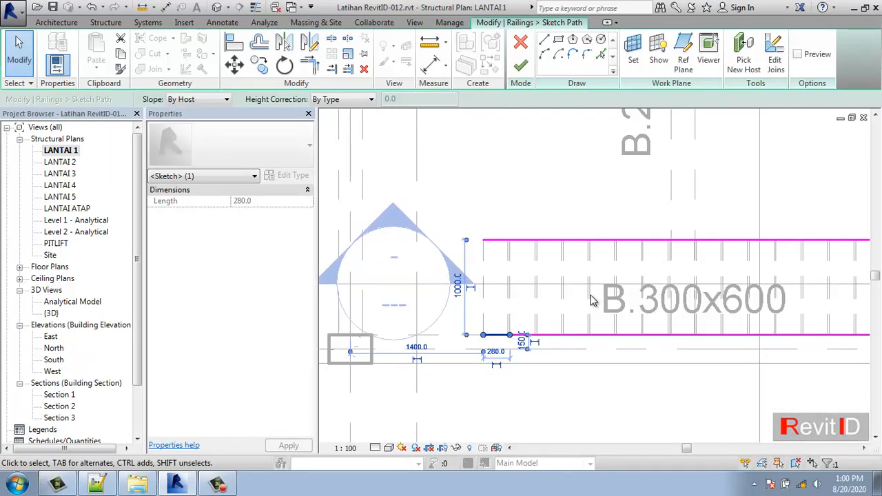
key("Delete")
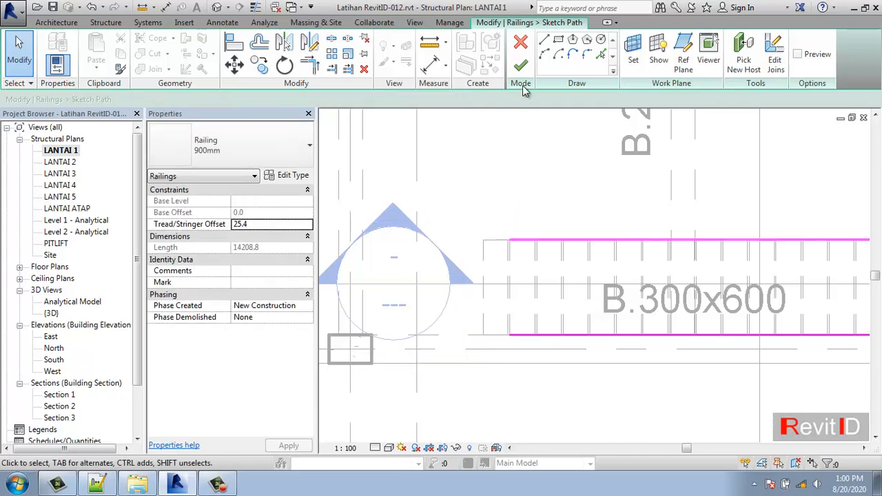
left_click(520, 65)
left_click(813, 456)
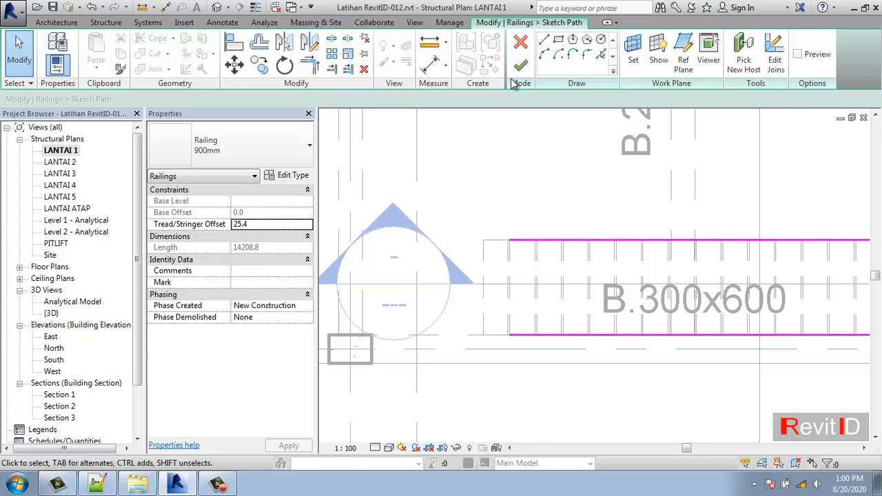
left_click(520, 42)
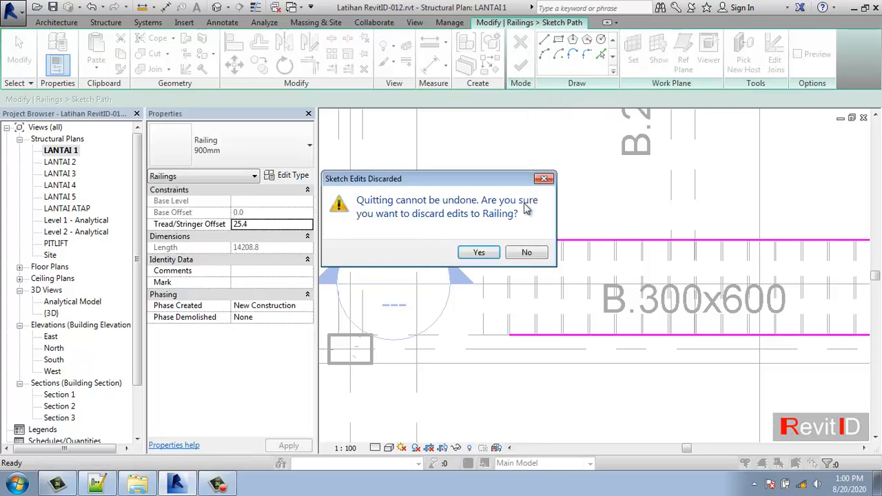
left_click(495, 252)
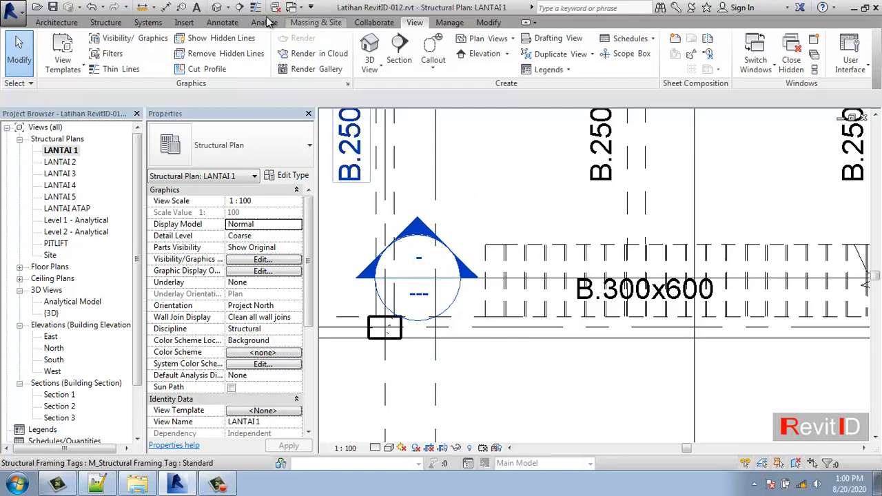
Delete the stair's entire railing in the 3D view
left_click(218, 9)
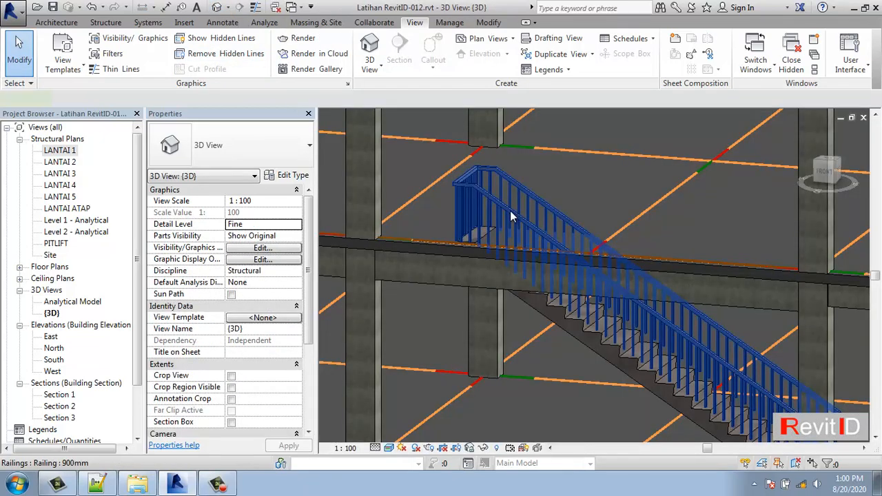
left_click(510, 210)
key("Delete")
scroll(527, 219, "down", 4)
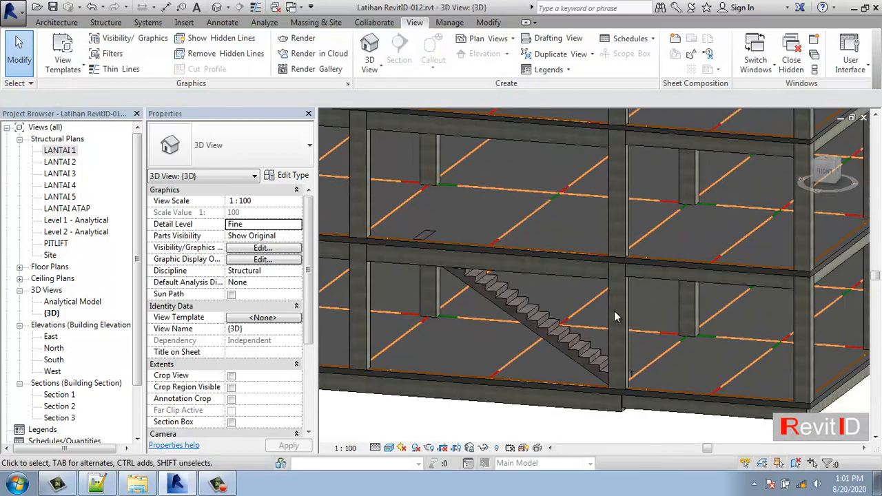
Set the stair's Multistory Top Level to LANTAI ATAP so its flight repeats on every floor
scroll(530, 276, "up", 5)
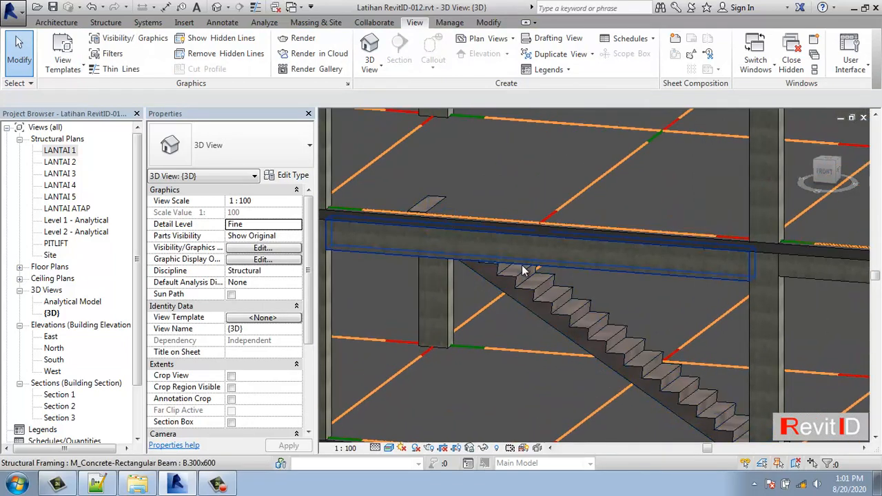
scroll(524, 270, "down", 4)
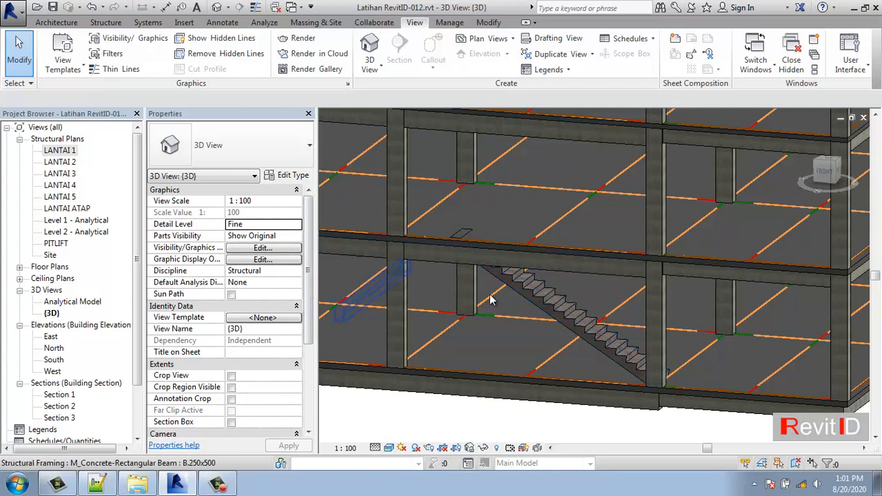
scroll(547, 267, "down", 3)
middle_click_drag(549, 231, 545, 344)
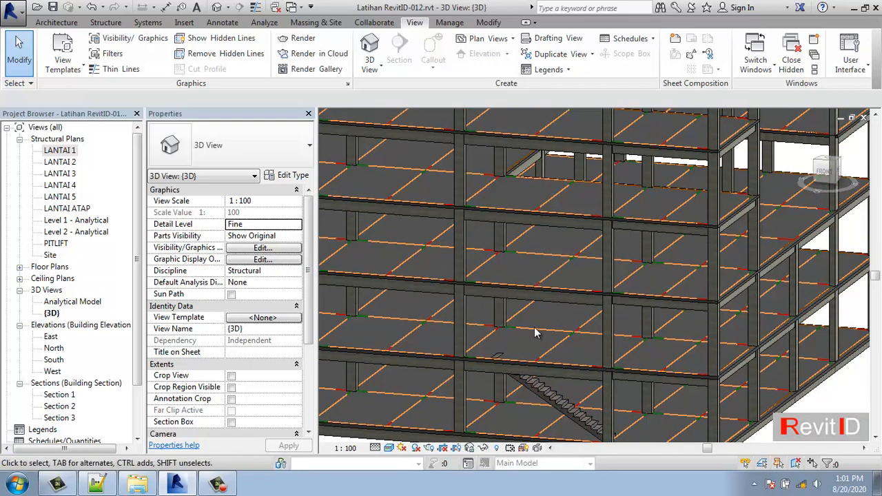
left_click(535, 391)
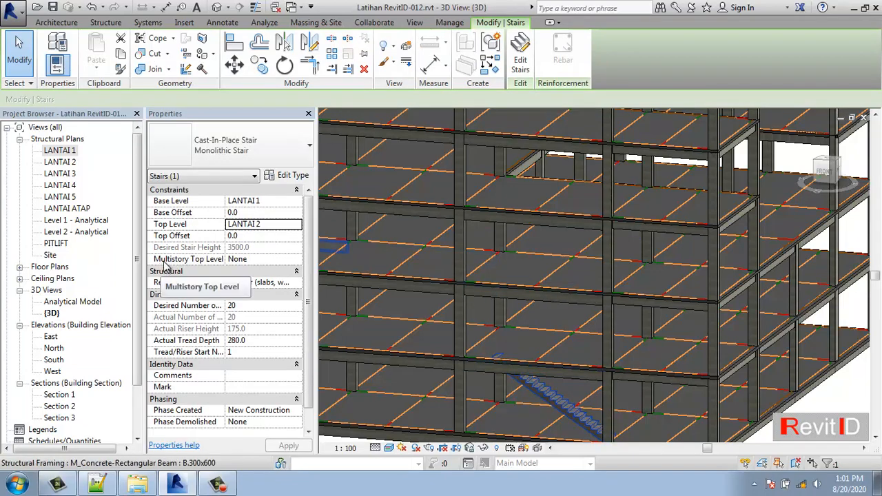
left_click(296, 260)
left_click_drag(295, 282, 297, 300)
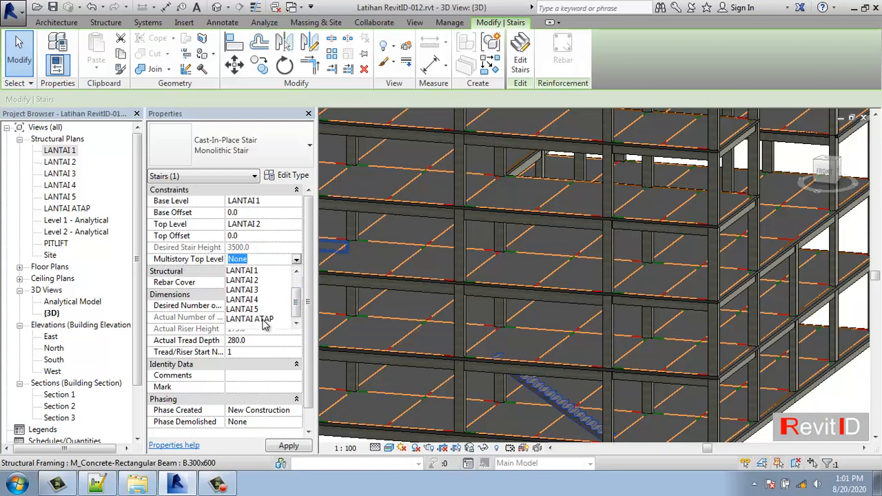
left_click(264, 320)
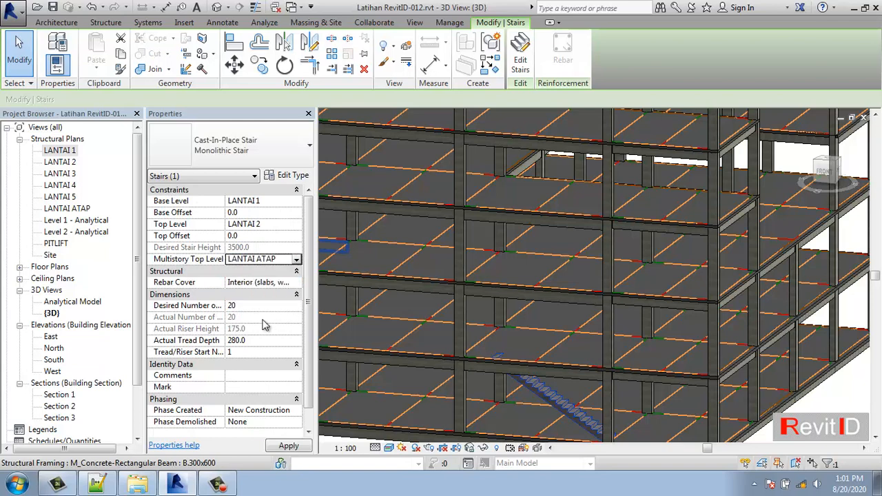
left_click(290, 447)
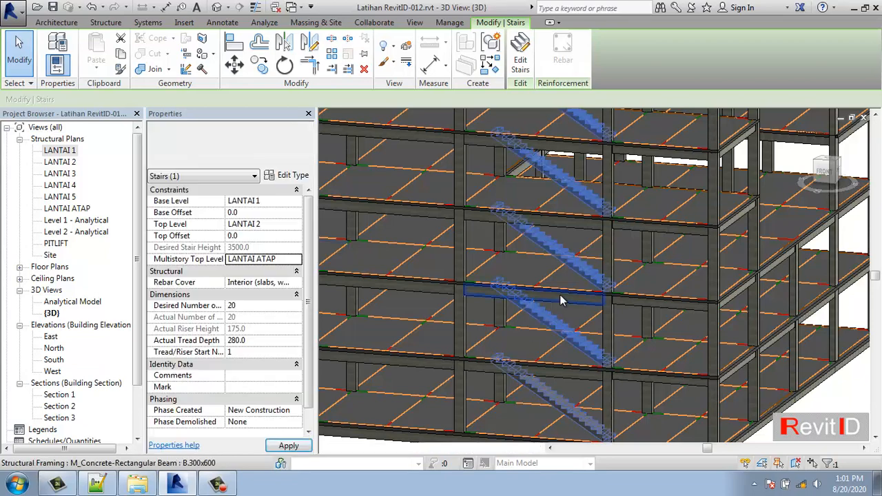
scroll(594, 283, "down", 2)
key("Escape")
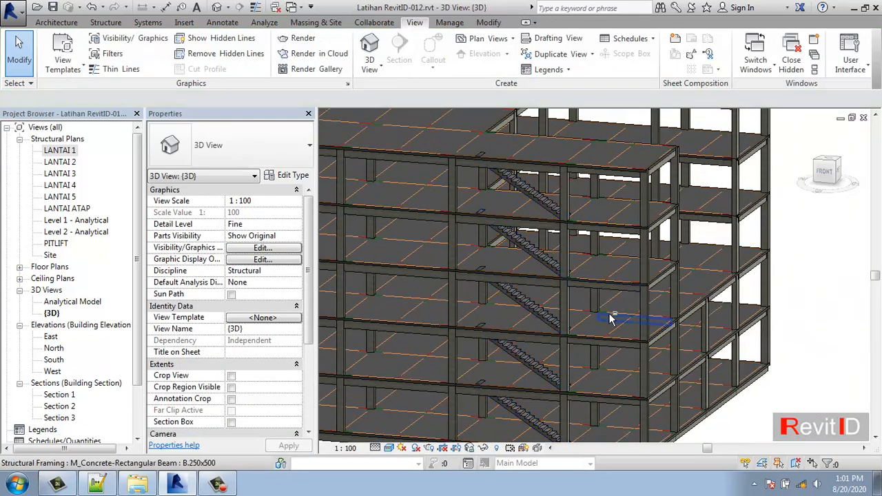
Examine the stacked stair flights in the 3D view and open the LANTAI 1 structural plan
middle_click_drag(595, 282, 622, 255, "shift")
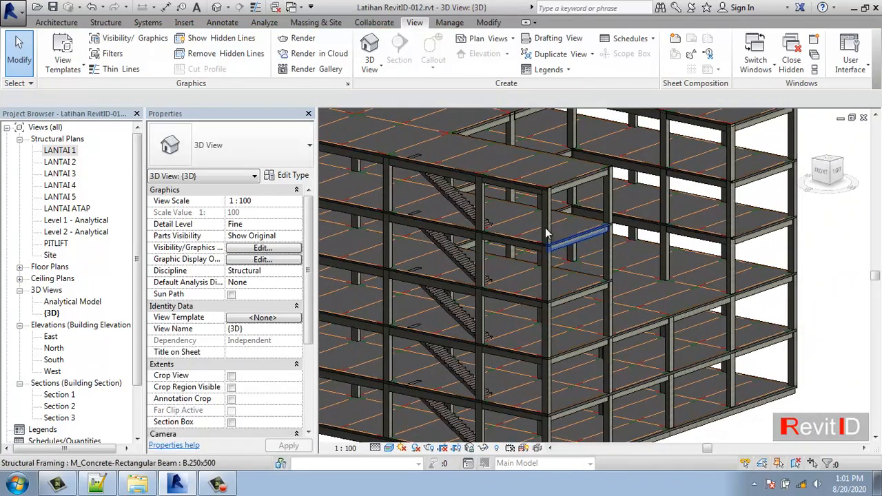
scroll(484, 295, "down", 3)
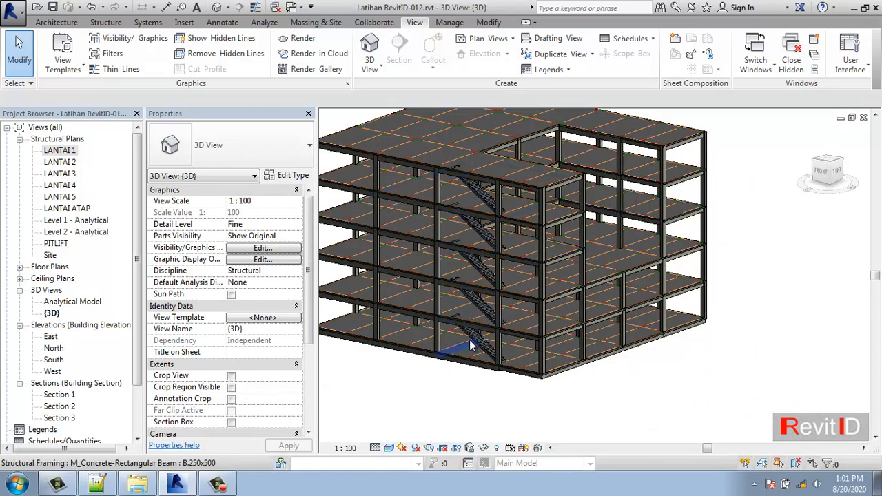
double_click(58, 151)
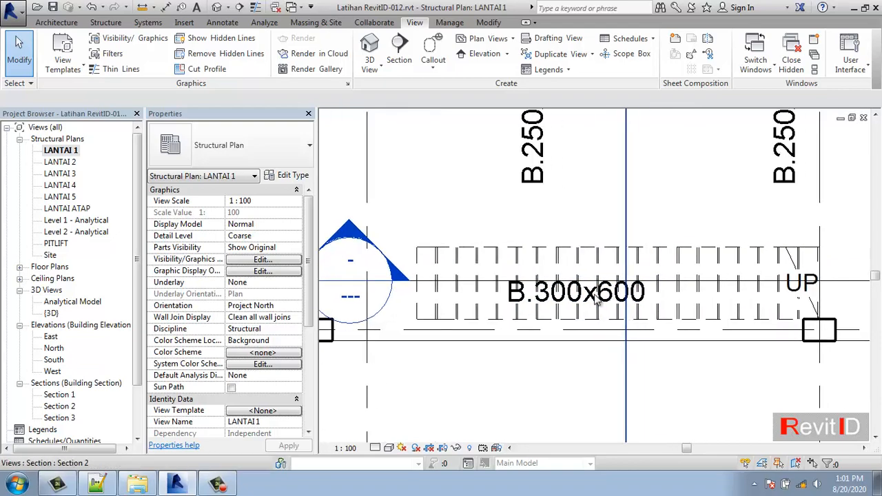
Try to mirror a copy of the multistory stair about grid C
left_click(529, 257)
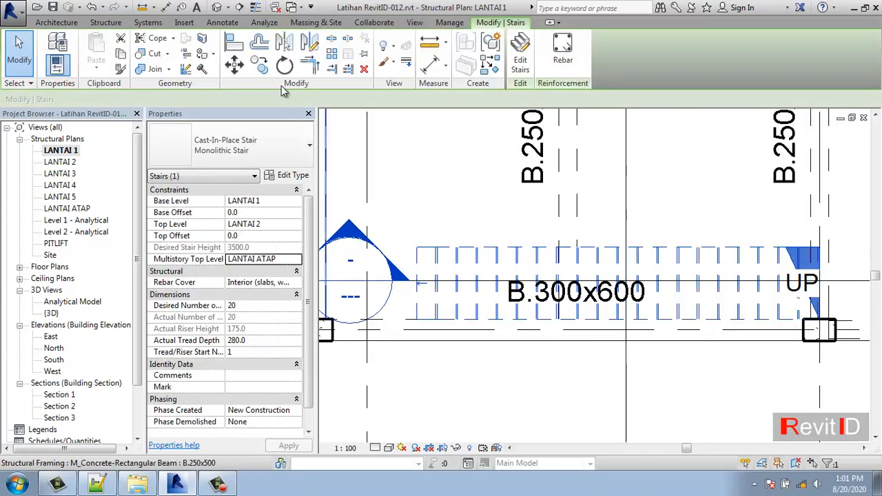
left_click(283, 42)
scroll(578, 276, "down", 4)
scroll(578, 276, "down", 3)
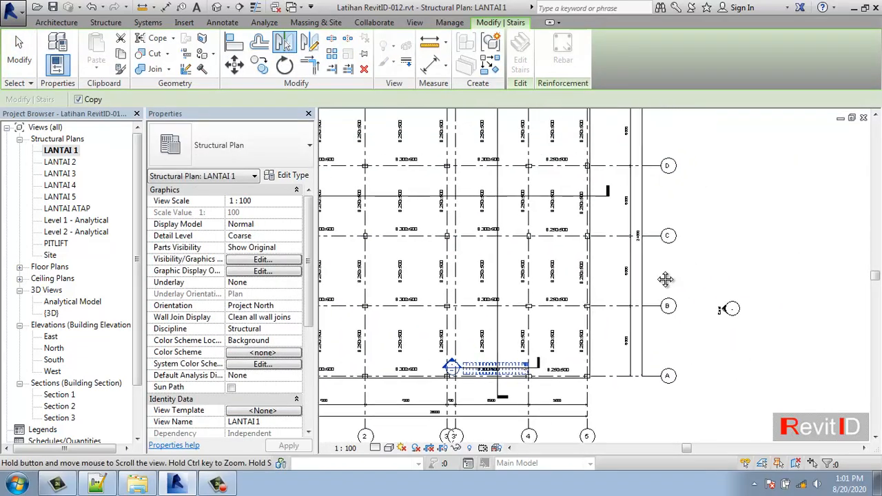
scroll(599, 260, "down", 1)
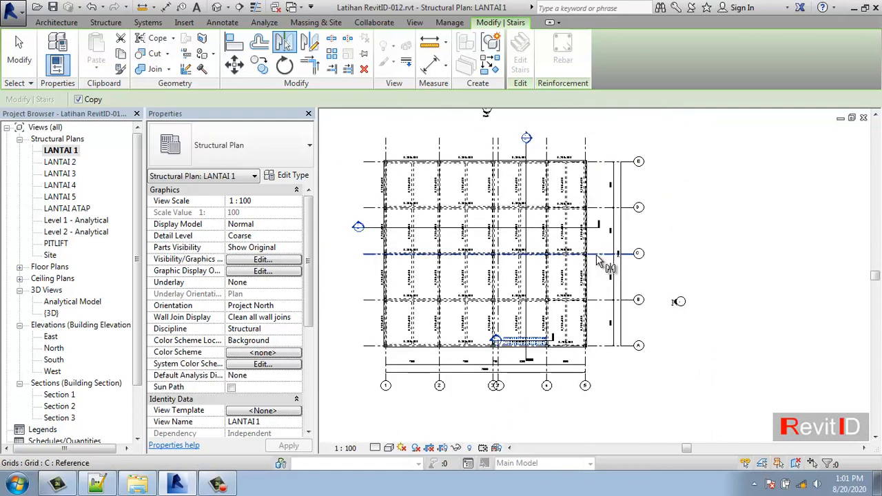
left_click(600, 255)
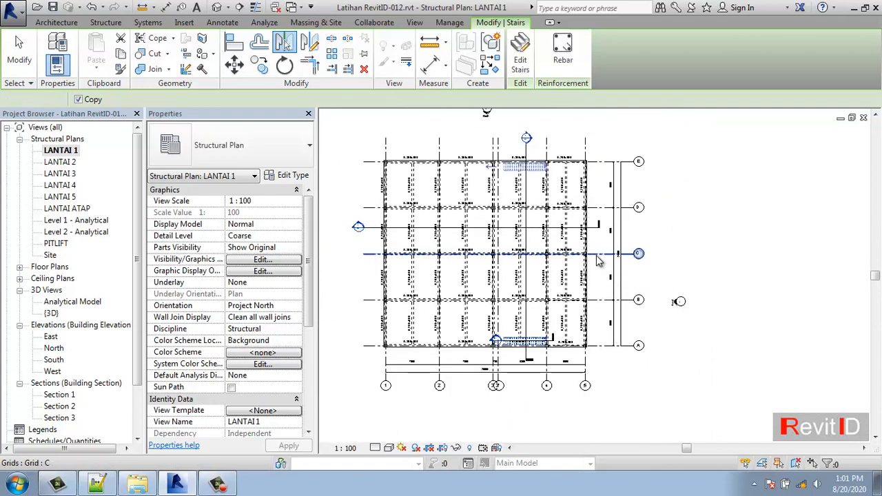
left_click(647, 241)
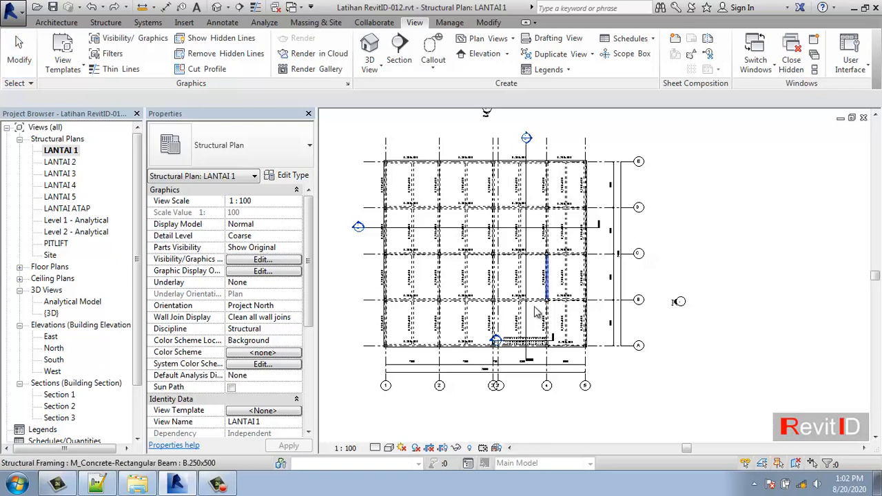
Mirror the stair at grid A about grid C, keeping the original, to place a copy along grid E
scroll(508, 346, "up", 3)
left_click(514, 336)
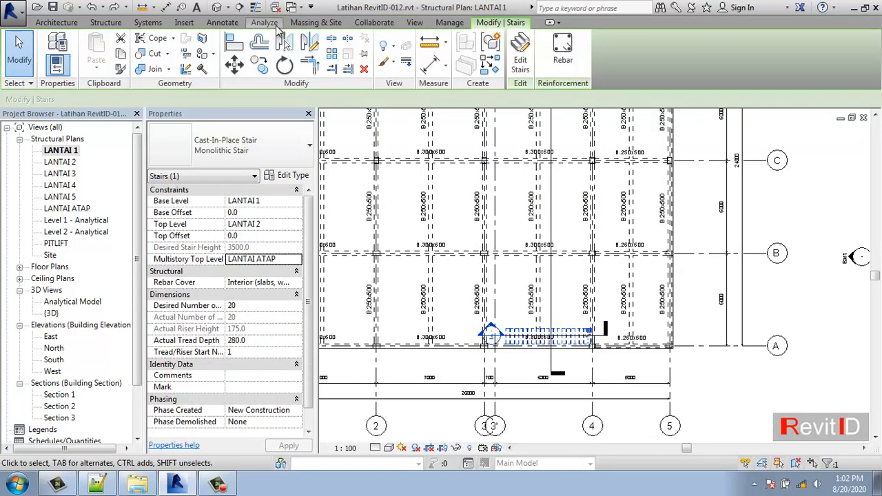
left_click(282, 43)
scroll(620, 262, "down", 3)
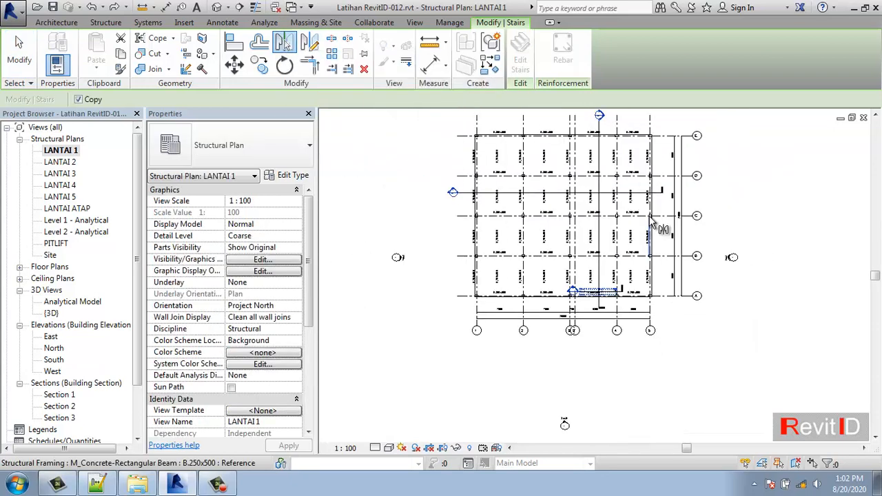
left_click(667, 241)
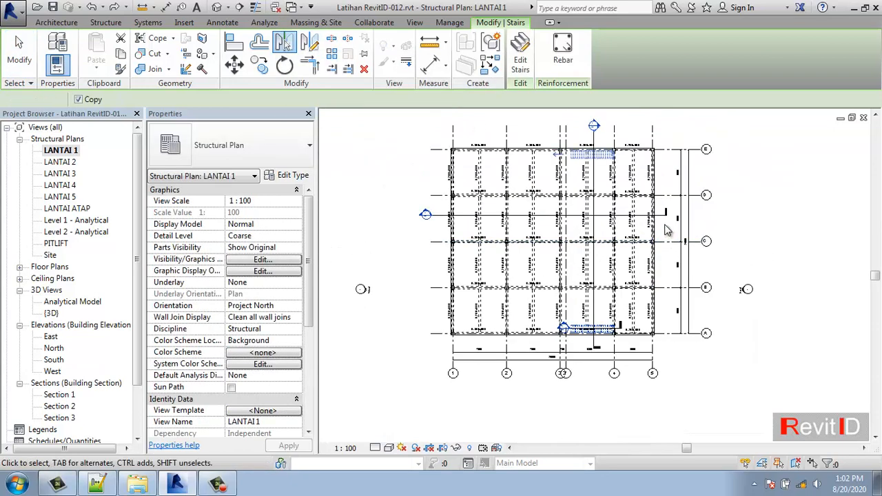
key("Escape")
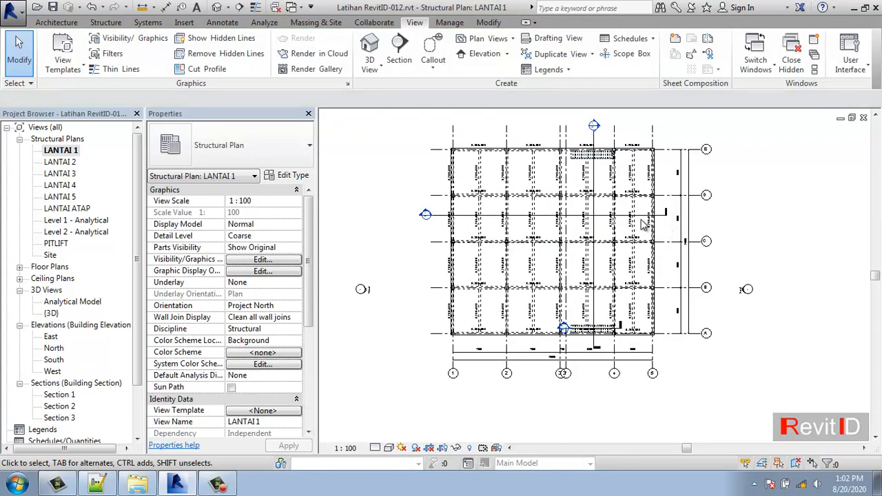
Examine the original and mirrored multistory stairs from several angles in the 3D view
left_click(217, 7)
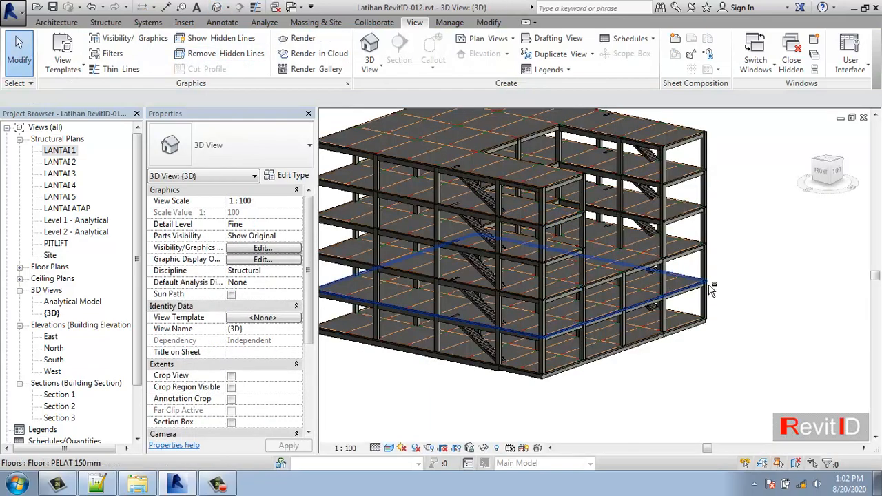
middle_click_drag(675, 296, 682, 267, "shift")
middle_click_drag(444, 268, 520, 279, "shift")
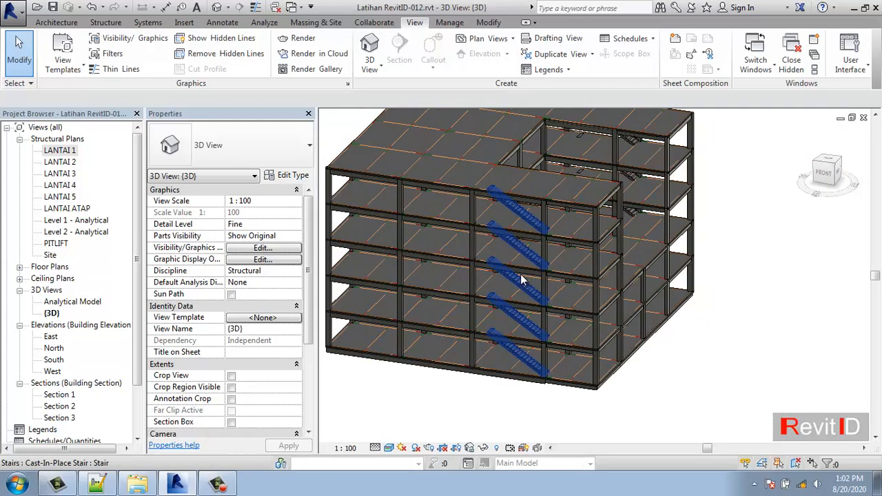
scroll(523, 265, "up", 5)
scroll(525, 234, "down", 4)
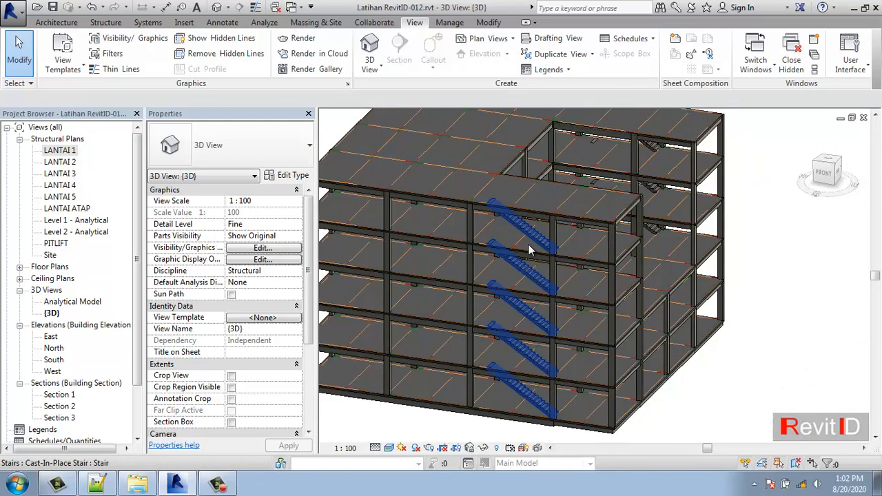
In the LANTAI 1 plan, start a shaft opening with base constraint LANTAI 2 and top constraint up to level LANTAI ATAP
double_click(67, 153)
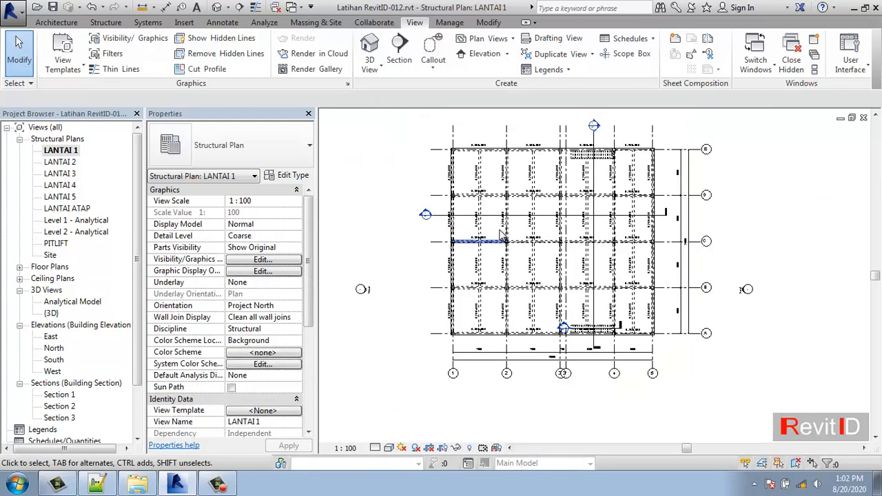
scroll(603, 325, "up", 2)
middle_click_drag(555, 311, 525, 309)
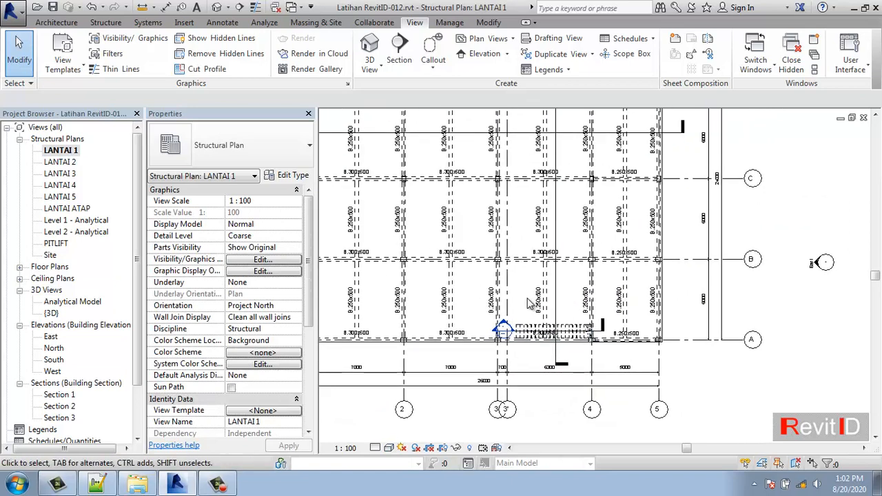
left_click(105, 22)
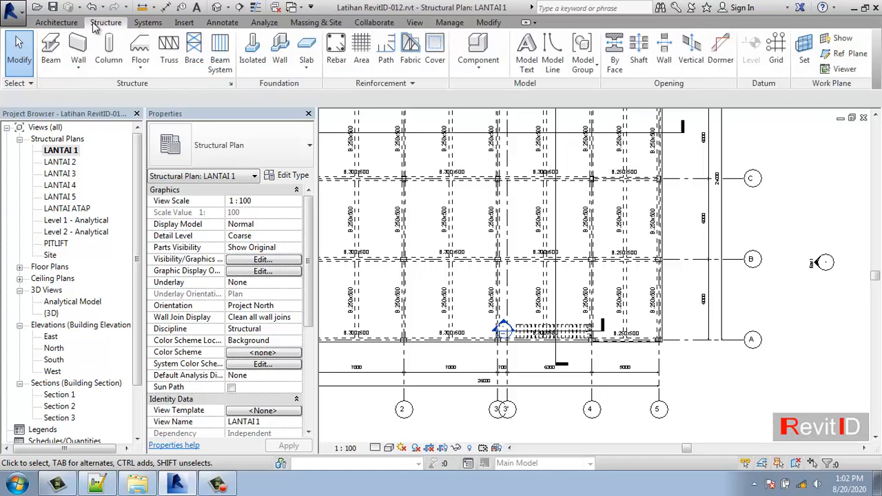
left_click(639, 47)
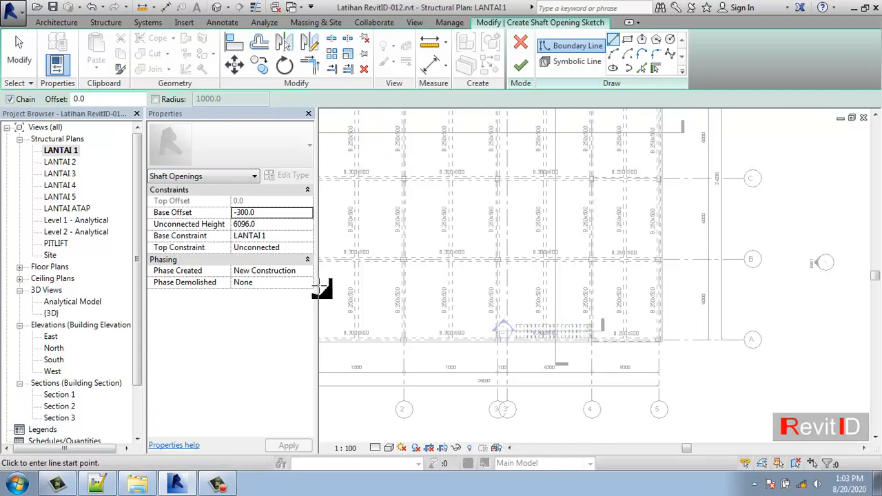
left_click(310, 239)
left_click(262, 273)
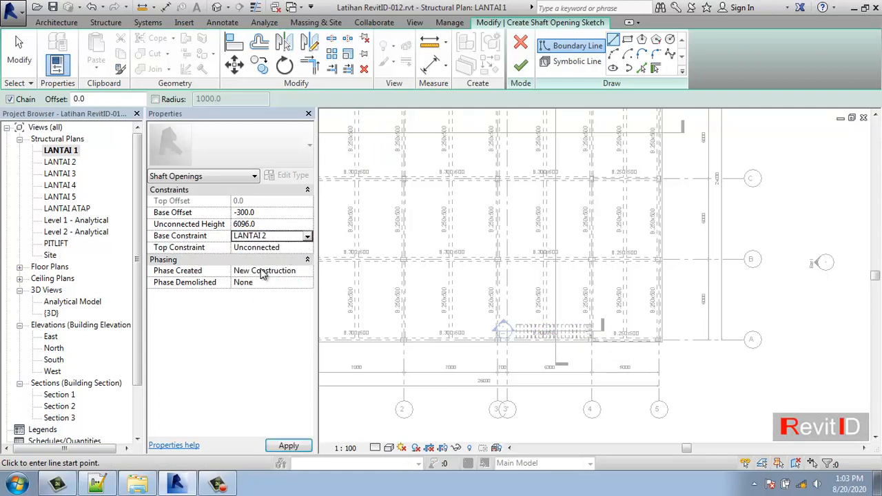
left_click(306, 247)
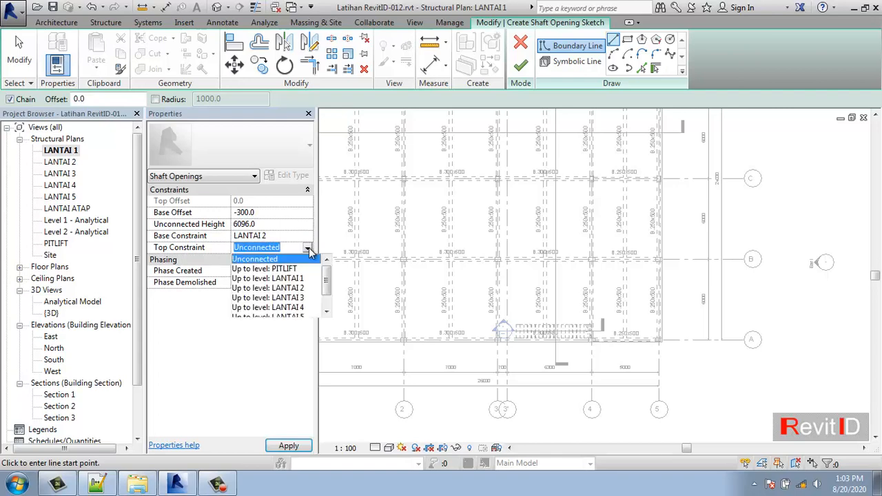
left_click_drag(326, 281, 327, 299)
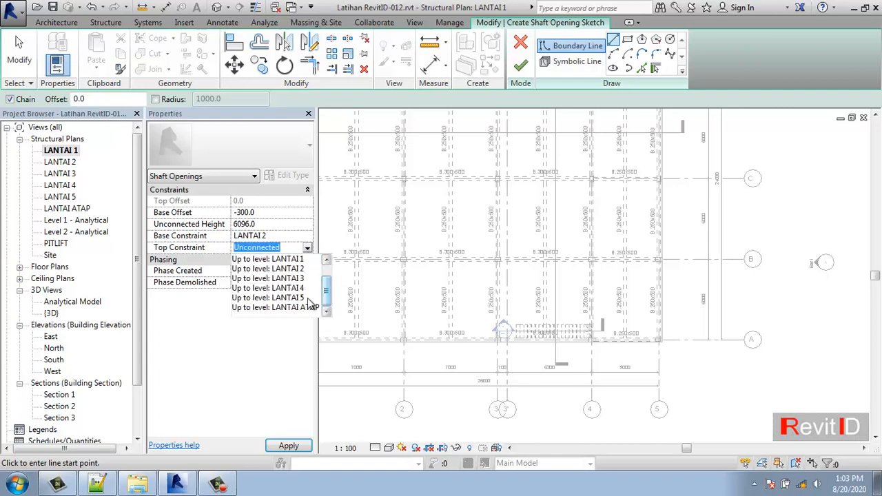
left_click(303, 308)
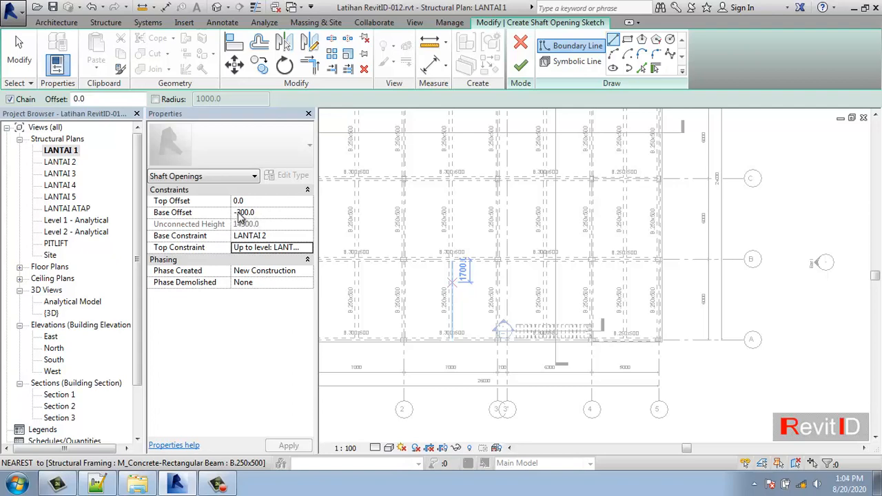
left_click(521, 66)
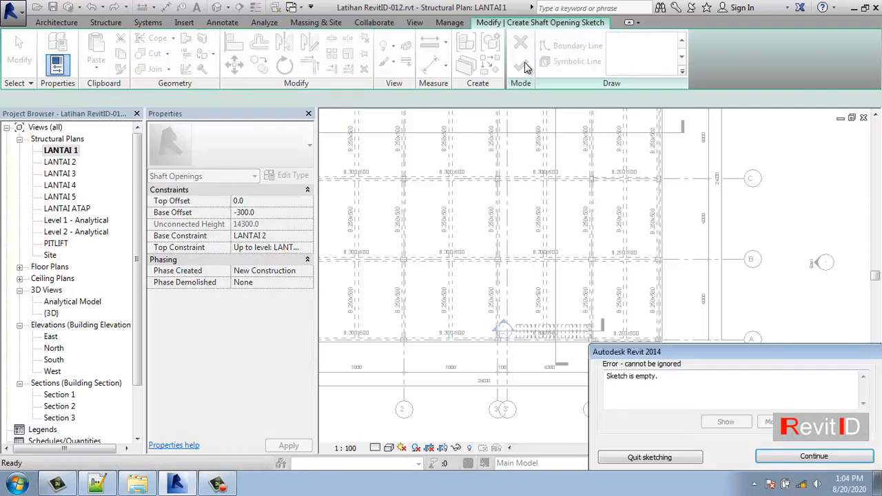
left_click(794, 456)
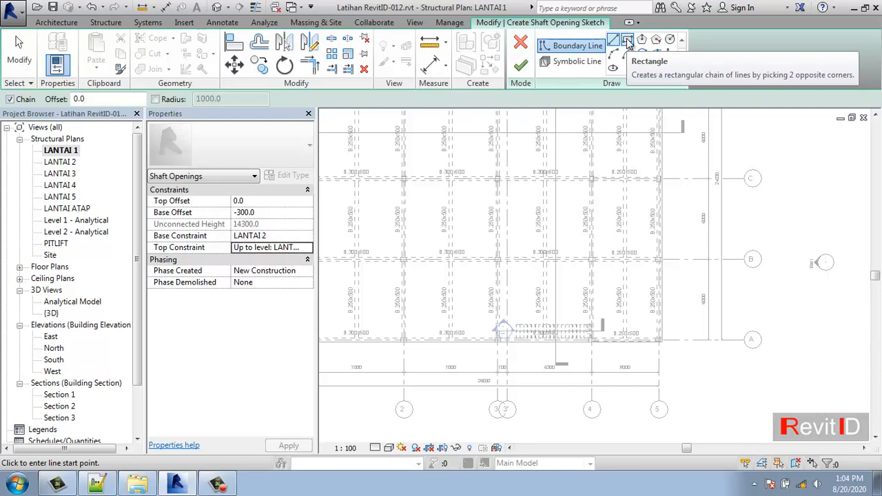
Sketch a rectangular shaft boundary 1000 mm wide around the full stair run at grid A, corner to corner, and finish the opening
left_click(627, 42)
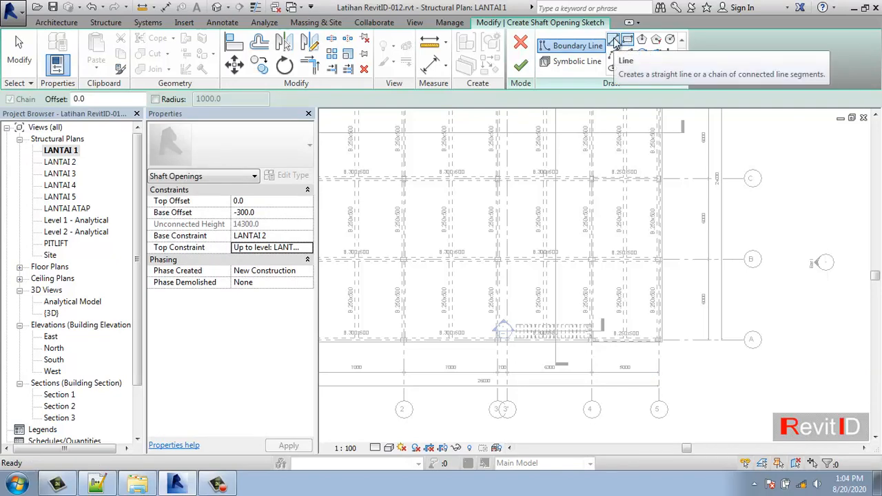
scroll(516, 325, "up", 6)
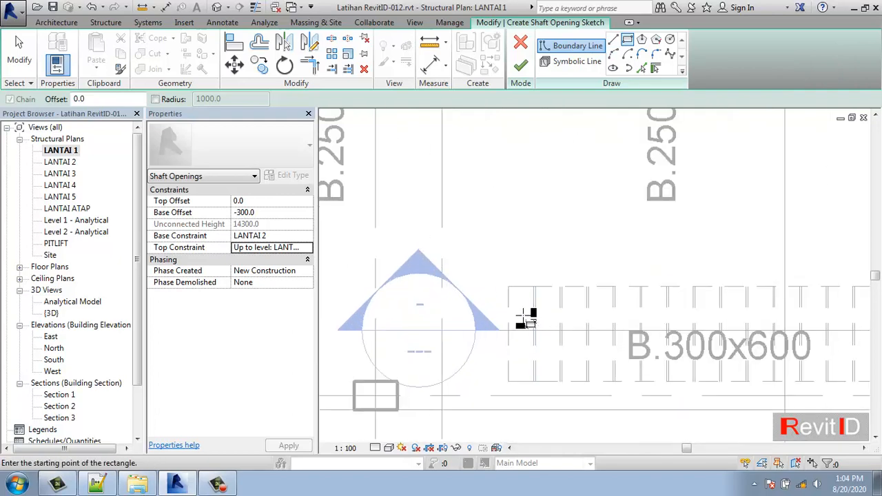
left_click(500, 268)
scroll(724, 350, "down", 4)
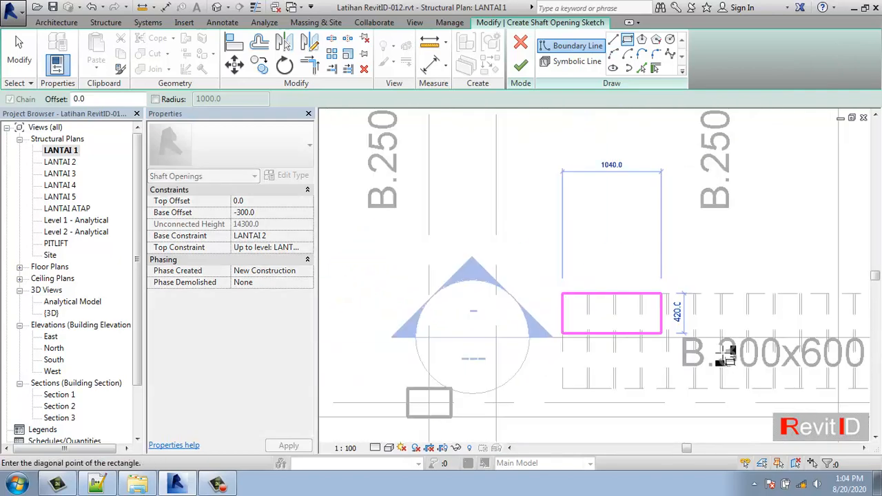
scroll(620, 348, "up", 3)
scroll(620, 348, "up", 4)
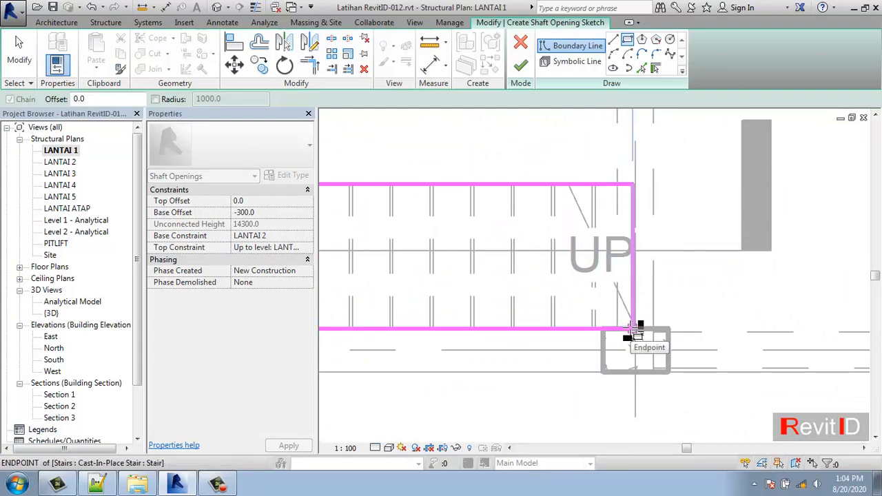
left_click(633, 330)
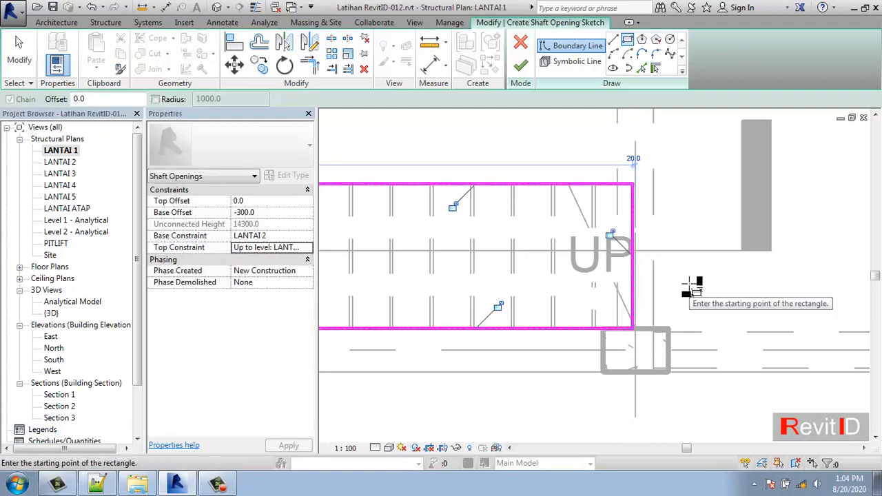
scroll(688, 284, "down", 2)
middle_click_drag(523, 275, 659, 273)
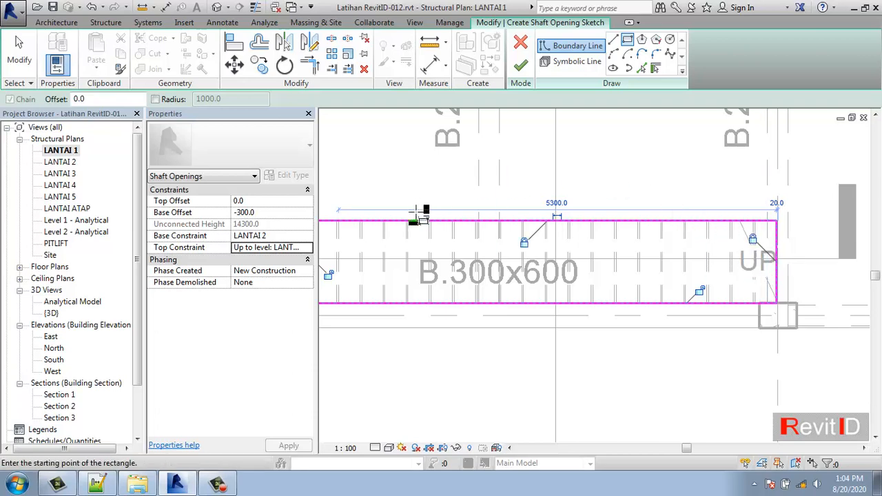
middle_click_drag(431, 225, 500, 229)
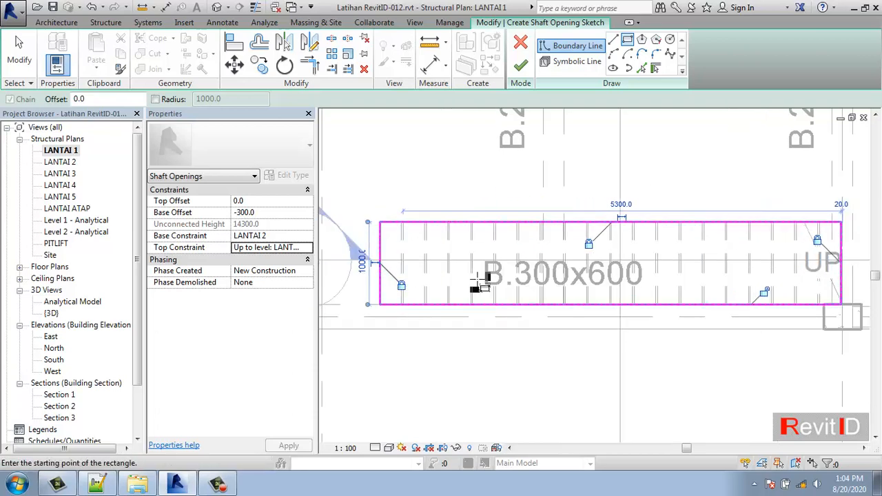
left_click(522, 67)
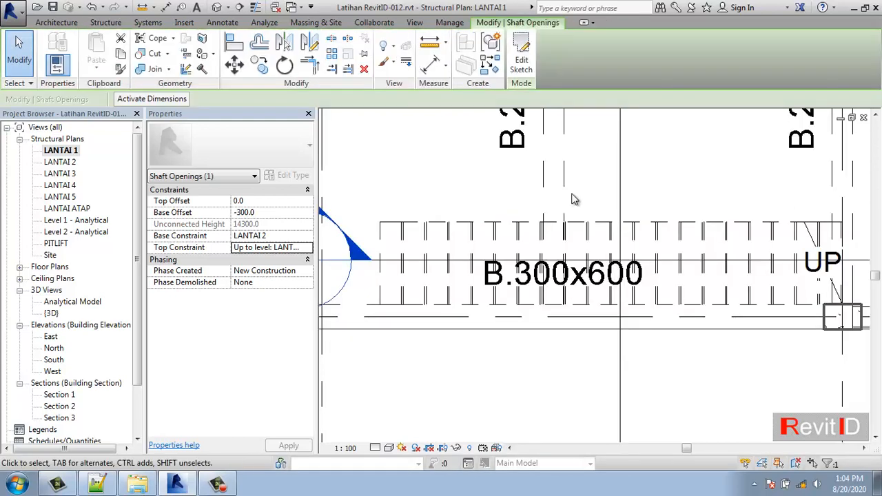
left_click(365, 170)
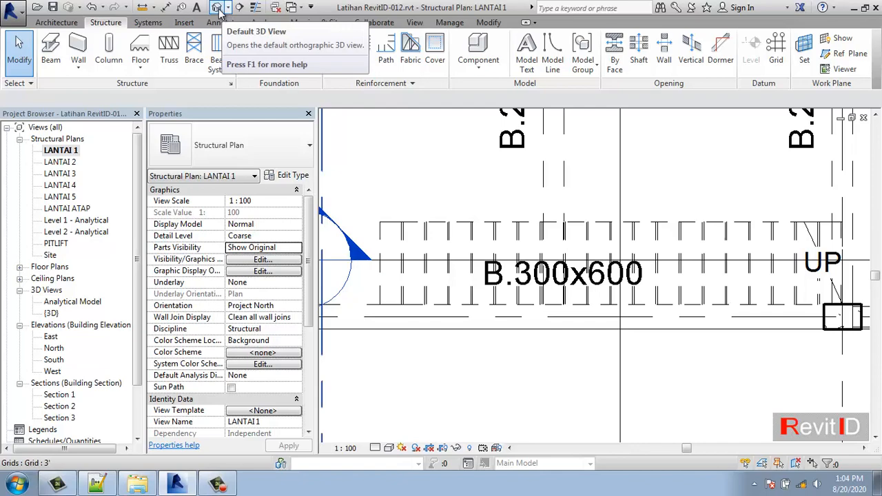
Examine the shaft opening and the grid A multistory stair on each floor from above and below in the 3D view
left_click(217, 8)
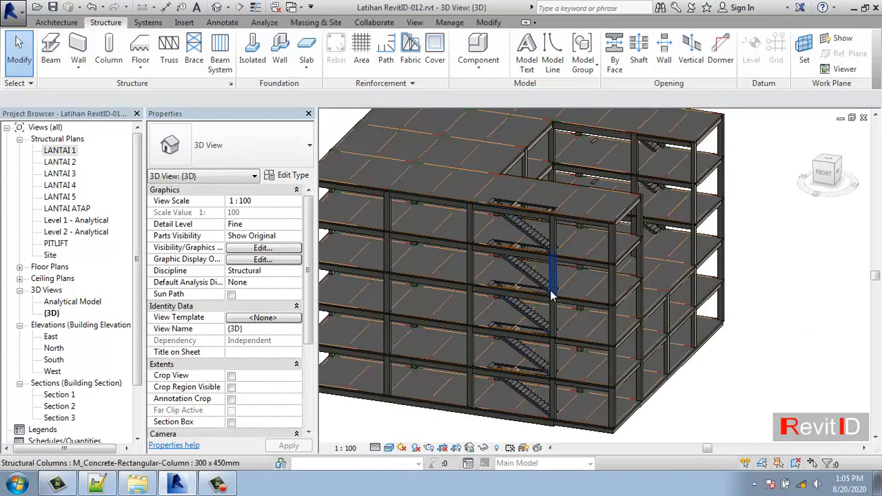
middle_click_drag(551, 296, 589, 348, "shift")
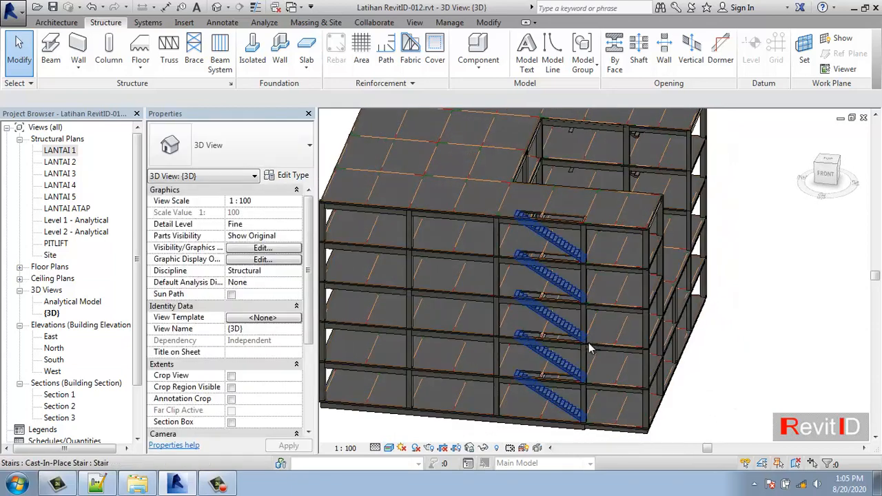
scroll(589, 348, "up", 5)
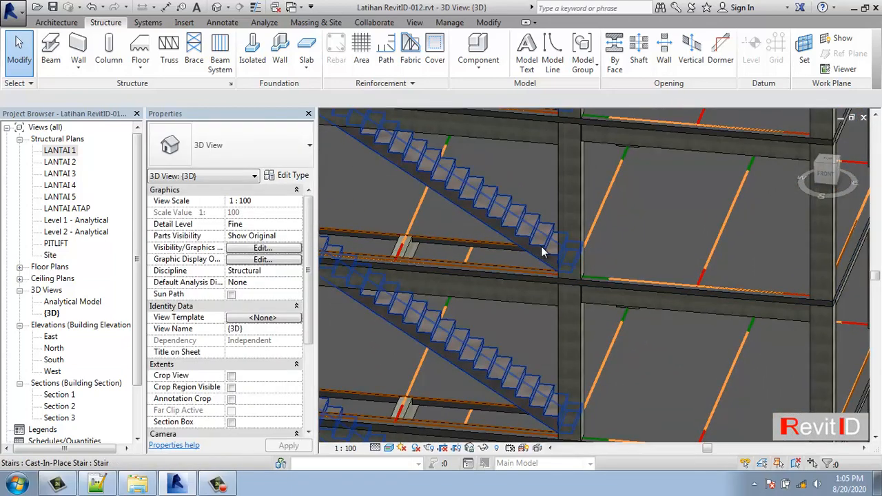
left_click(540, 246)
middle_click_drag(541, 246, 637, 290, "shift")
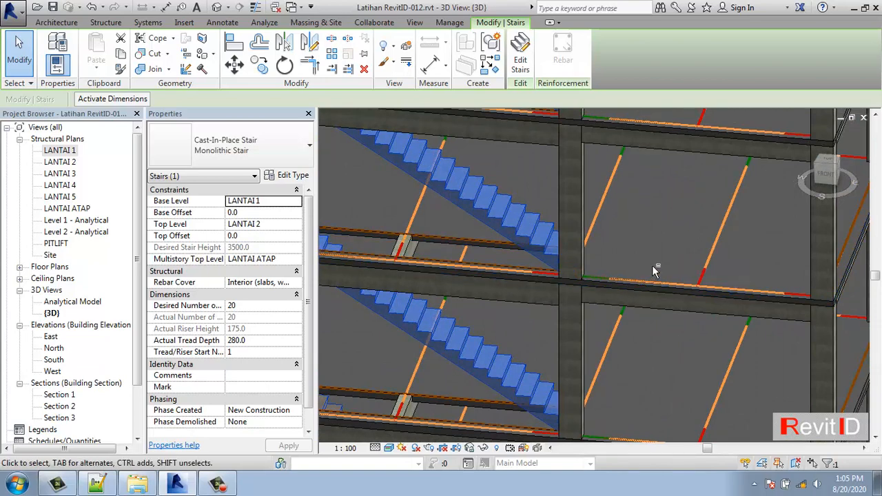
middle_click_drag(651, 265, 637, 298, "shift")
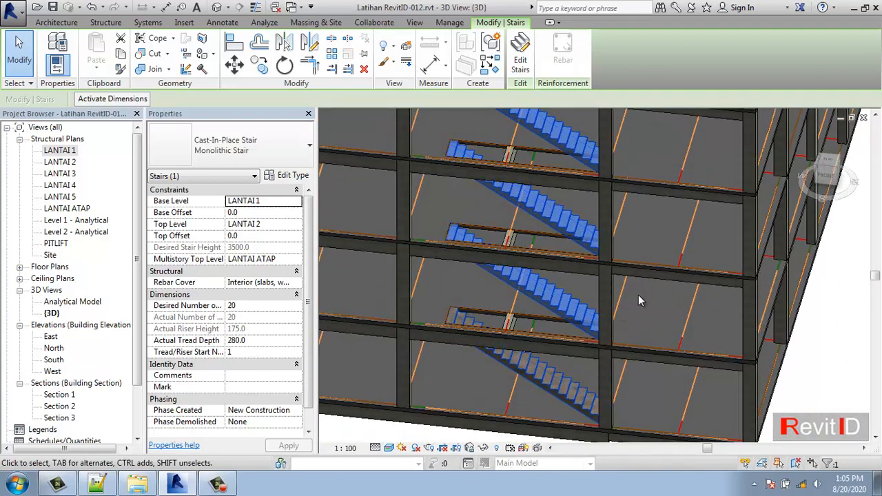
middle_click_drag(603, 337, 635, 268, "shift")
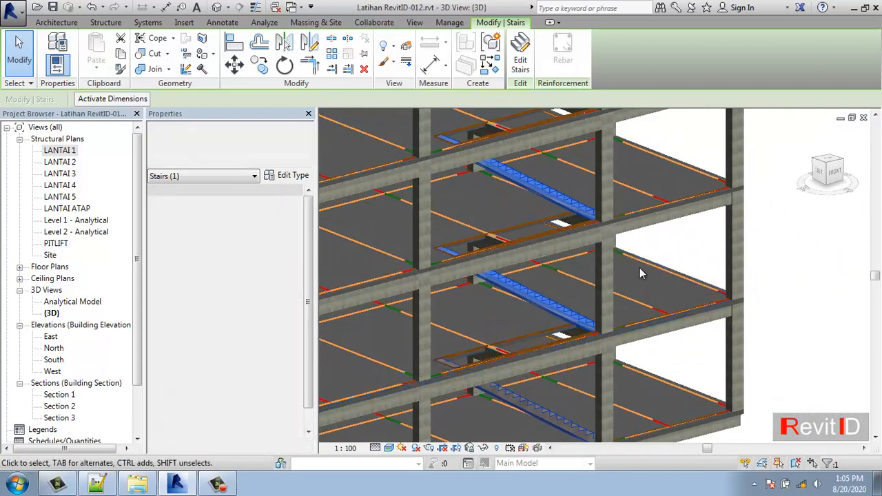
Open the LANTAI 2 structural plan and inspect the stair at grid A against the surrounding beams
double_click(60, 162)
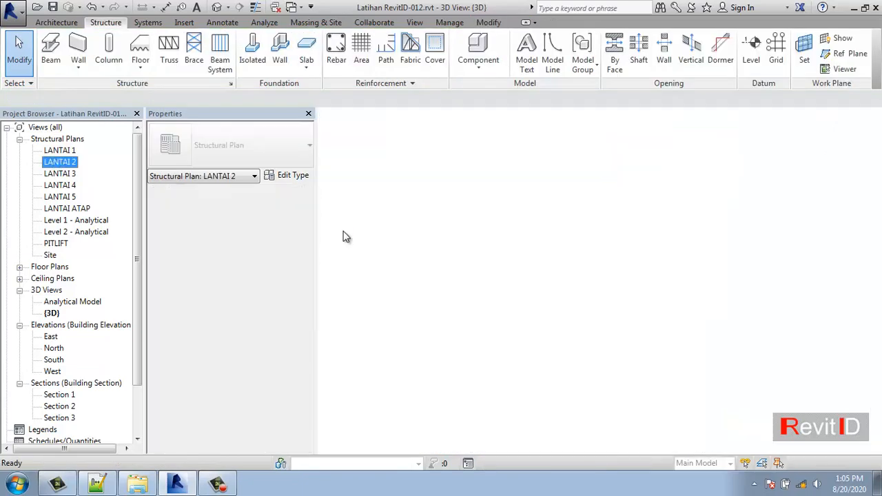
left_click(681, 317)
middle_click_drag(681, 317, 706, 341)
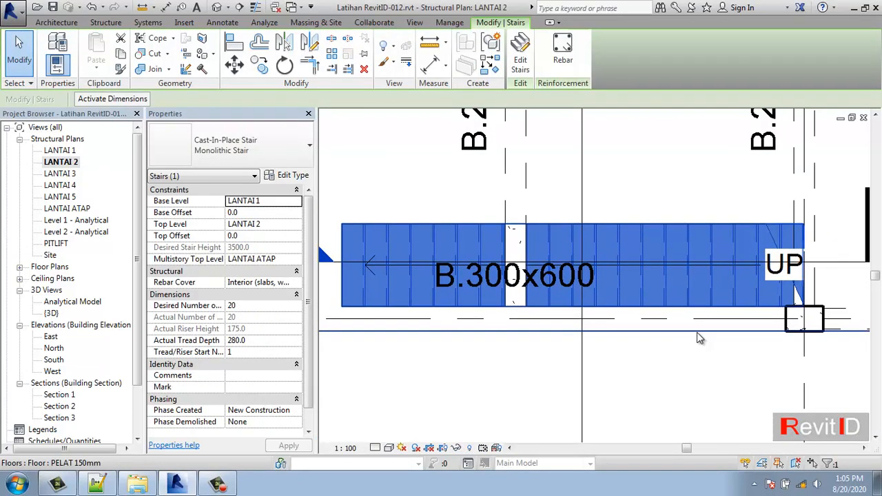
key("Escape")
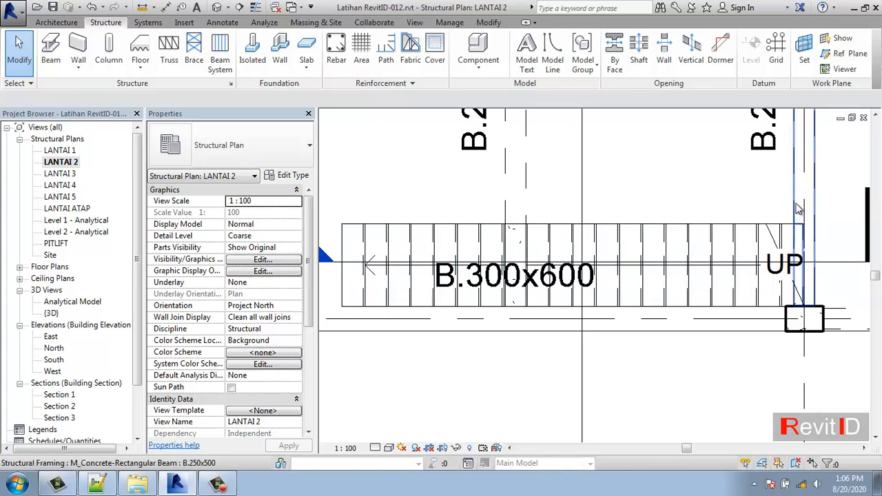
Move the stair with the UP label so its starting edge meets the near face of the adjoining B.250x500 beam
left_click(758, 236)
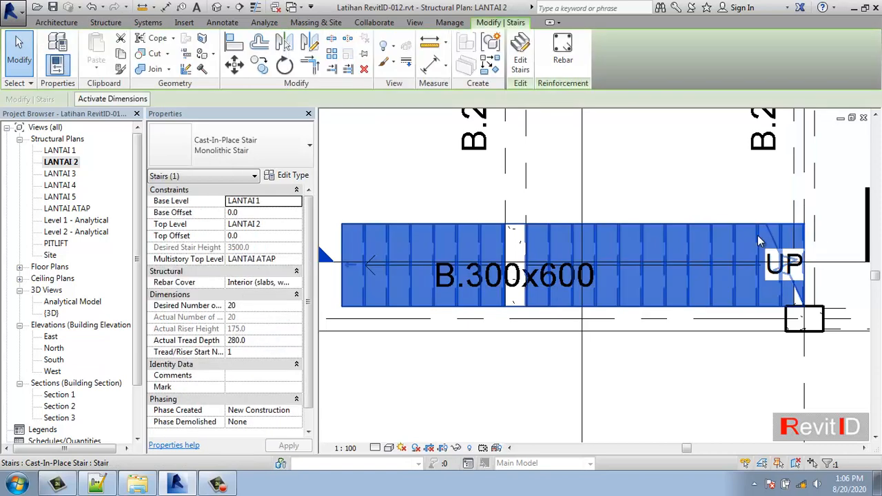
left_click(235, 64)
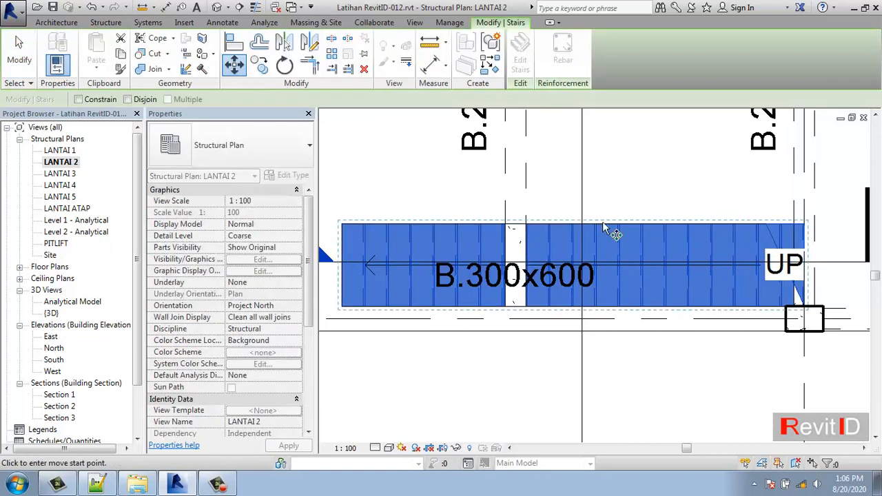
left_click(803, 240)
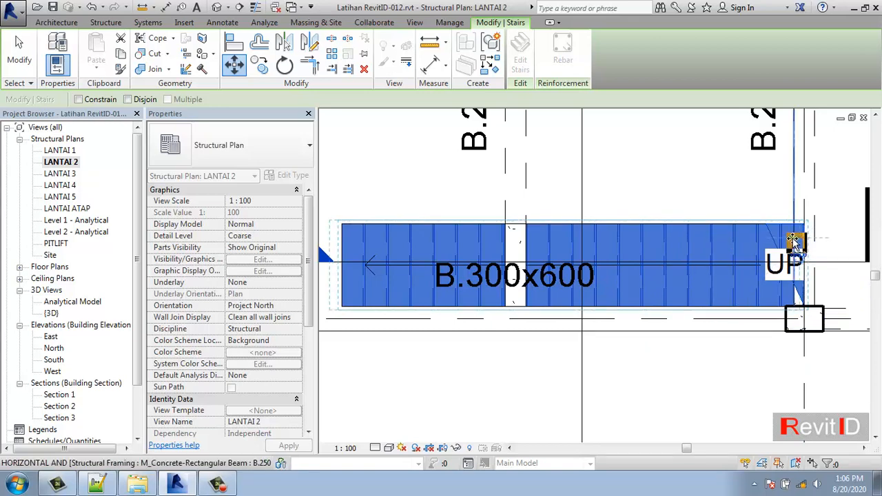
left_click(796, 240)
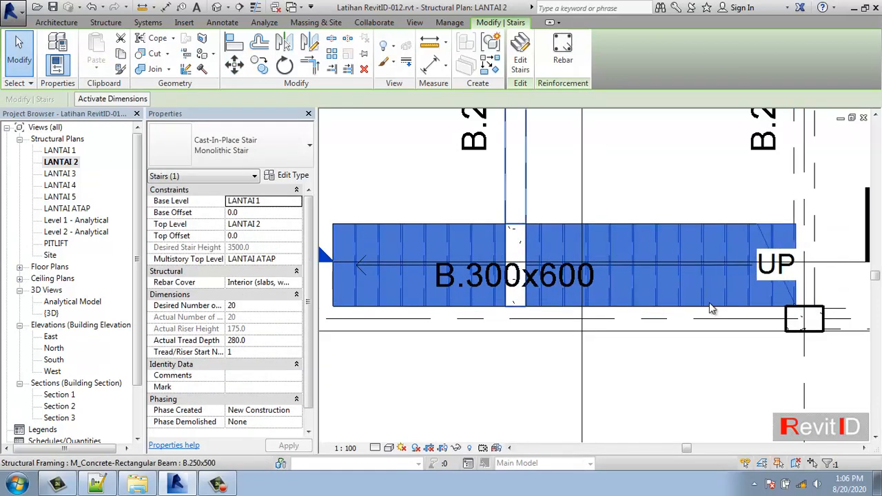
key("Escape")
scroll(758, 303, "down", 5)
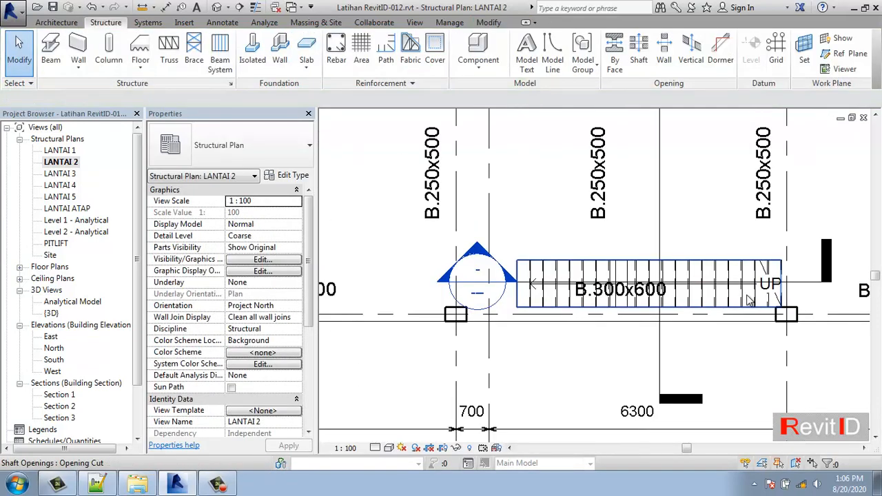
middle_click_drag(730, 238, 733, 414)
middle_click_drag(712, 275, 712, 284)
scroll(670, 291, "up", 2)
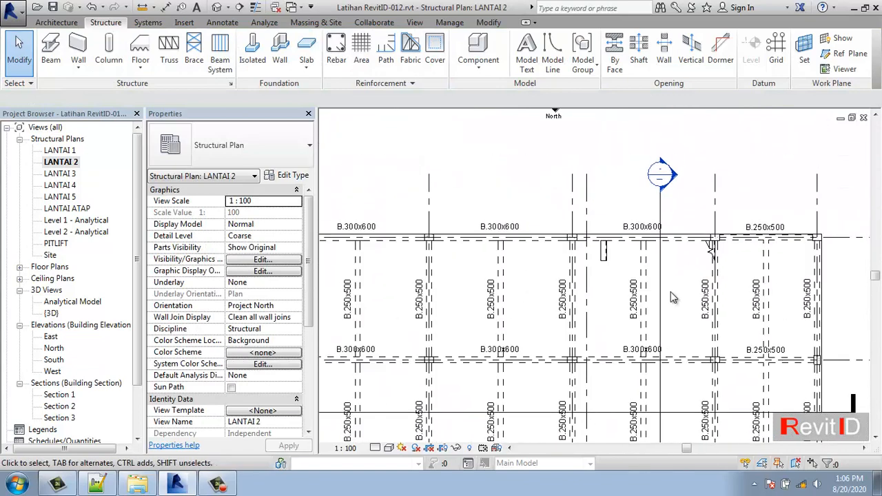
scroll(651, 276, "up", 2)
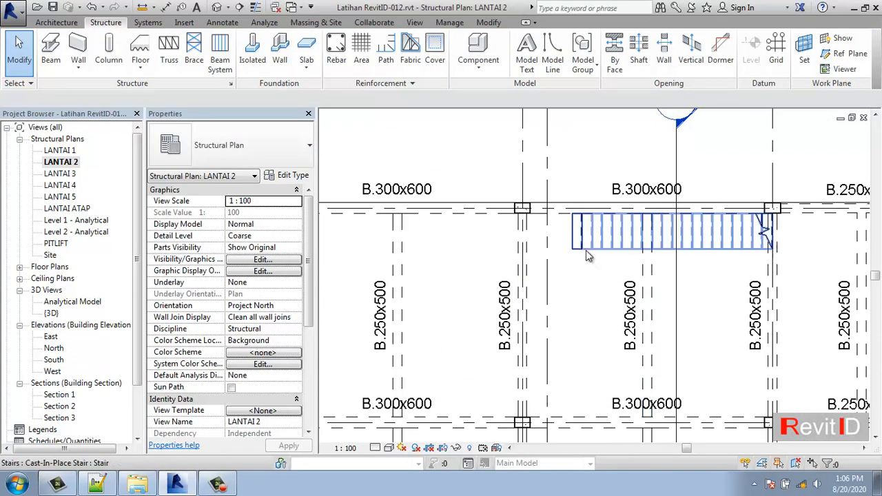
left_click(597, 253)
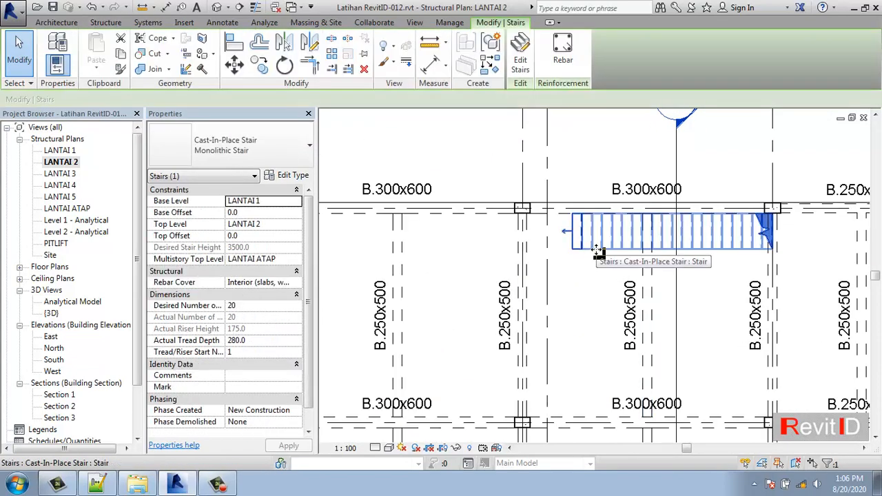
scroll(779, 250, "up", 5)
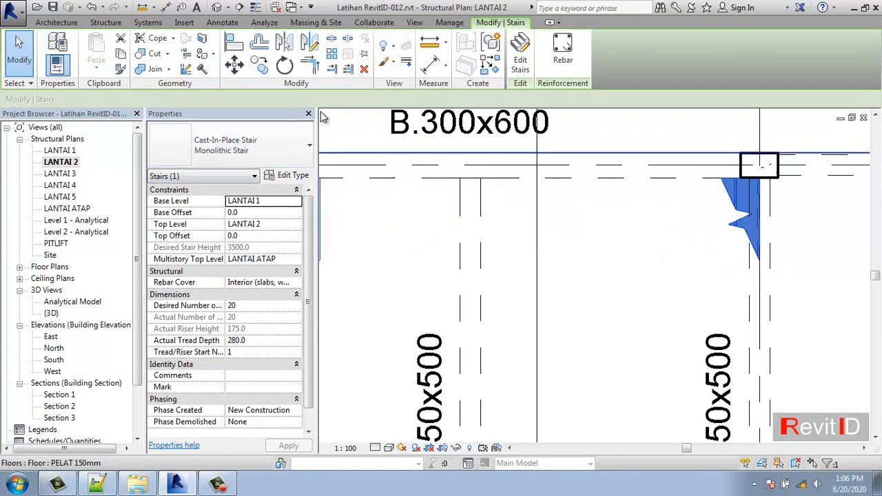
left_click(234, 64)
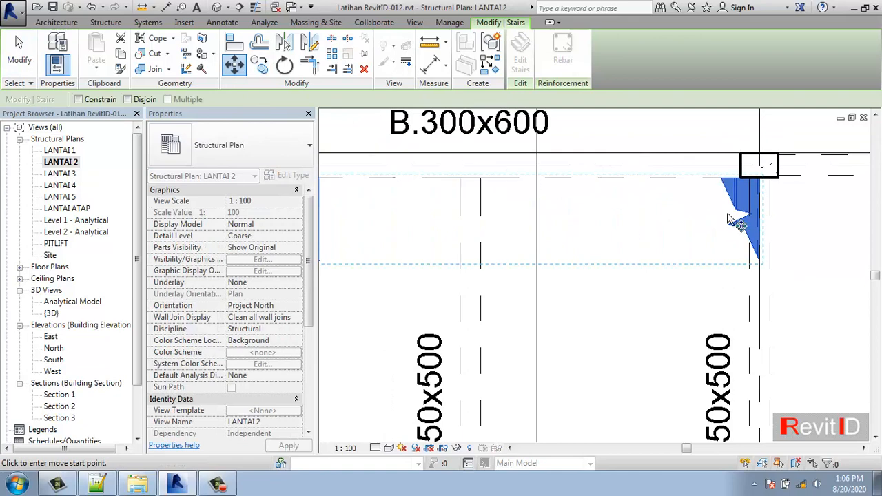
key("Escape")
key("Escape")
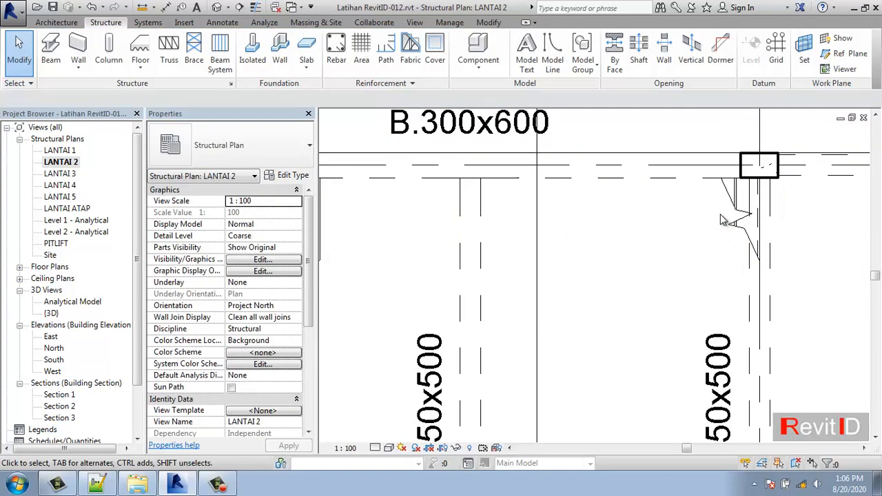
scroll(647, 210, "down", 3)
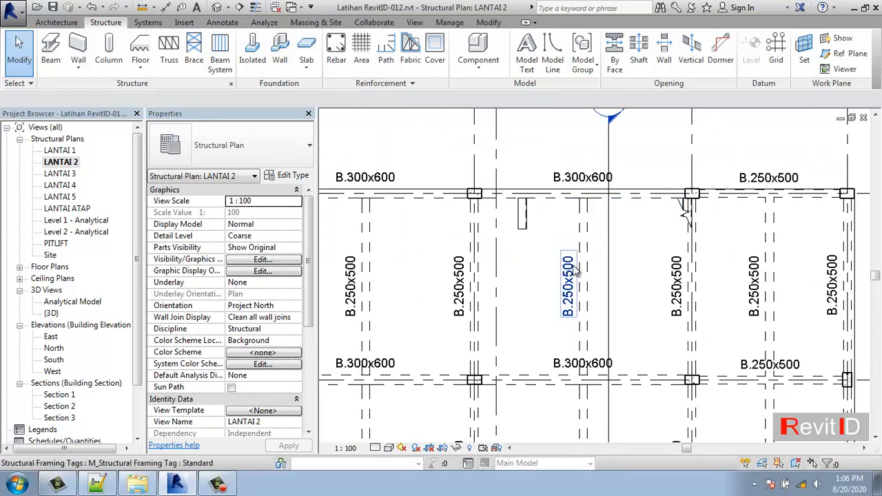
Compare how the north stair displays in the LANTAI 1 and LANTAI 2 structural plans, ending in LANTAI 1
double_click(60, 150)
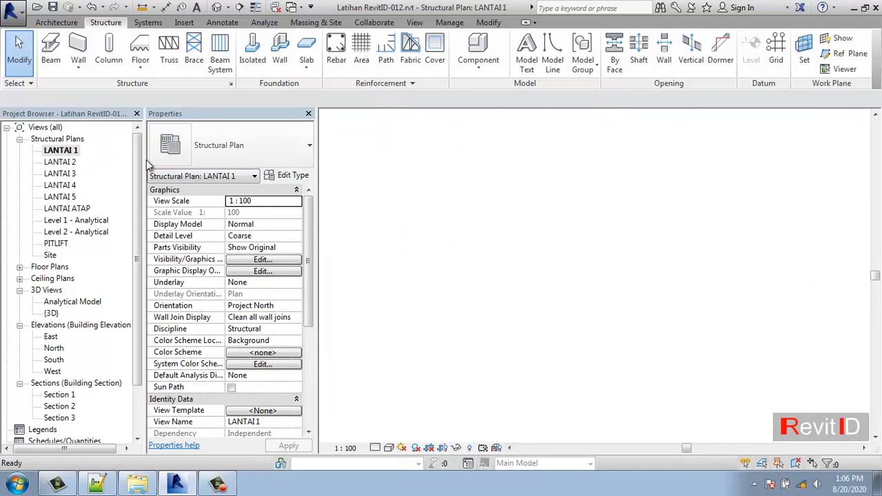
scroll(561, 241, "down", 1)
scroll(561, 245, "down", 6)
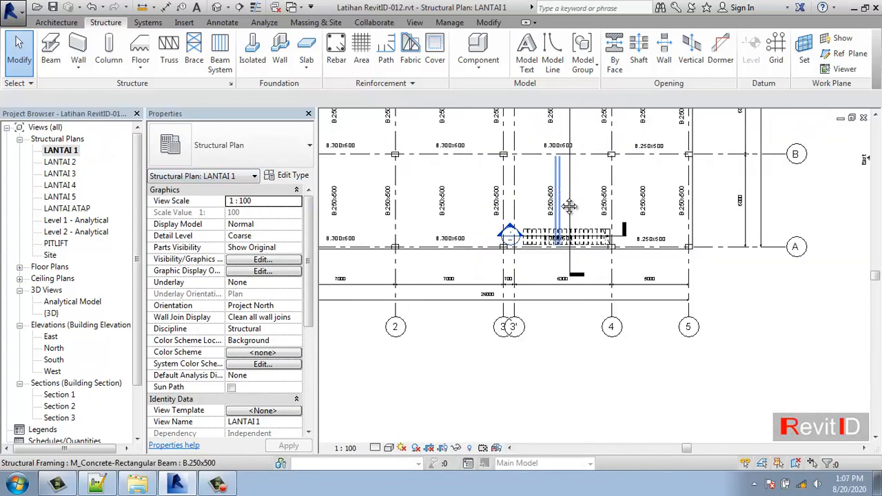
scroll(551, 203, "up", 4)
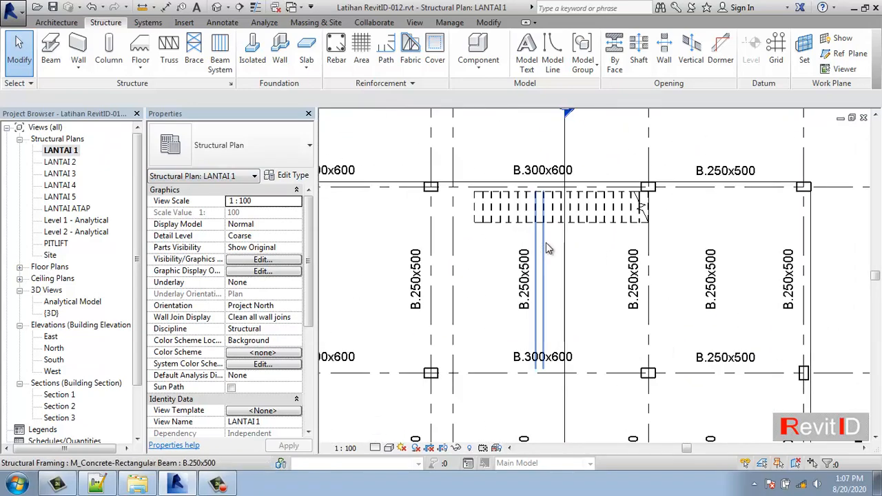
double_click(65, 163)
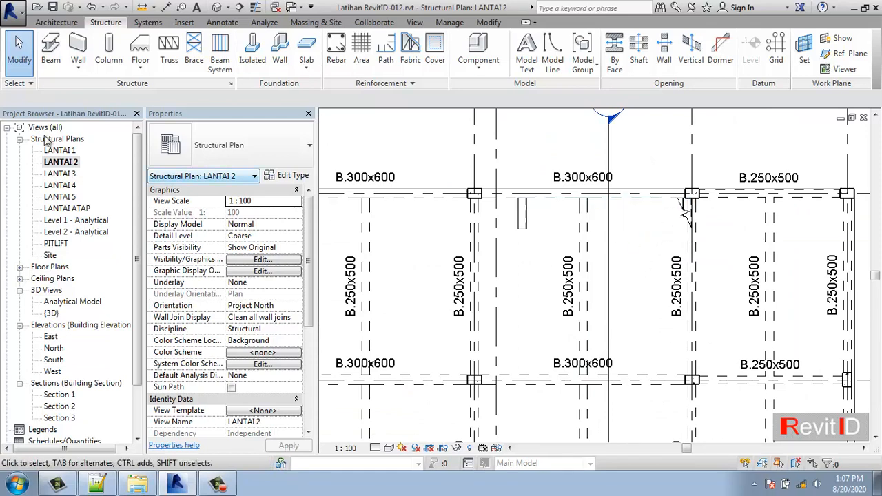
double_click(58, 151)
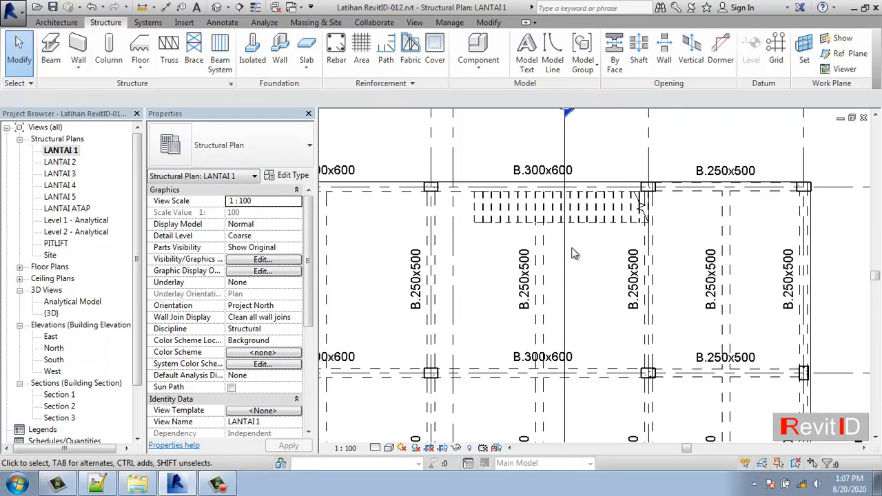
middle_click_drag(572, 253, 562, 268)
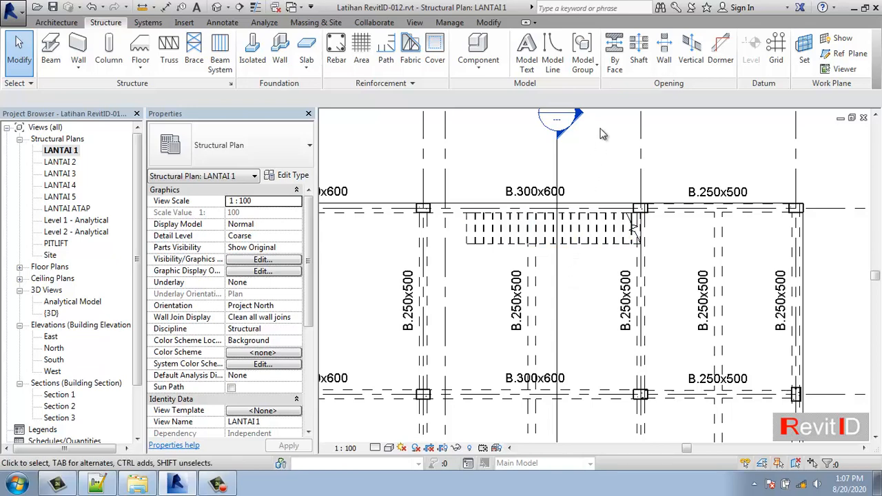
Start a shaft opening and sketch a 5320 x 1000 mm rectangular boundary snapped to opposite corners of the north stair in LANTAI 1
left_click(638, 52)
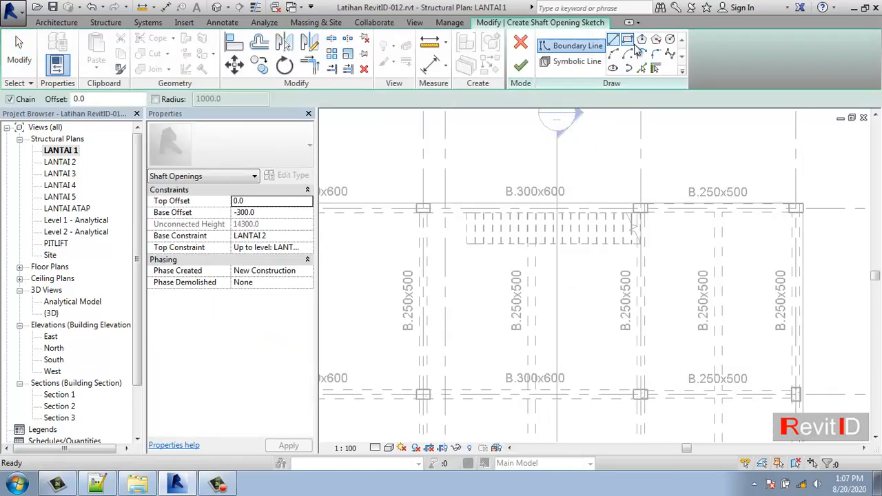
left_click(523, 43)
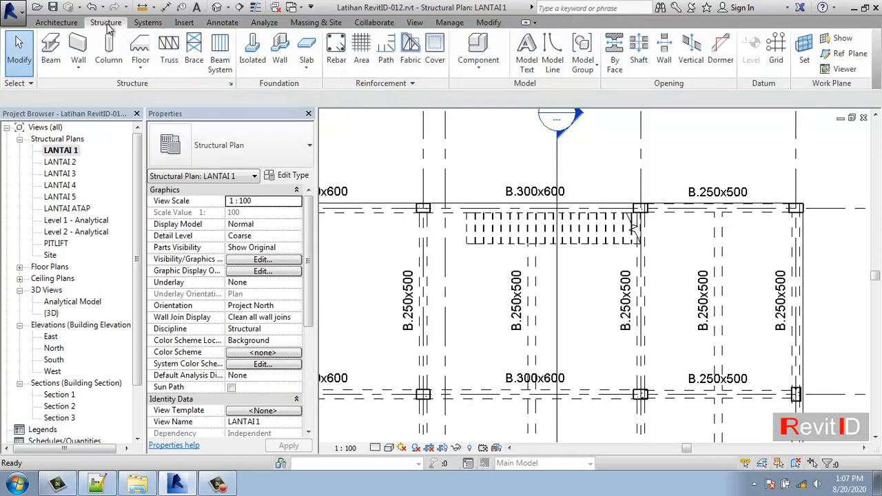
left_click(640, 53)
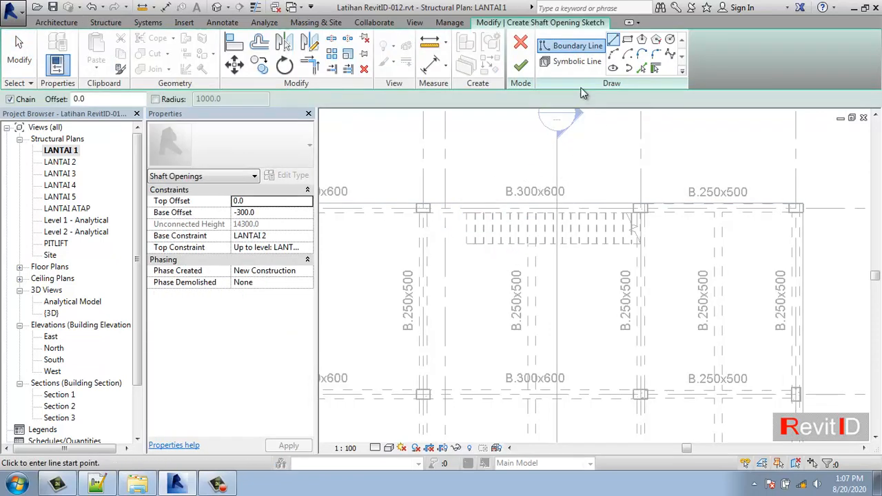
left_click(628, 43)
scroll(486, 252, "up", 4)
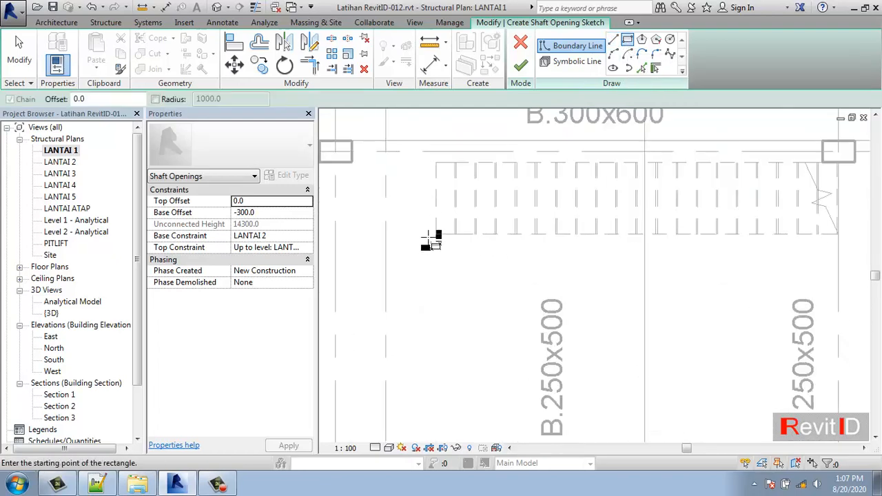
left_click(435, 236)
scroll(830, 168, "up", 1)
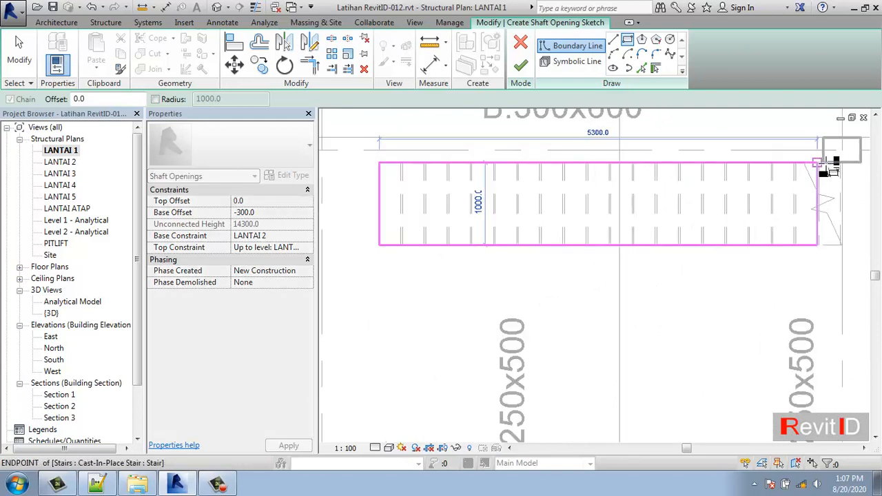
scroll(640, 222, "up", 2)
scroll(573, 223, "up", 2)
scroll(572, 202, "up", 1)
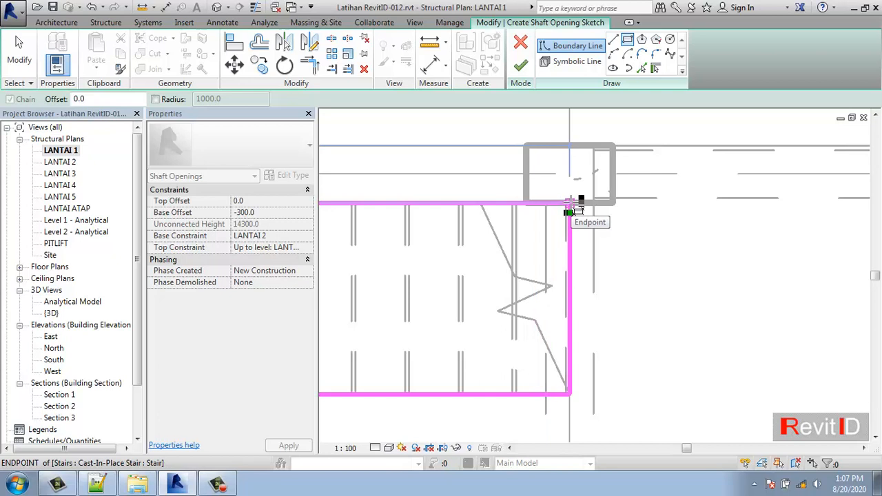
left_click(570, 204)
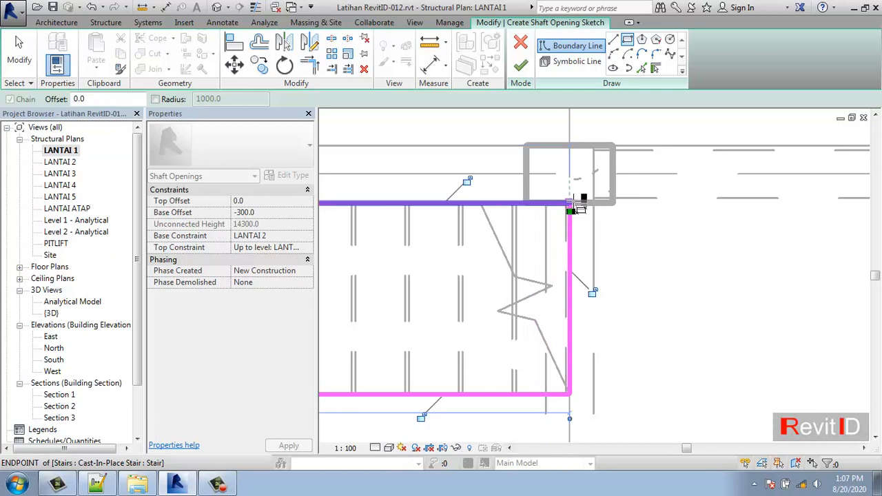
Lock all four boundary lines of the shaft sketch to the stair edges and finish the shaft opening
left_click(593, 293)
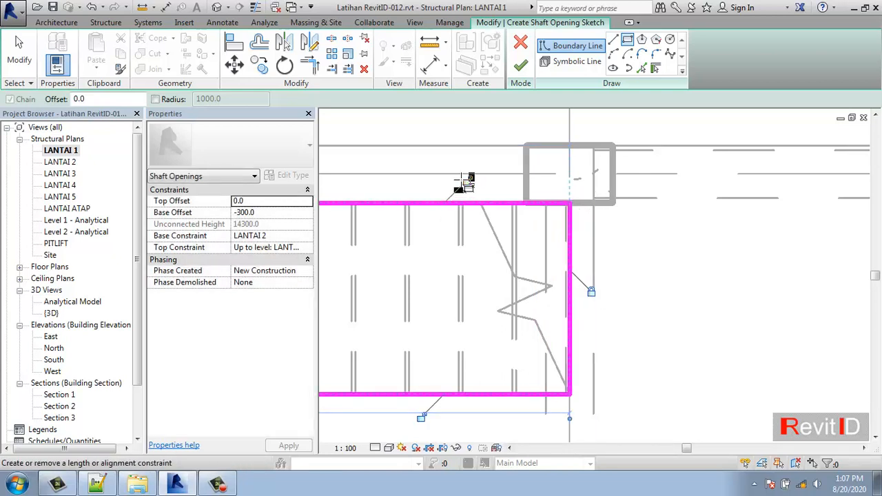
left_click(466, 181)
scroll(565, 200, "down", 3)
middle_click_drag(579, 315, 792, 308)
left_click(689, 342)
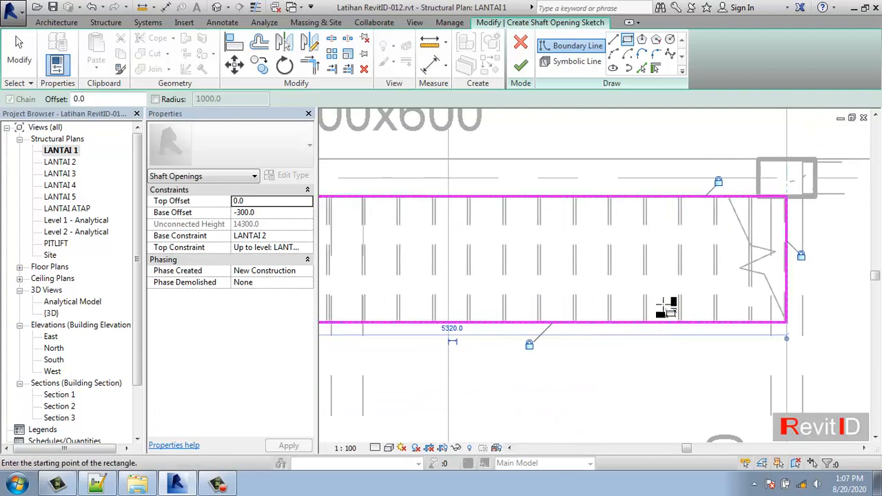
scroll(637, 302, "down", 2)
scroll(413, 252, "up", 1)
scroll(413, 252, "up", 1)
middle_click_drag(413, 252, 624, 278)
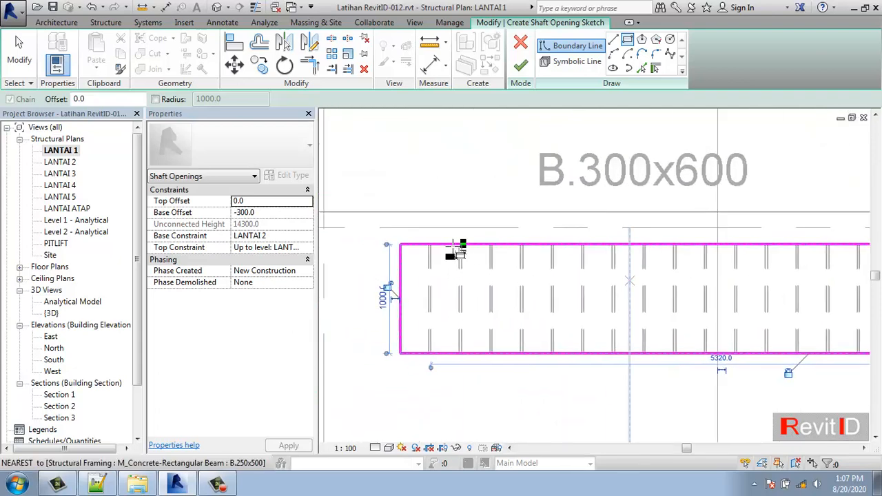
left_click(387, 292)
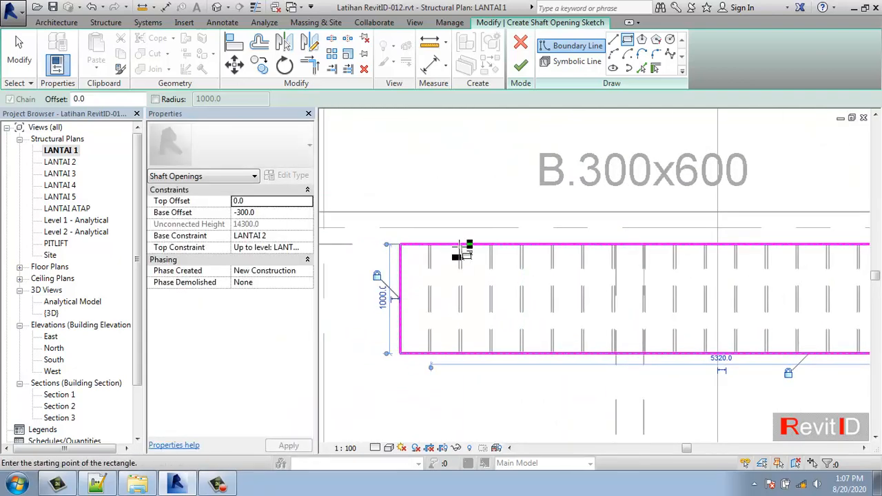
left_click(522, 68)
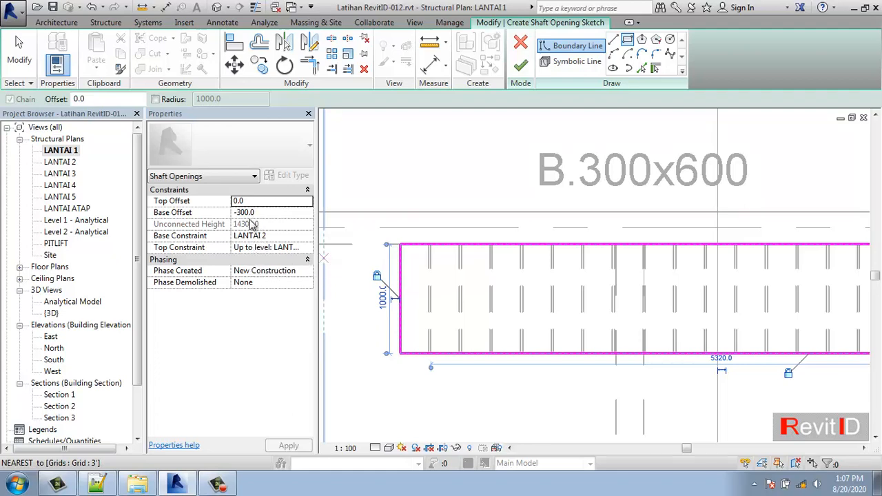
left_click(520, 73)
left_click(520, 74)
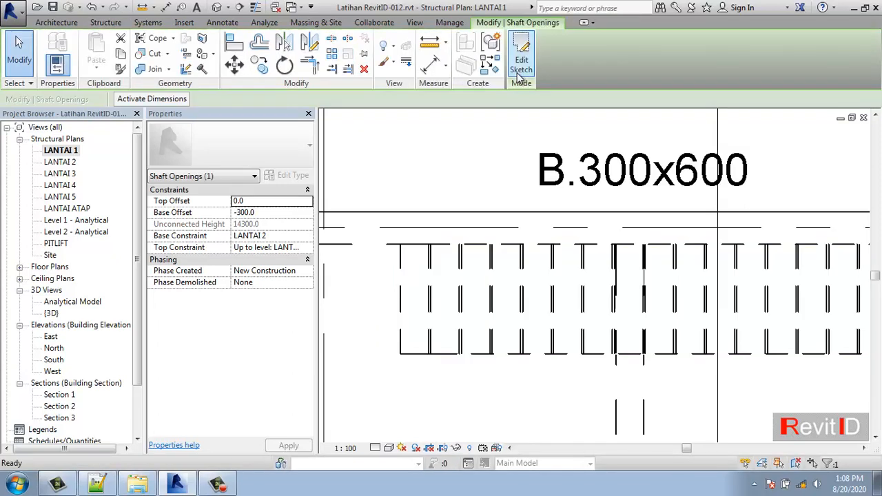
Inspect the north stair around the new shaft opening in LANTAI 1 and open the LANTAI 2 structural plan
scroll(485, 211, "down", 3)
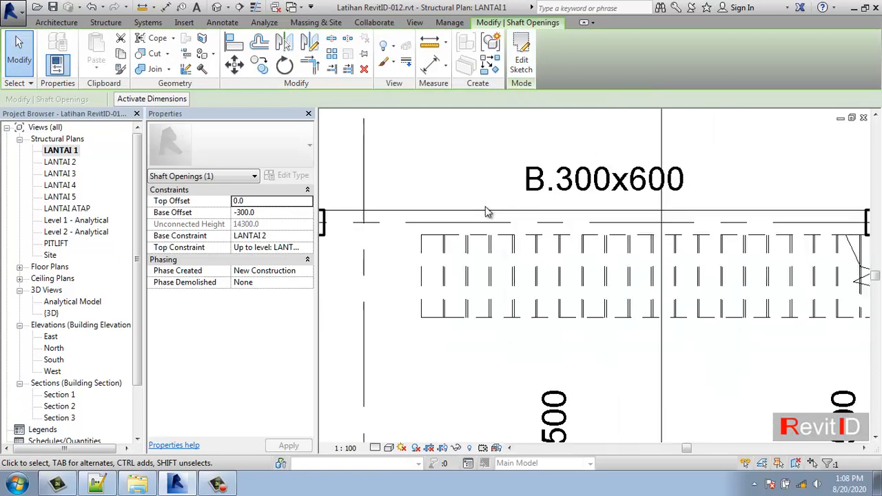
middle_click_drag(569, 278, 560, 274)
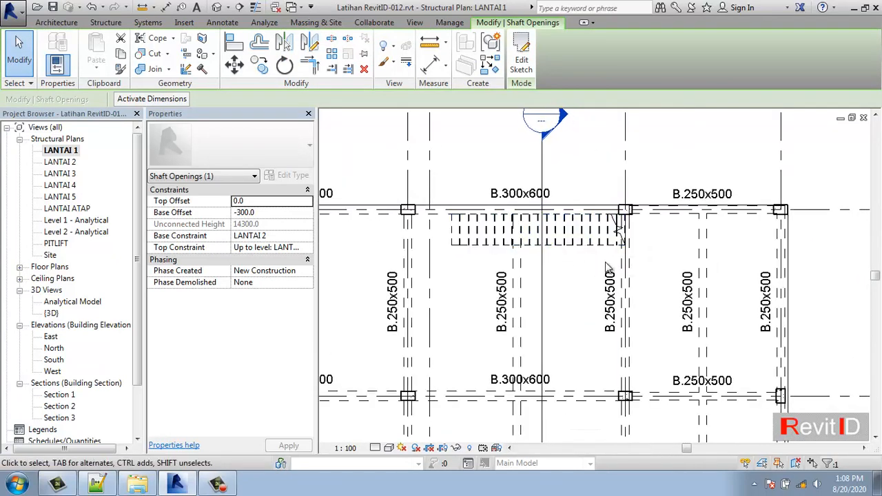
scroll(603, 256, "up", 2)
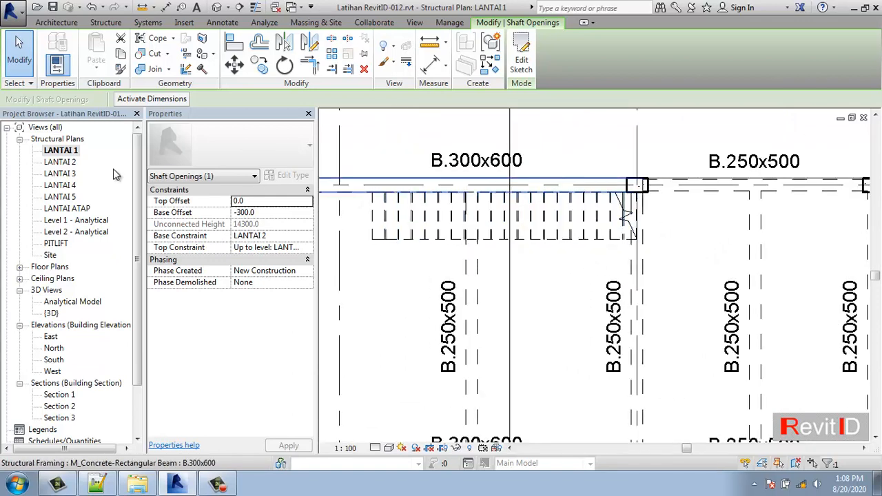
double_click(62, 162)
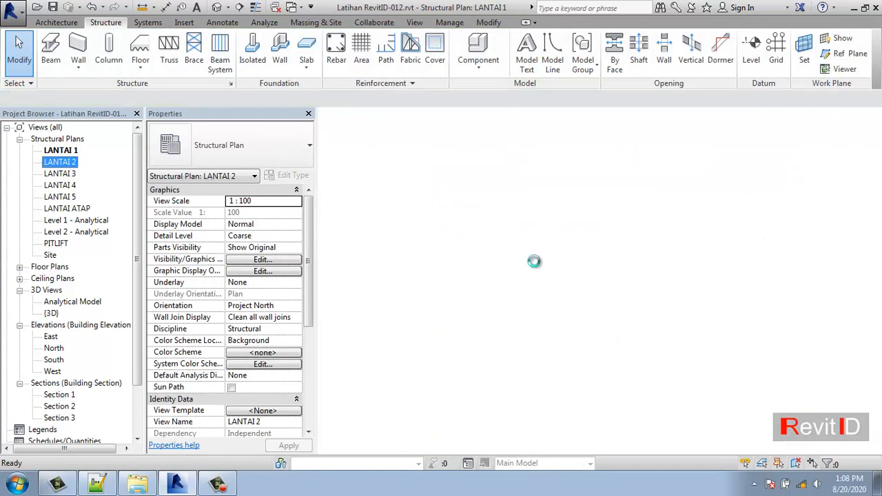
Move the north stair in LANTAI 2 125 mm west, from grid 4 to the near face of the B.250x500 beam
left_click(545, 229)
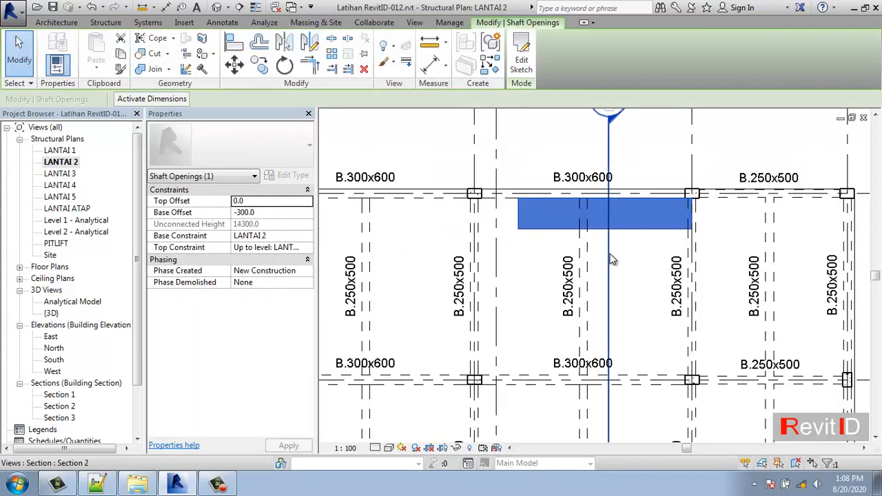
key("Escape")
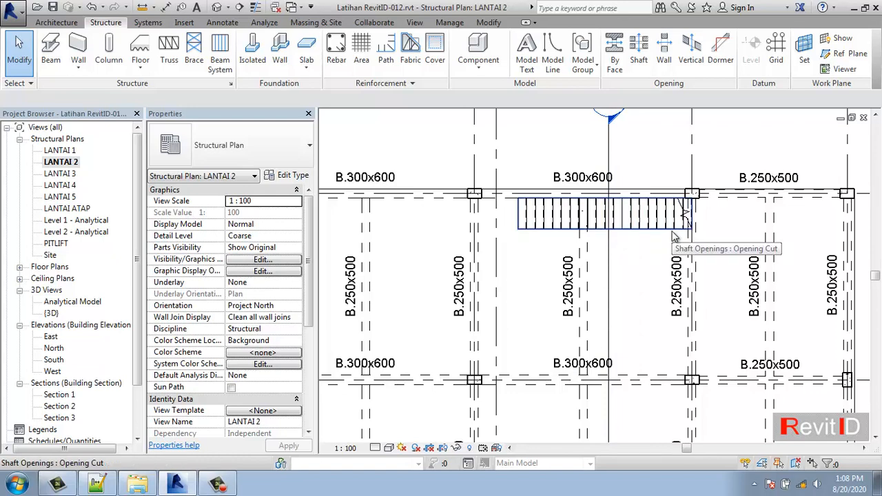
scroll(677, 231, "up", 3)
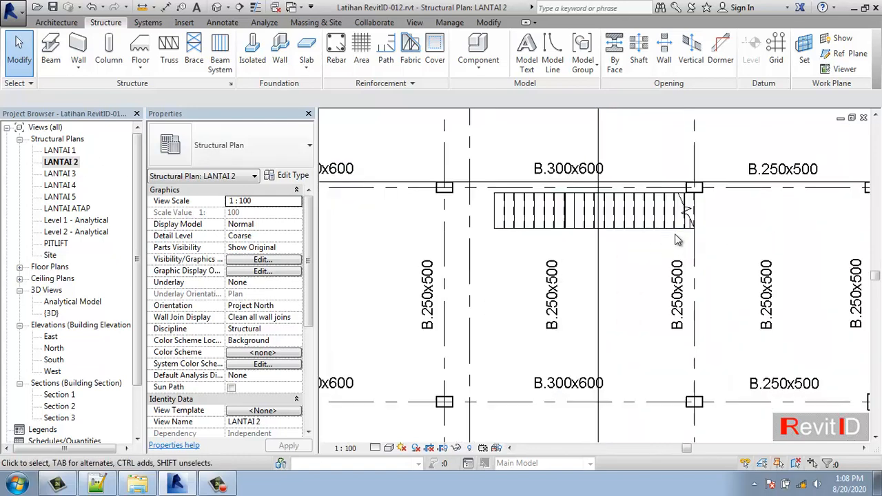
left_click(677, 227)
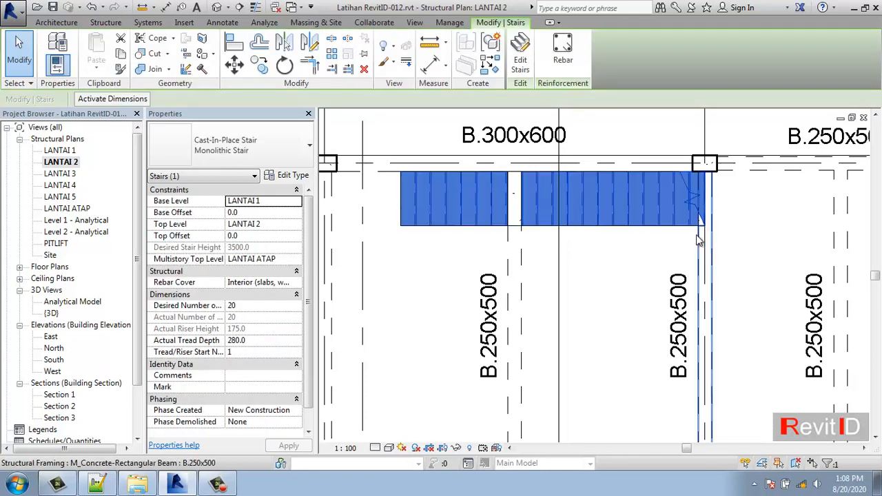
scroll(696, 236, "up", 3)
middle_click_drag(714, 235, 649, 311)
left_click(234, 64)
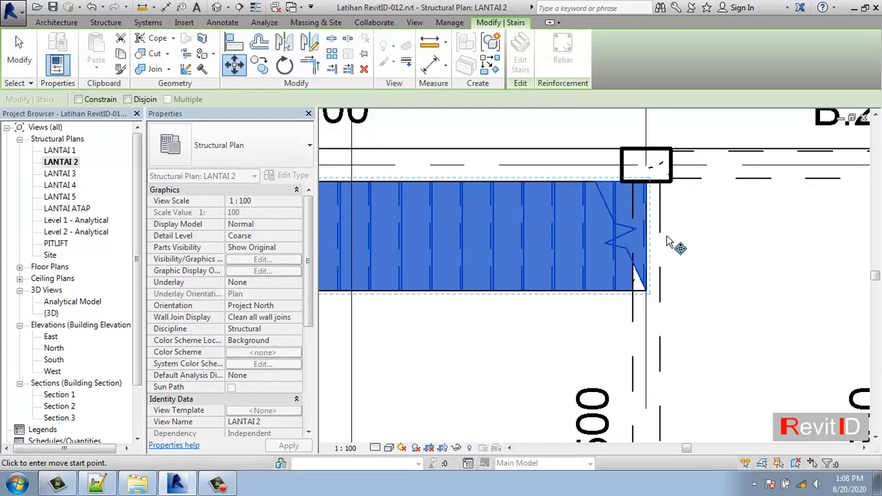
scroll(666, 237, "up", 2)
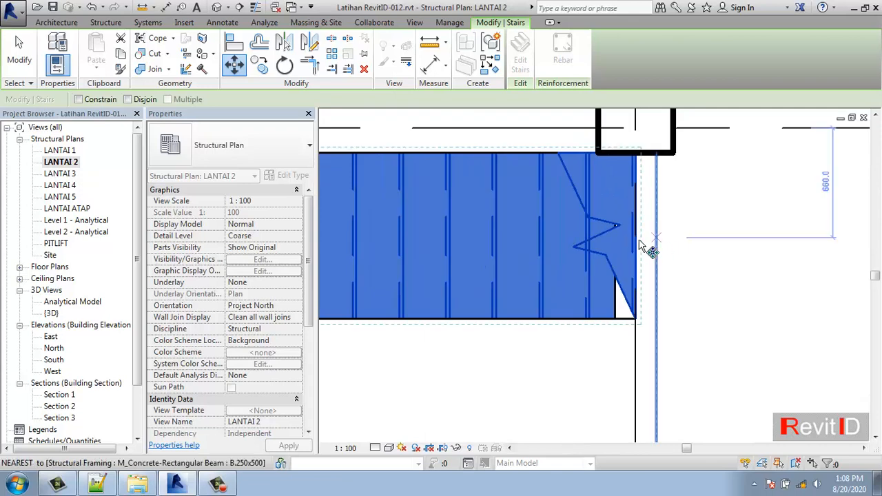
left_click(634, 294)
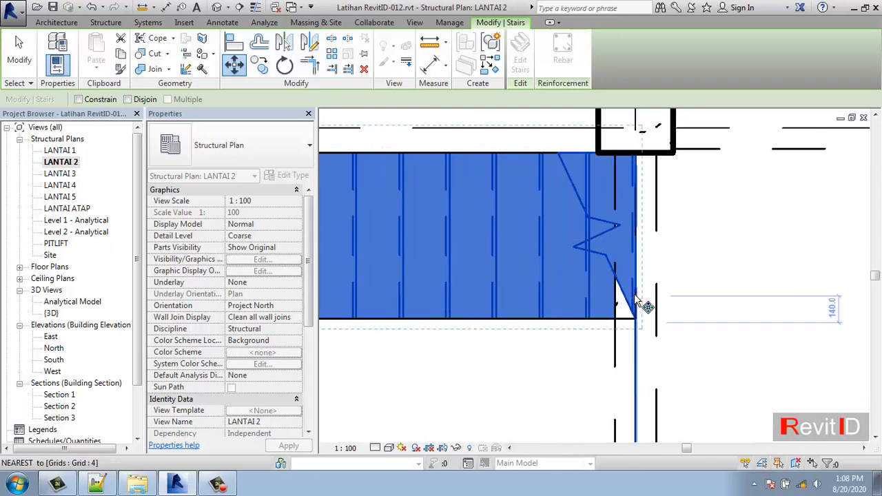
scroll(634, 293, "up", 3)
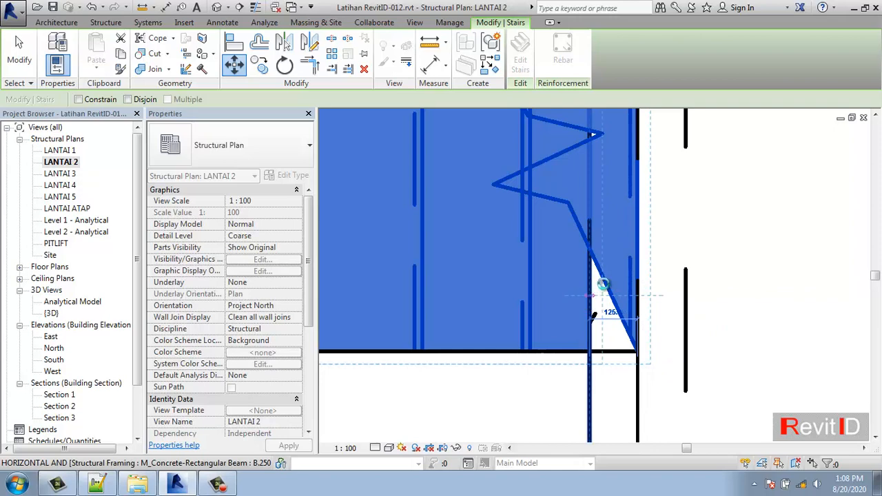
left_click(602, 284)
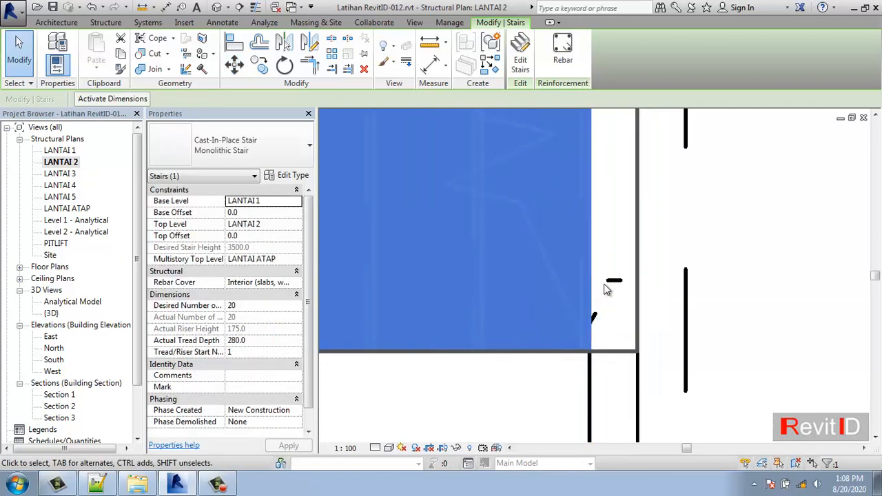
key("Escape")
Compare the shaft opening with the moved stair in LANTAI 2, and examine the beams crossing the roof slab opening in 3D
scroll(602, 286, "down", 3)
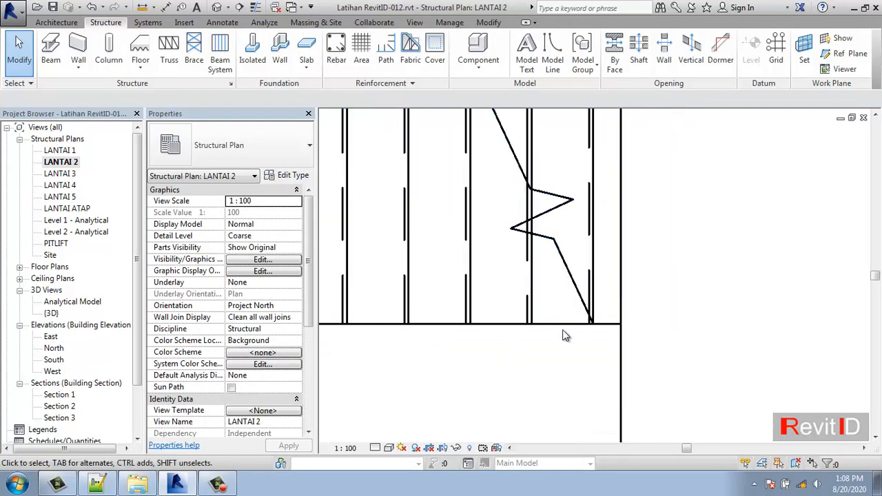
left_click(565, 330)
scroll(602, 287, "down", 3)
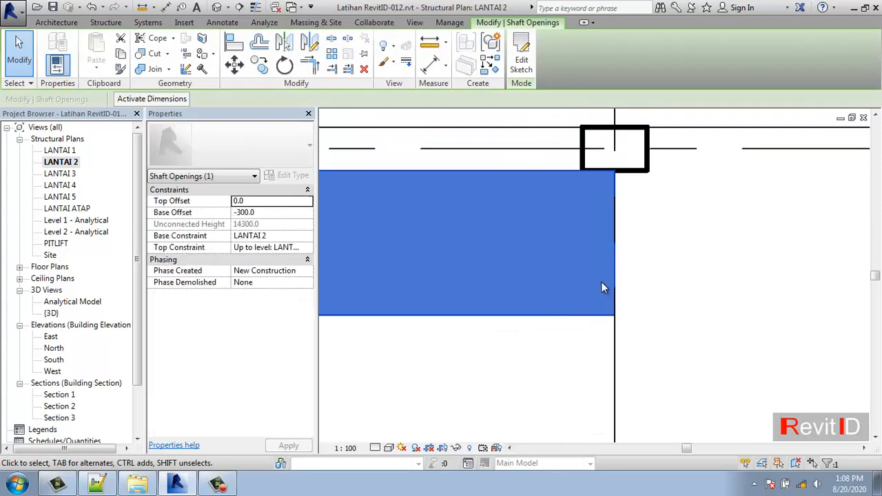
key("Escape")
left_click(181, 9)
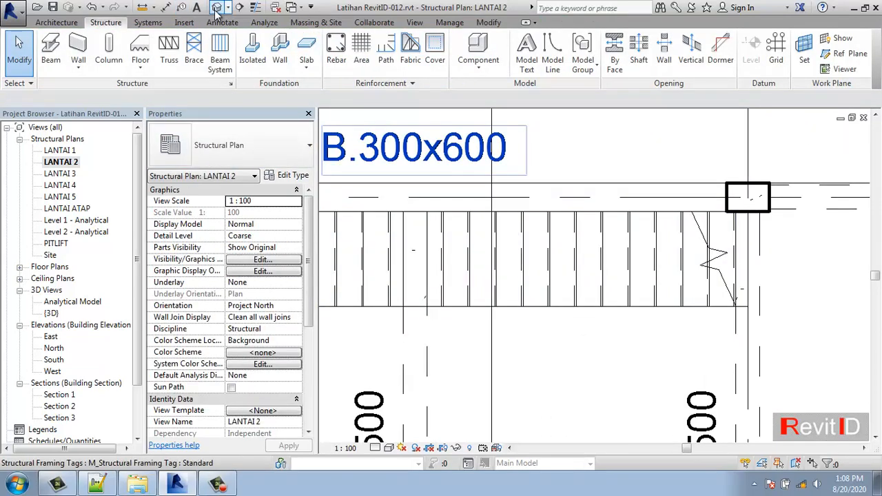
scroll(610, 248, "down", 4)
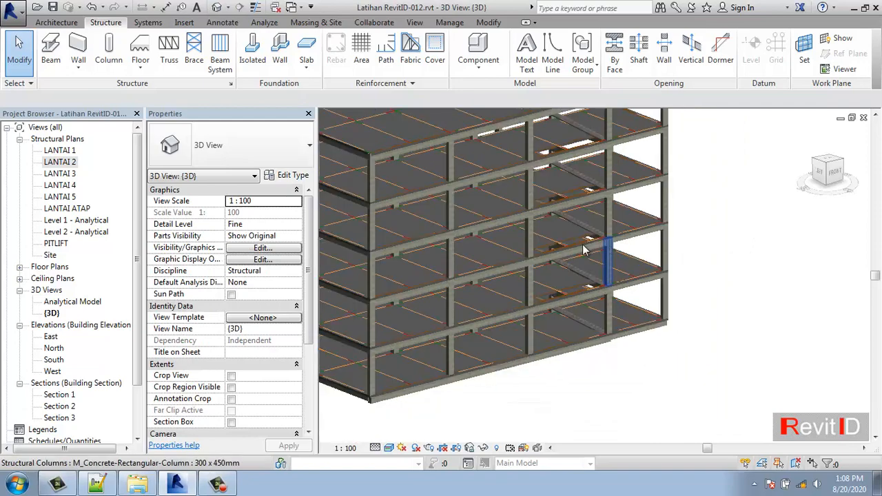
middle_click_drag(636, 230, 608, 205, "shift")
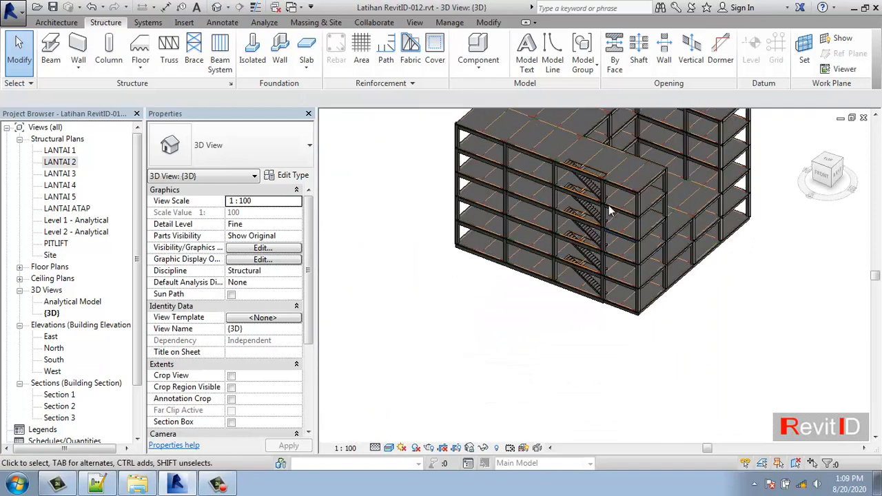
scroll(608, 205, "down", 2)
scroll(580, 186, "up", 6)
scroll(580, 193, "down", 2)
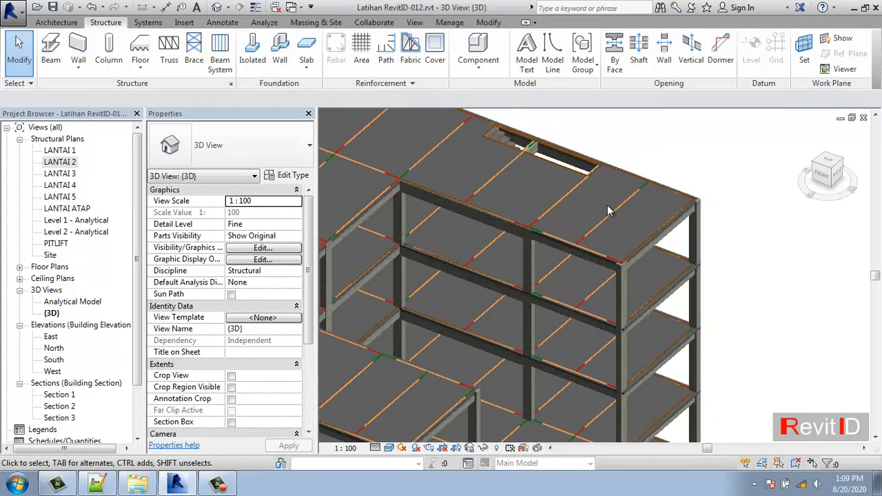
middle_click_drag(633, 229, 646, 215, "shift")
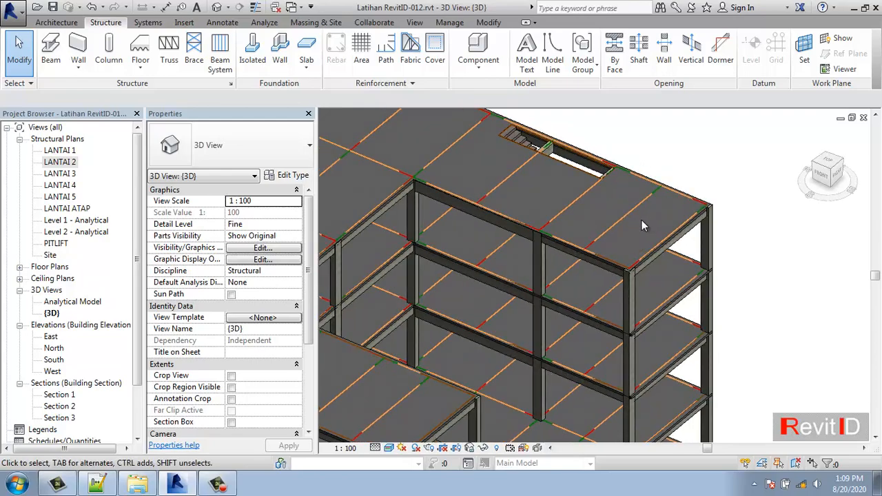
scroll(588, 172, "up", 5)
scroll(614, 177, "down", 6)
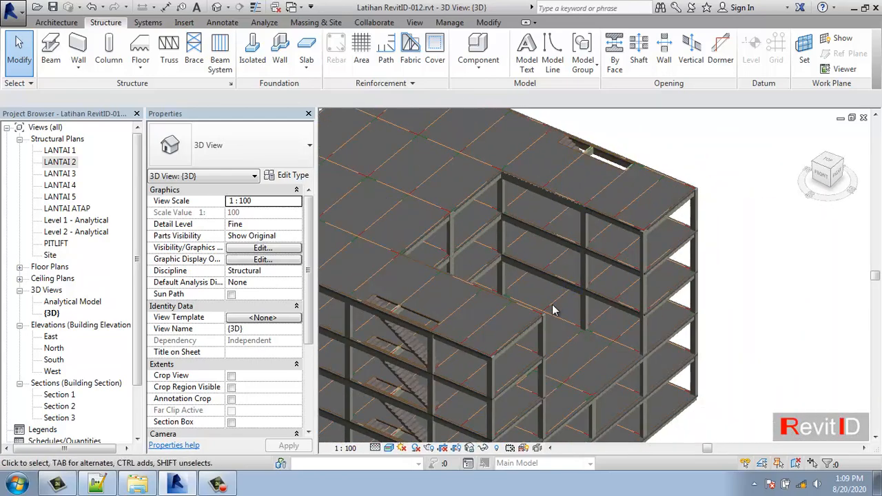
scroll(524, 285, "up", 5)
scroll(496, 263, "down", 3)
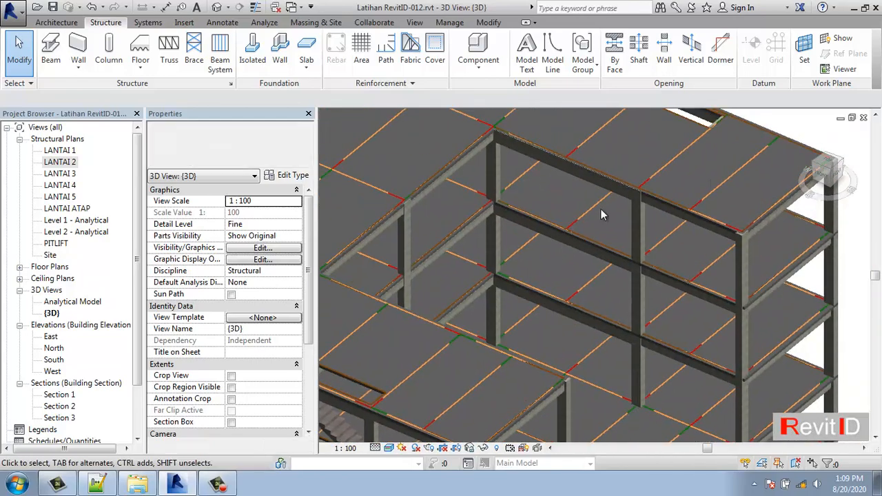
scroll(601, 209, "down", 2)
scroll(451, 143, "up", 7)
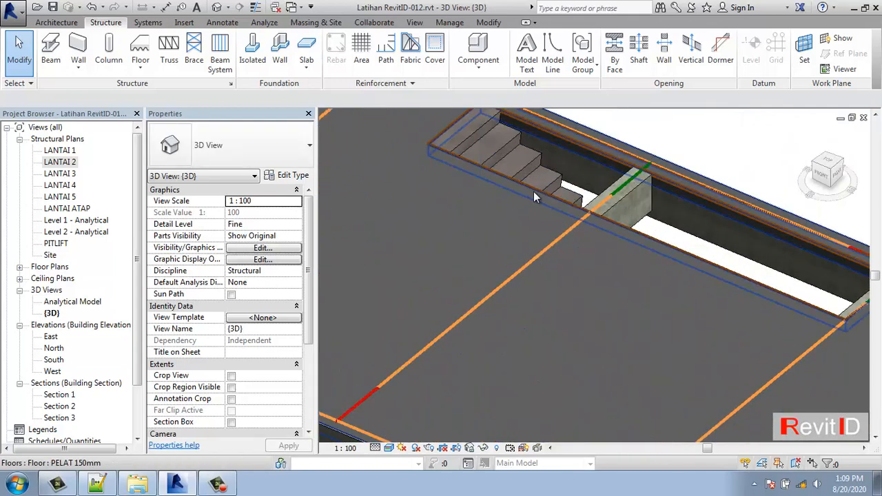
middle_click_drag(571, 288, 384, 263)
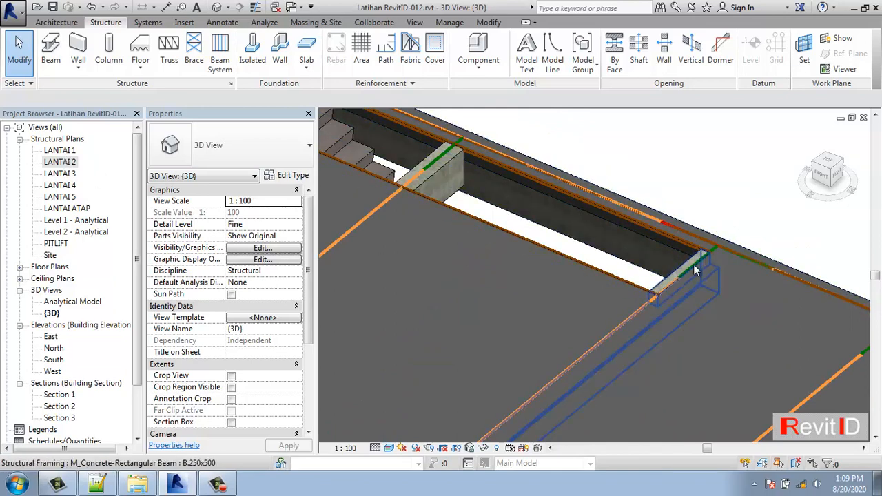
Return to the LANTAI 2 plan and open the boundary sketch of the north stair's shaft opening for editing
double_click(69, 164)
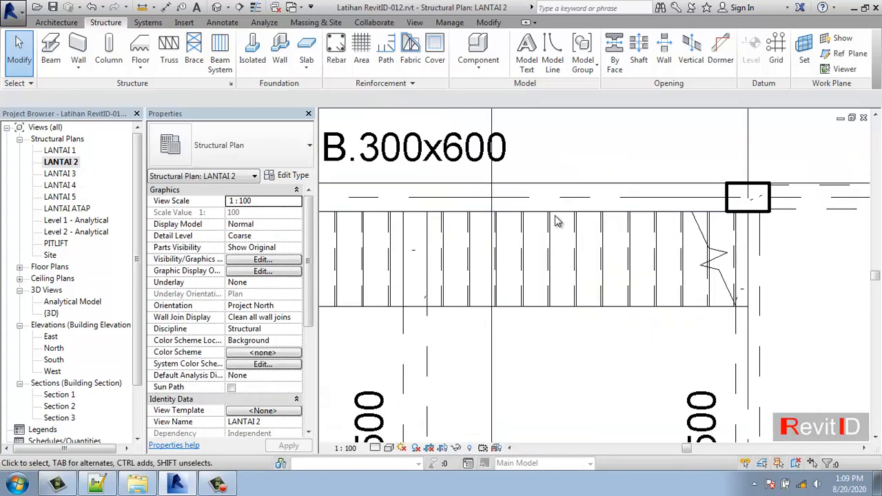
scroll(610, 291, "down", 2)
scroll(655, 301, "up", 2)
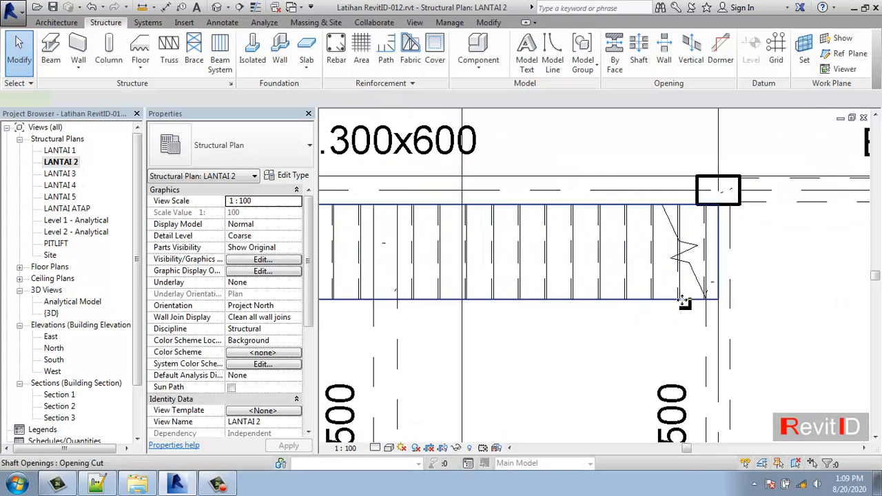
left_click(684, 301)
left_click(521, 55)
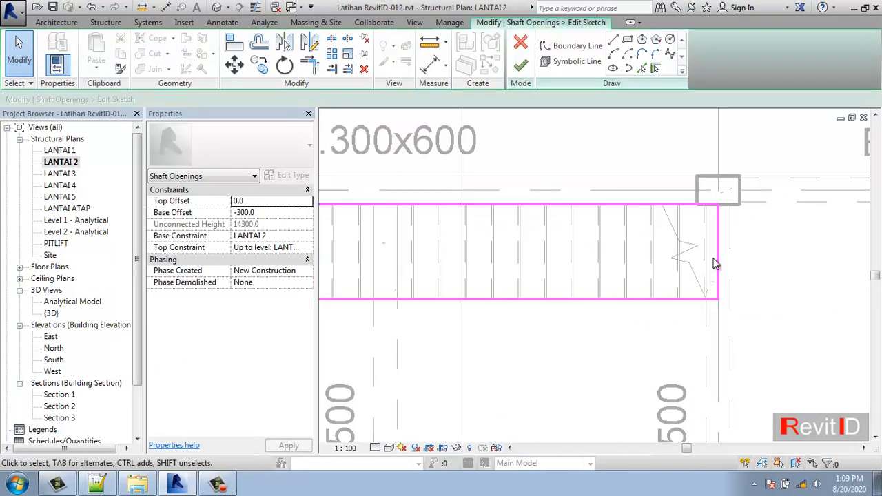
scroll(711, 291, "up", 2)
scroll(710, 292, "down", 1)
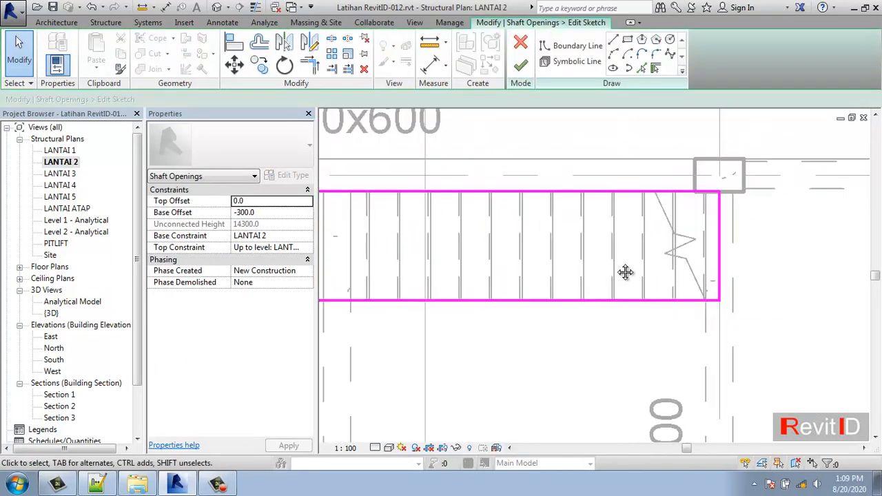
Delete the east boundary line of the shaft sketch, which lies on grid 4
middle_click_drag(625, 272, 823, 281)
mouse_move(409, 257)
middle_mouse_down()
mouse_move(615, 266)
mouse_move(436, 265)
middle_mouse_up()
left_click(525, 209)
middle_click_drag(813, 296, 441, 264)
key("Escape")
scroll(531, 262, "up", 1)
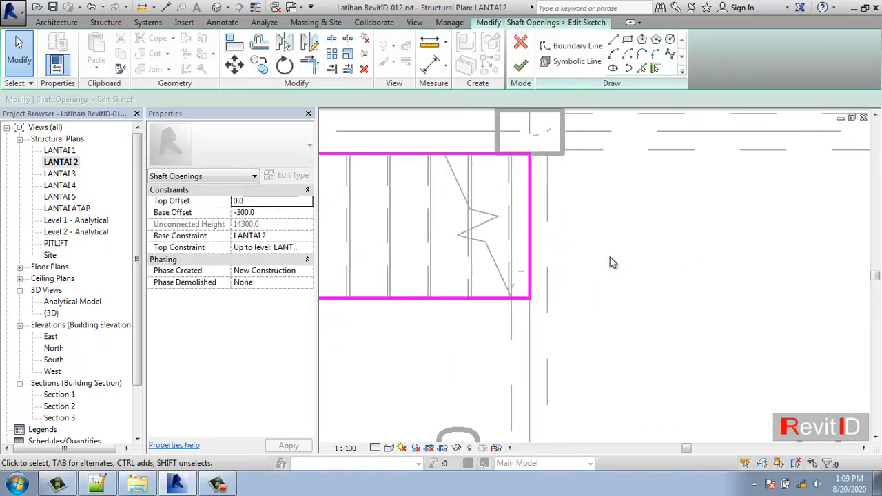
middle_click_drag(610, 262, 645, 262)
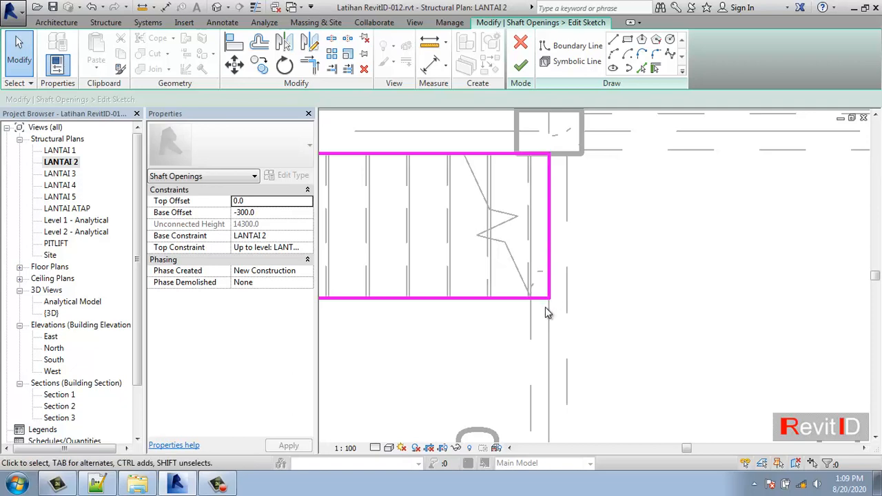
left_click(546, 239)
key("Delete")
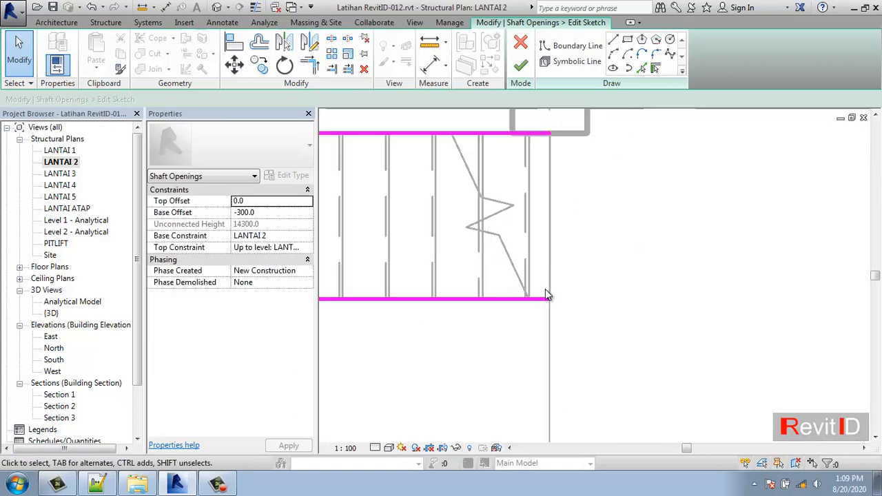
Draw a new east boundary line along the beam's near face, between the two long boundary lines of the shaft sketch
middle_click_drag(544, 295, 543, 305)
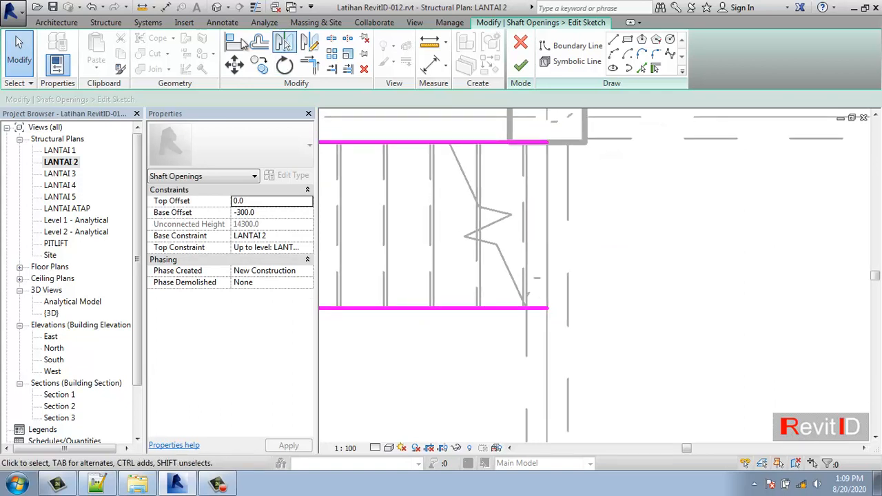
left_click(613, 40)
left_click(527, 142)
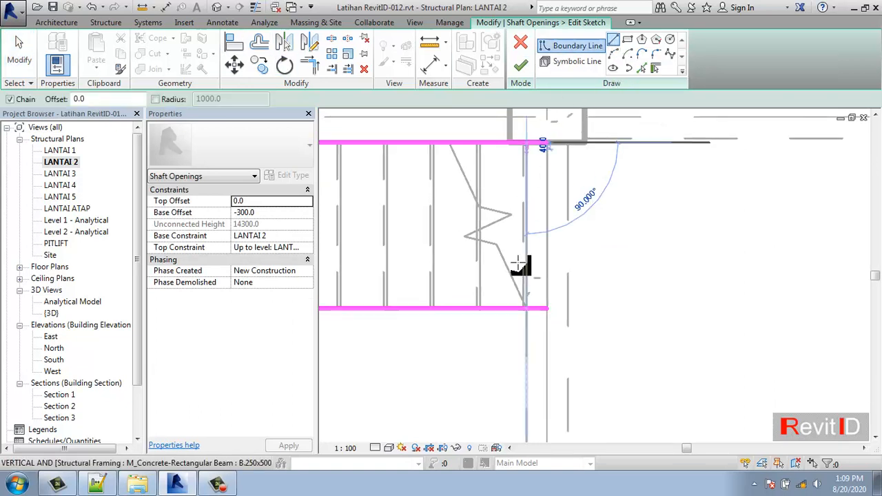
left_click(527, 308)
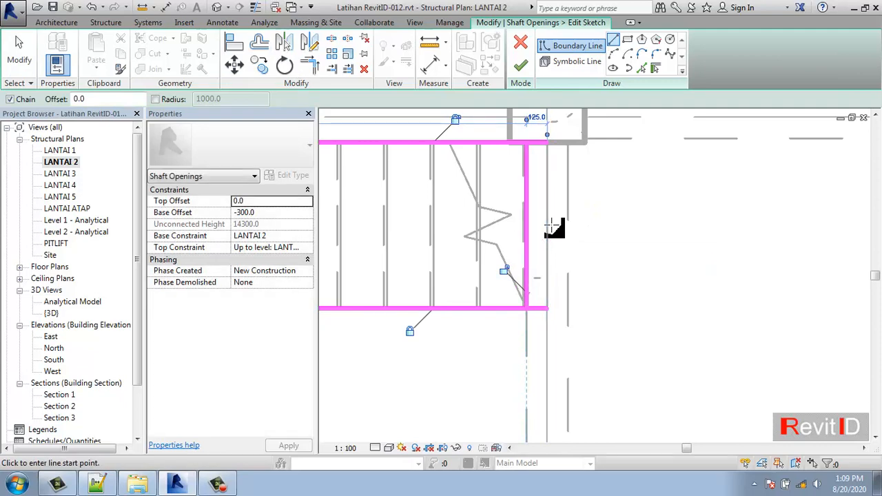
Trim both long boundary lines to the new east line at its corners and finish the shaft opening sketch
key("t")
key("r")
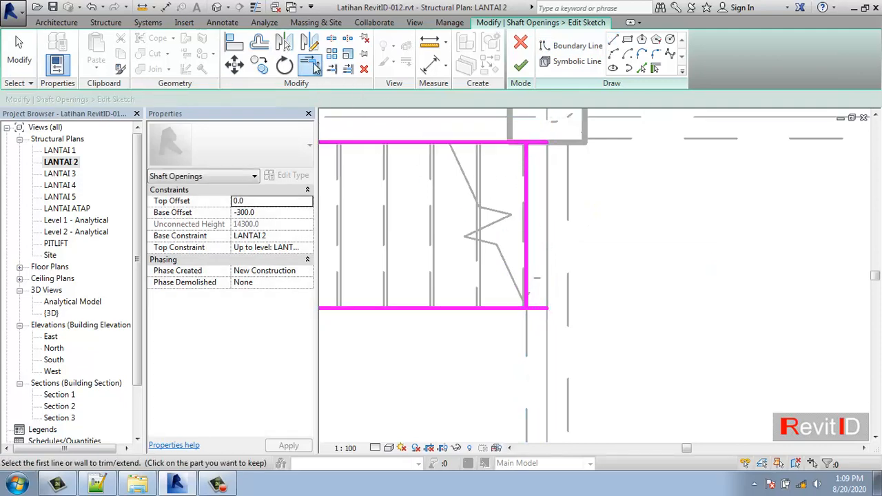
left_click(502, 147)
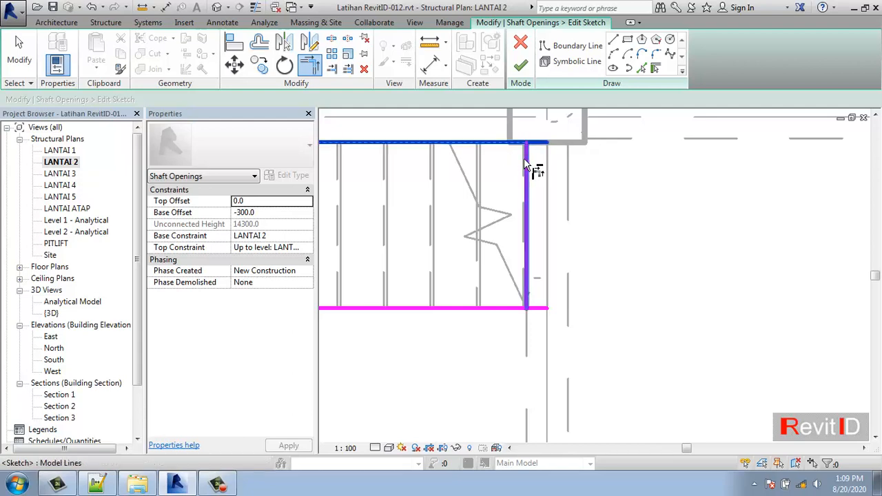
left_click(525, 167)
left_click(526, 221)
left_click(511, 309)
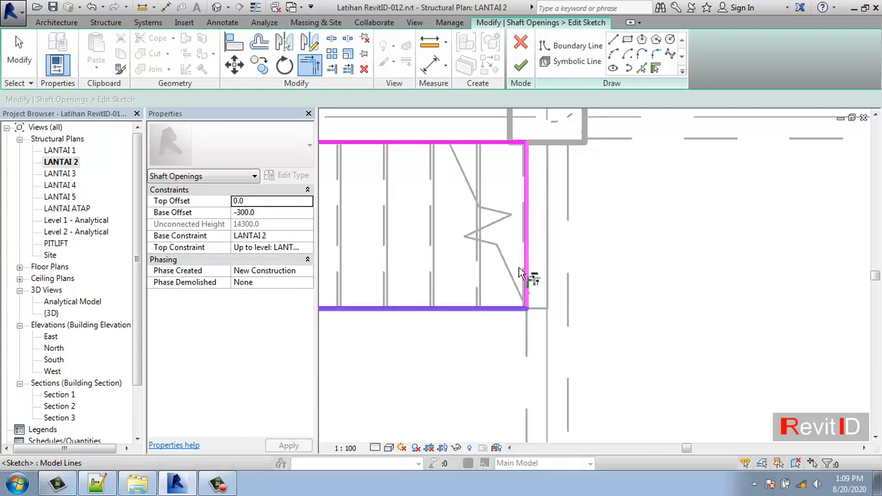
key("Escape")
key("Escape")
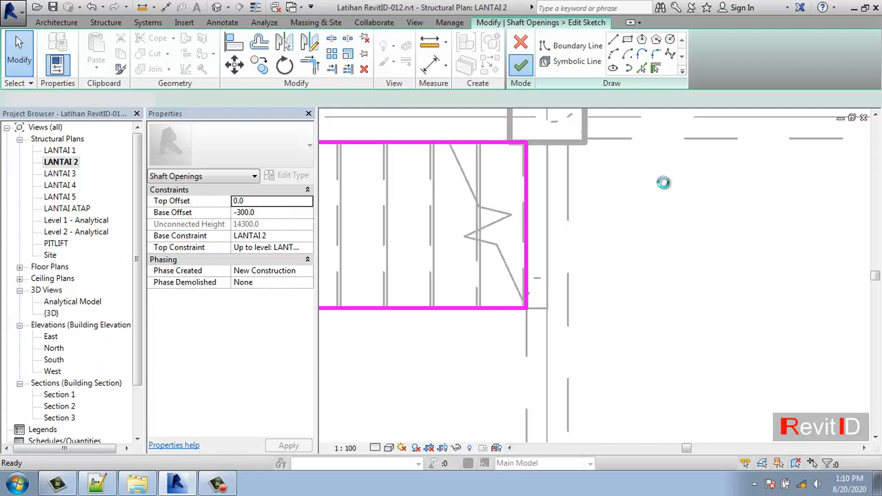
left_click(666, 188)
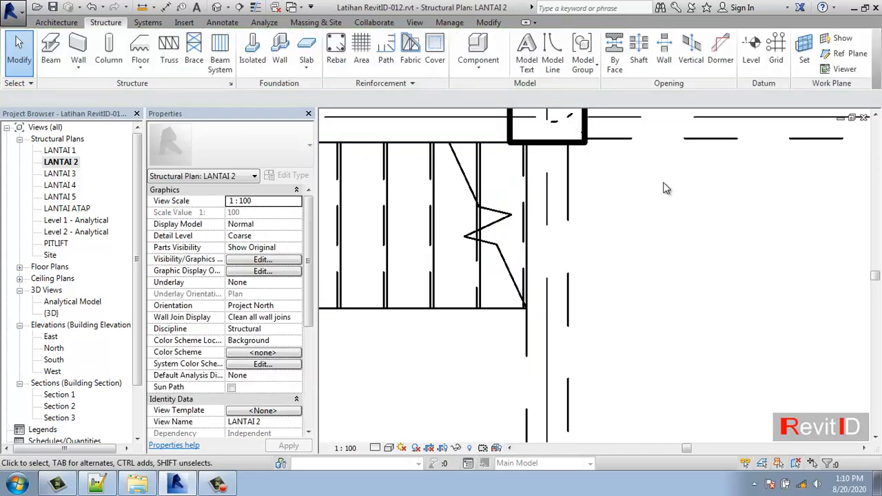
Inspect the edited north shaft opening and the stairs of the whole building in the 3D view
left_click(237, 7)
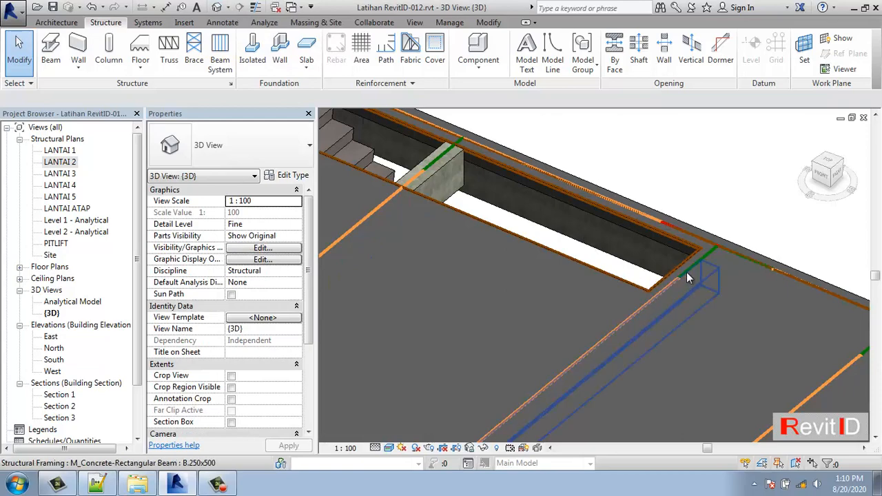
scroll(686, 272, "down", 3)
scroll(637, 272, "down", 3)
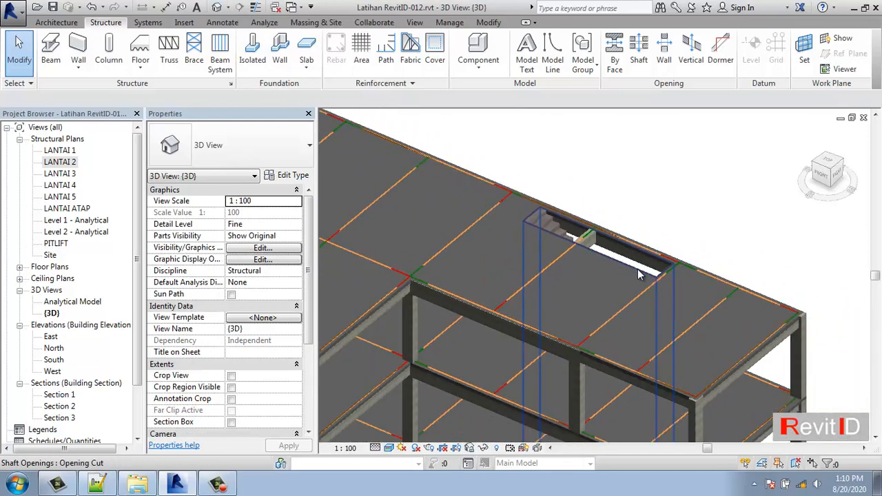
scroll(640, 273, "up", 2)
scroll(644, 276, "down", 5)
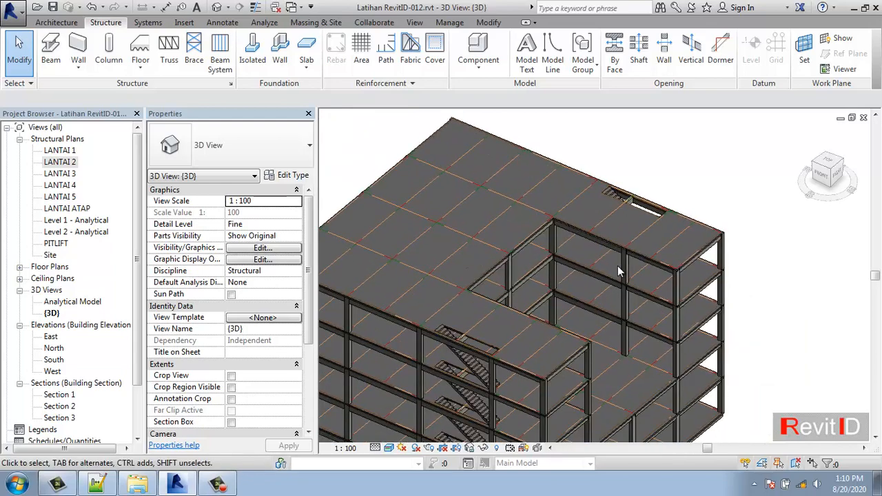
middle_click_drag(547, 307, 629, 186)
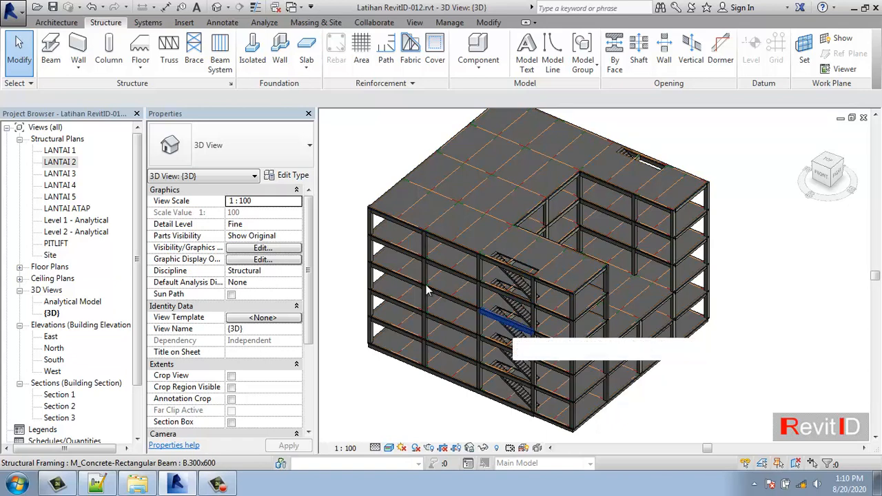
Open the LANTAI 1 structural plan at the building's southwest corner and start creating a new stair
double_click(61, 151)
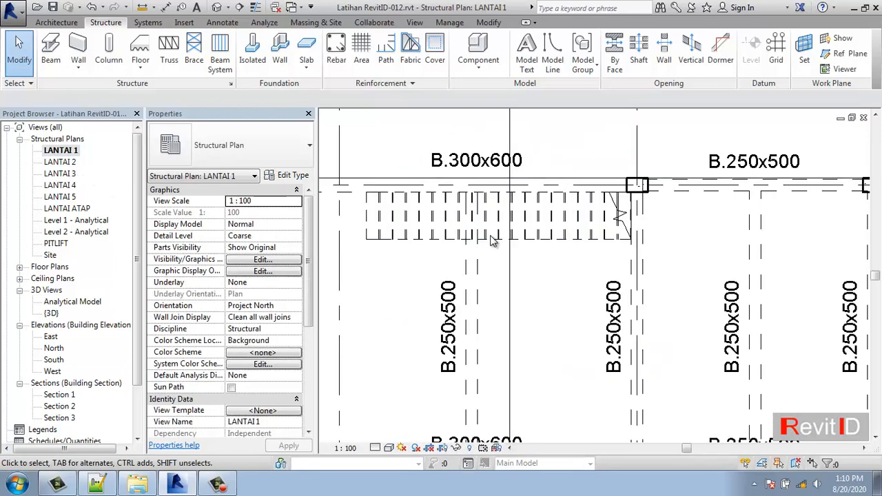
scroll(492, 241, "down", 5)
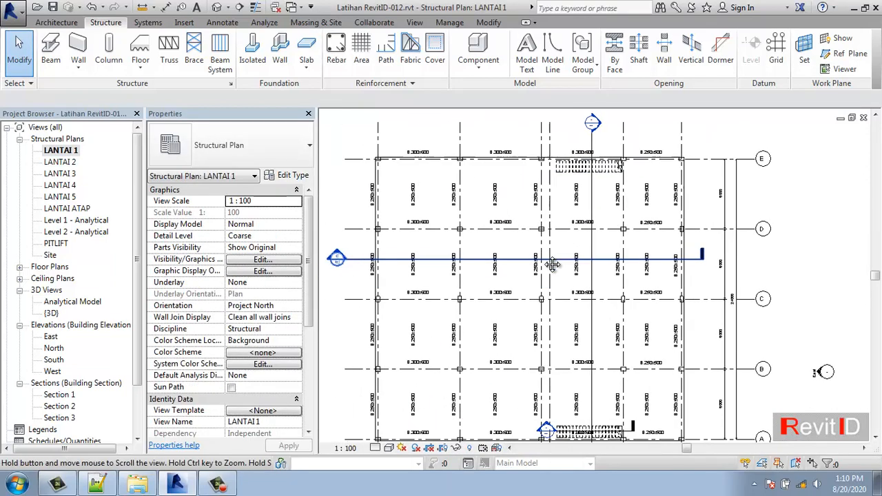
scroll(422, 425, "up", 3)
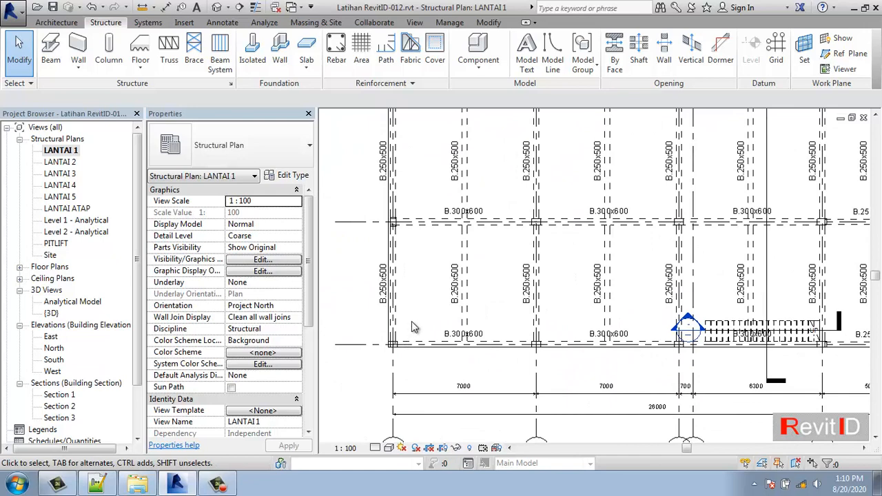
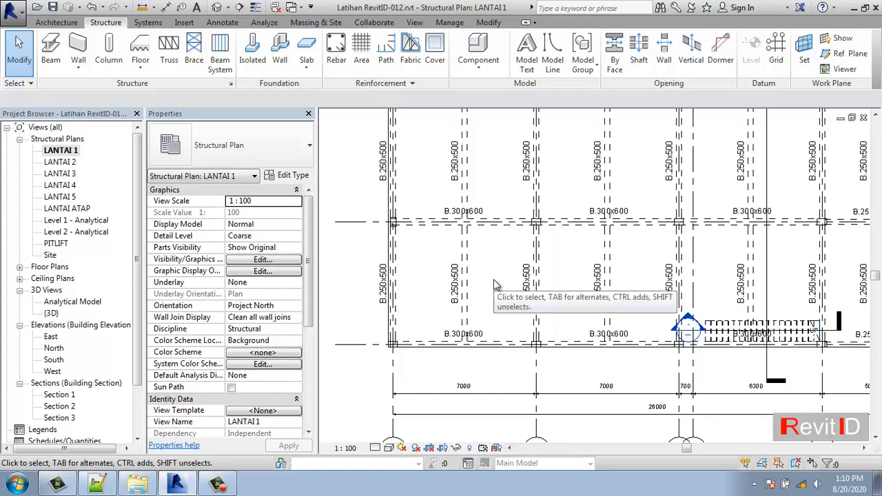
left_click(66, 23)
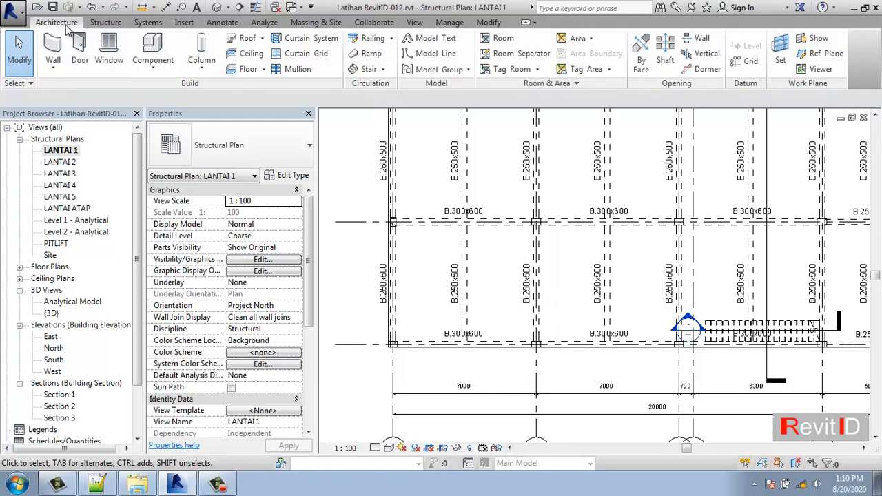
left_click(366, 68)
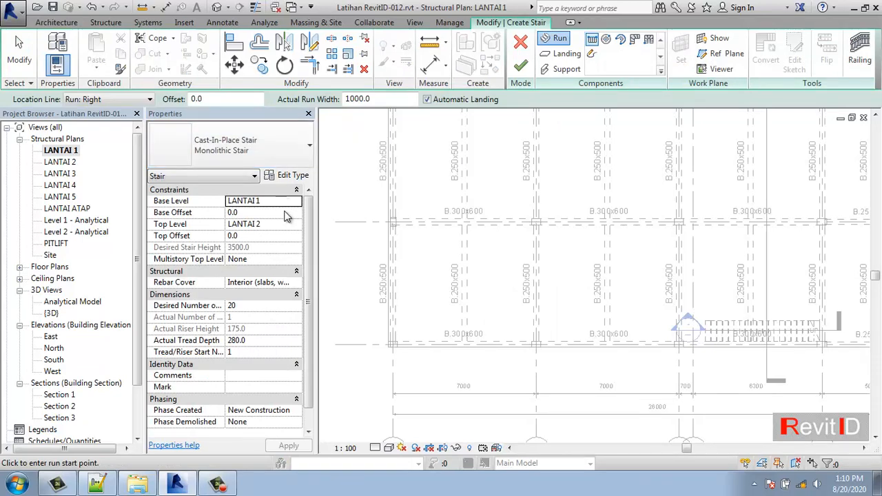
In the Monolithic Stair type properties, duplicate the run type as "0 mm Nosing" and assign it to the stair
left_click(292, 178)
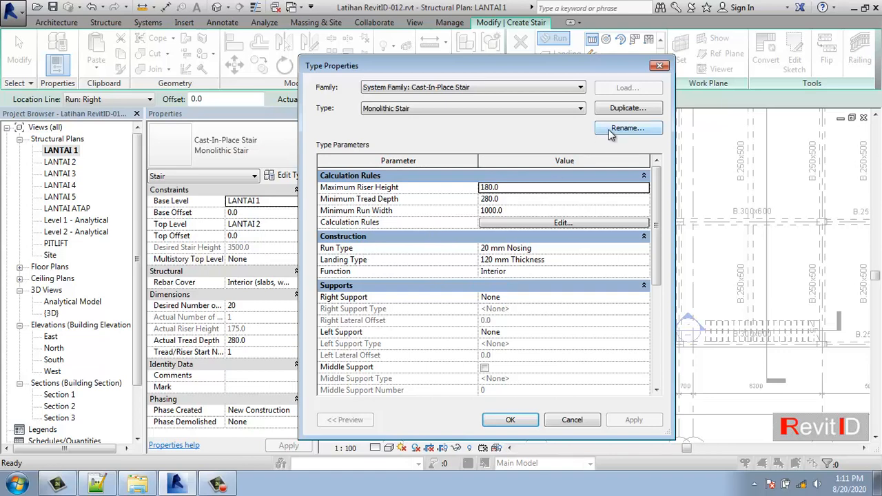
left_click(614, 111)
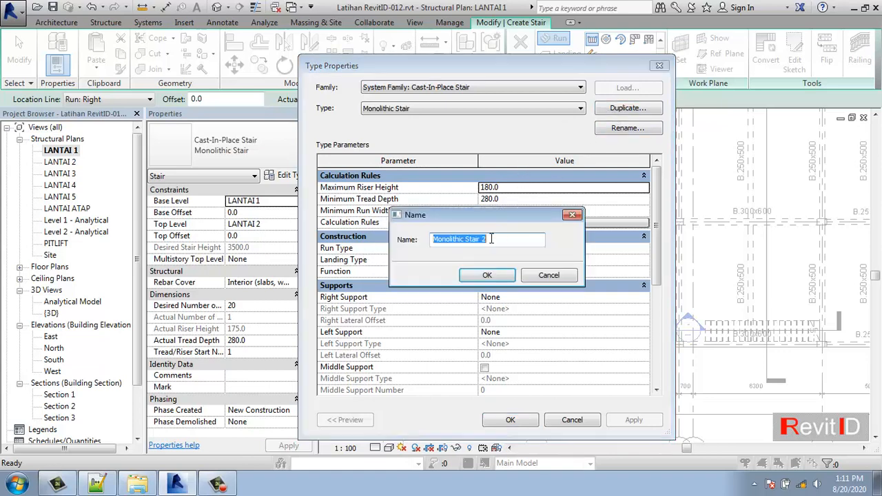
left_click(548, 275)
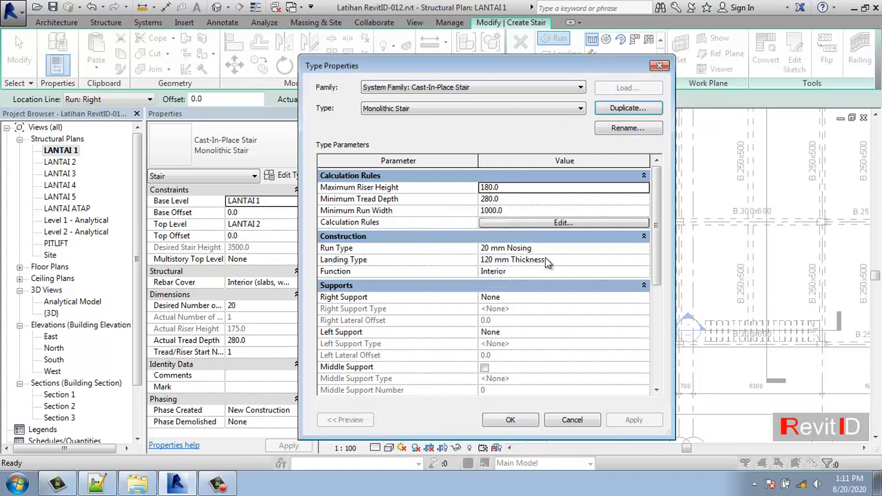
left_click(594, 251)
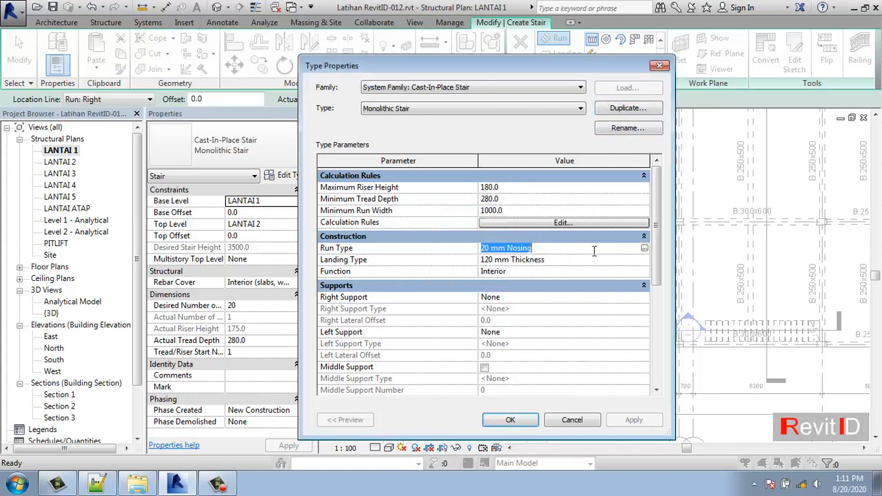
left_click(645, 249)
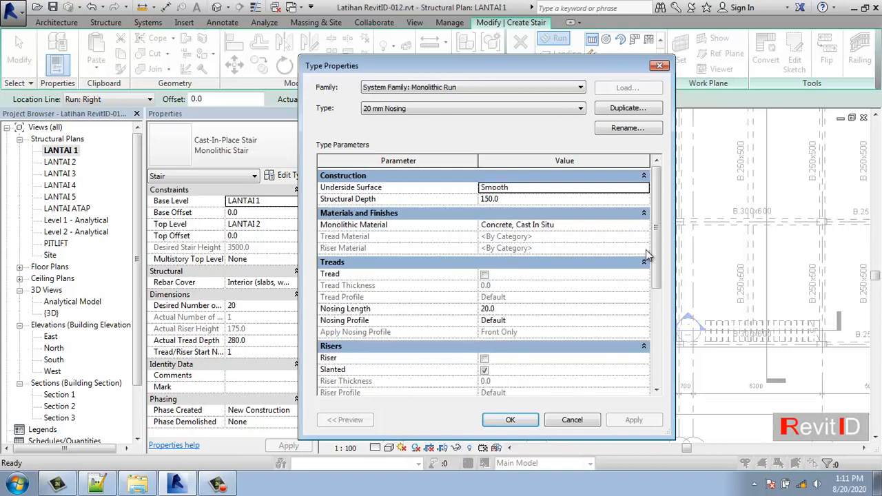
left_click(627, 108)
left_click(484, 239)
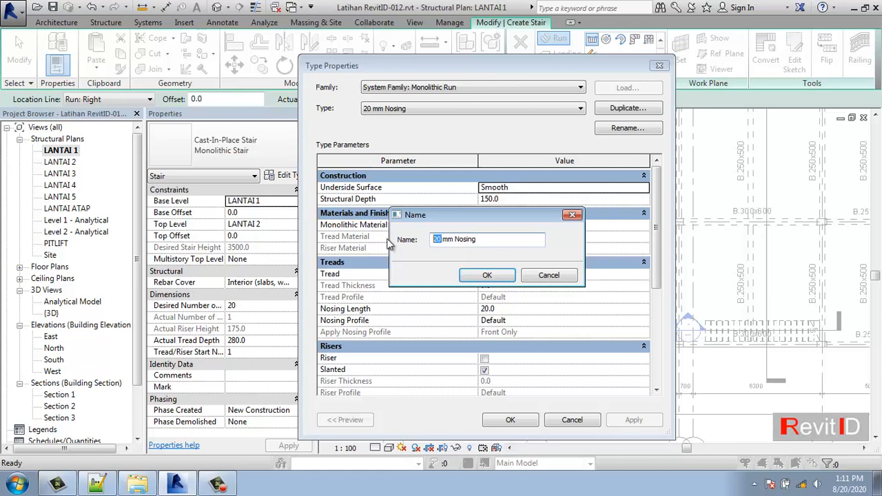
type("0")
left_click(501, 274)
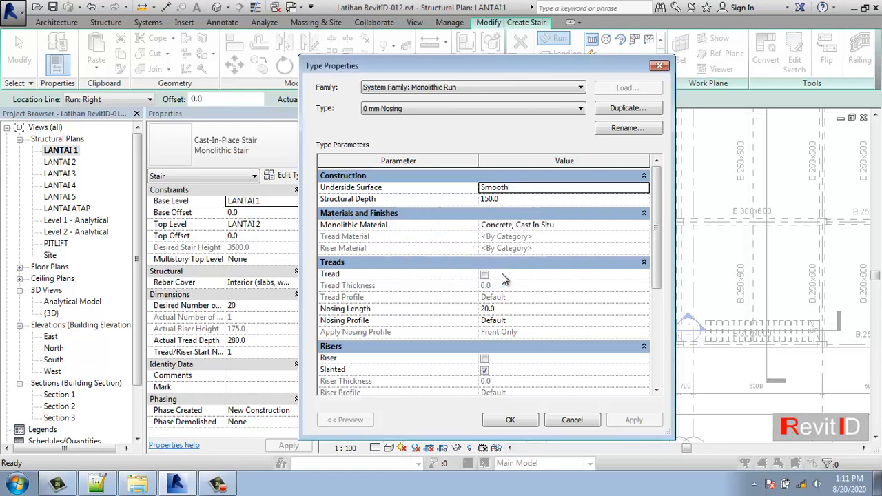
left_click(520, 421)
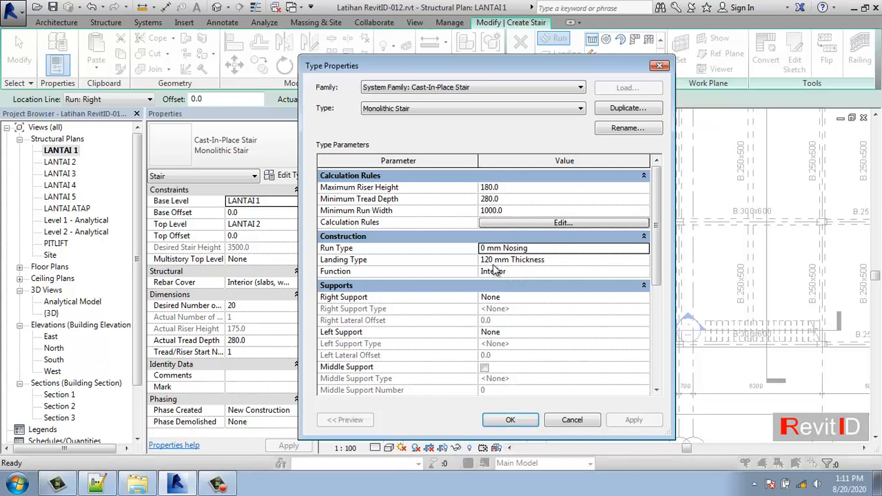
Duplicate the stair's landing type as "150 mm Thickness" and apply it to the Monolithic Stair type
left_click(645, 259)
left_click(645, 260)
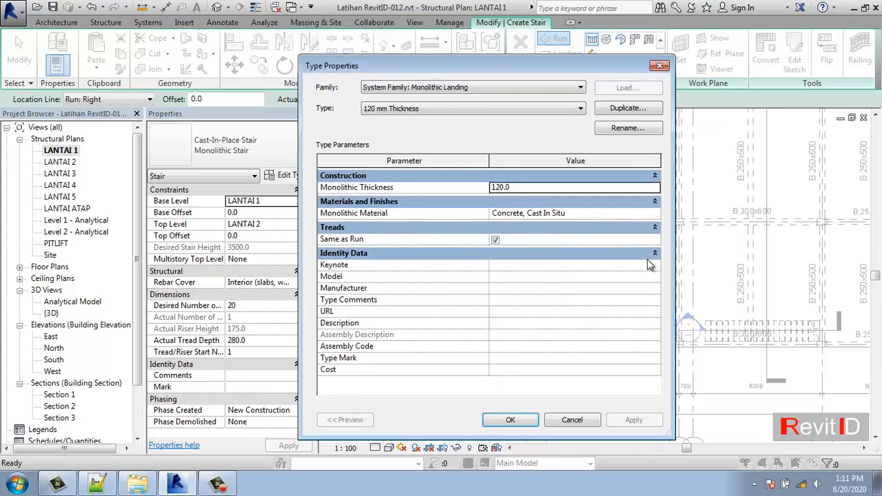
left_click(625, 108)
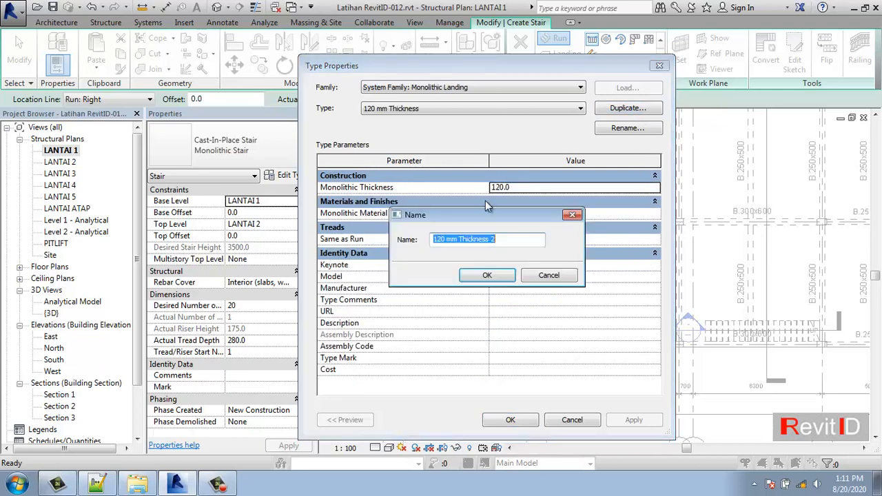
left_click(512, 239)
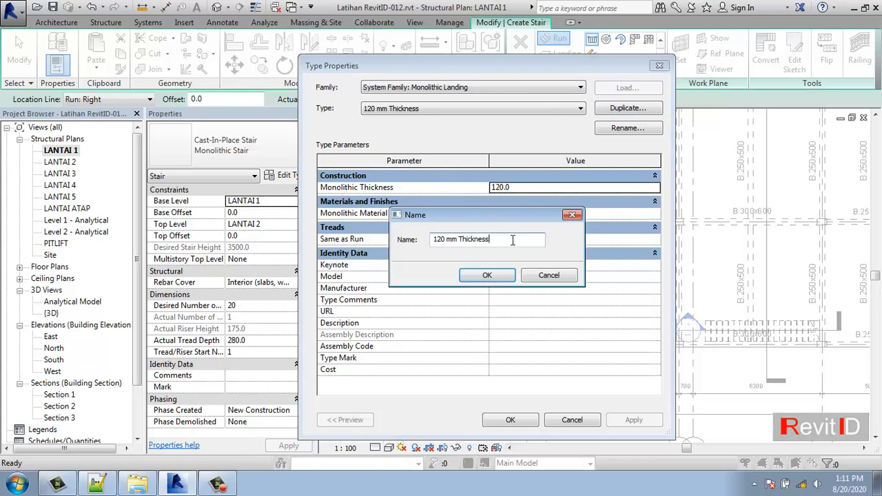
left_click(445, 239)
key("BackSpace")
type("5")
left_click(486, 275)
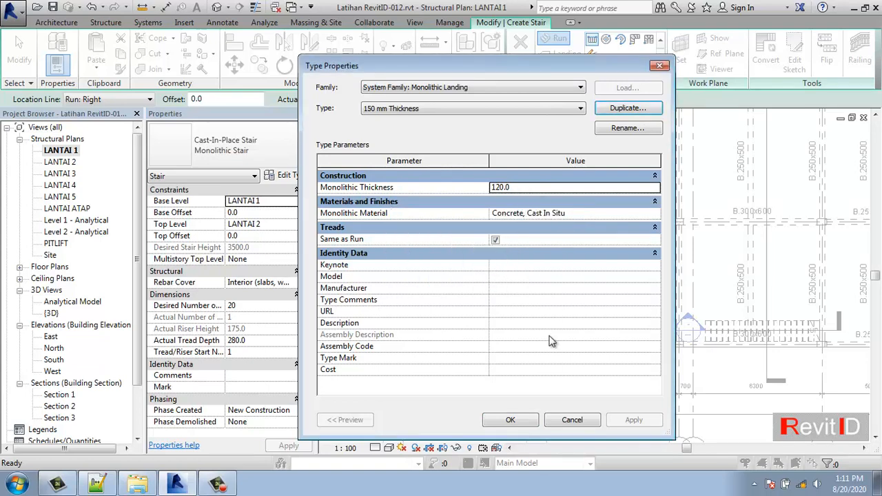
left_click(511, 420)
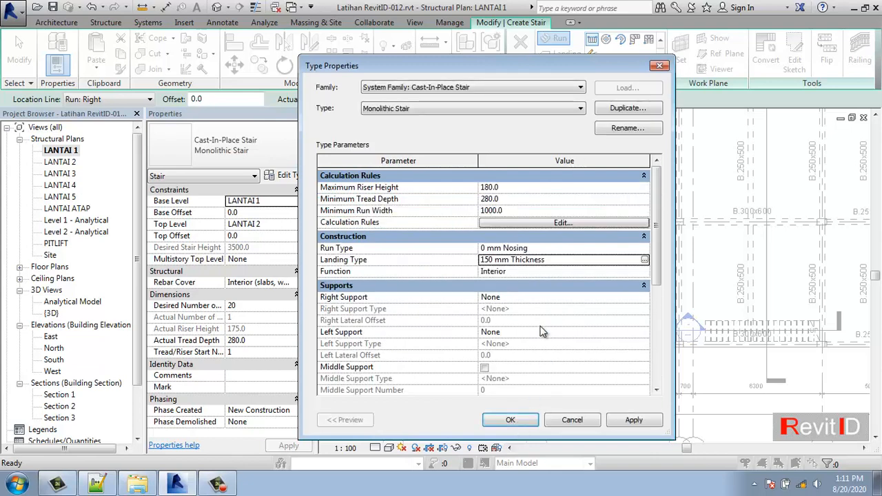
left_click(631, 420)
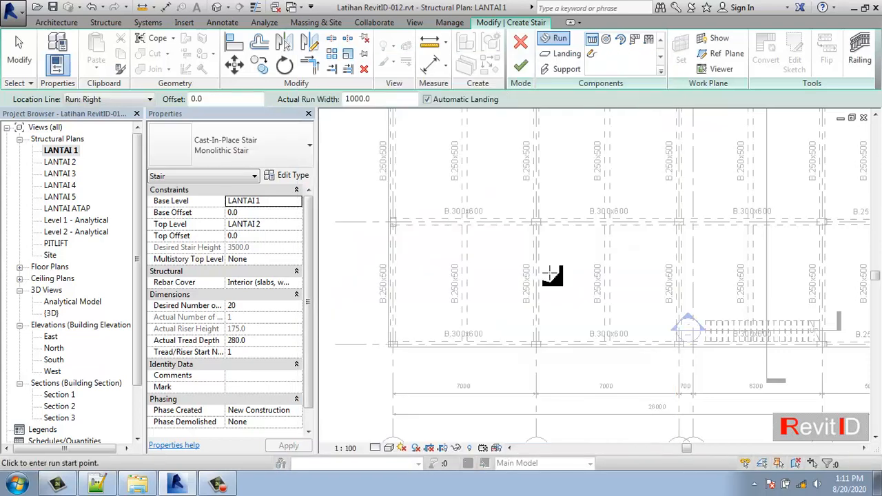
Set the new stair's actual tread depth to 300 mm
left_click(264, 341)
type("300")
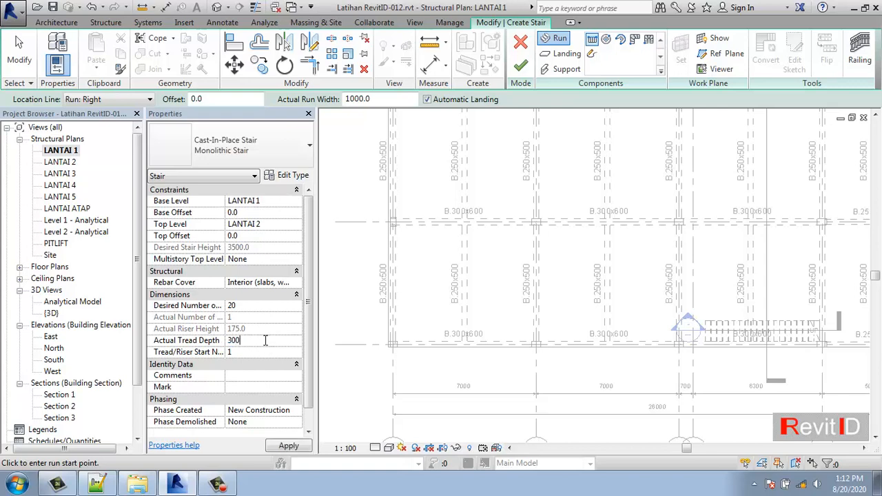
left_click(296, 446)
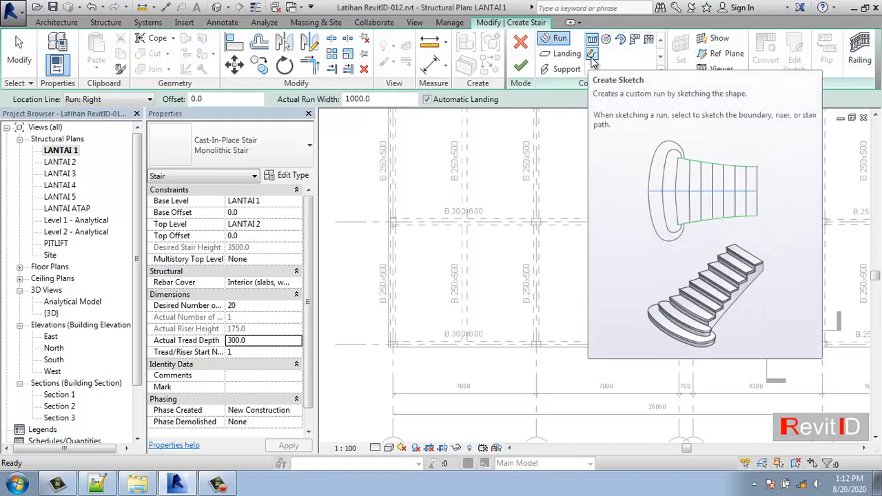
Start a sketched run and draw its L-shaped outer boundary along the inner faces of the west and south beams in the southwest corner bay
left_click(592, 55)
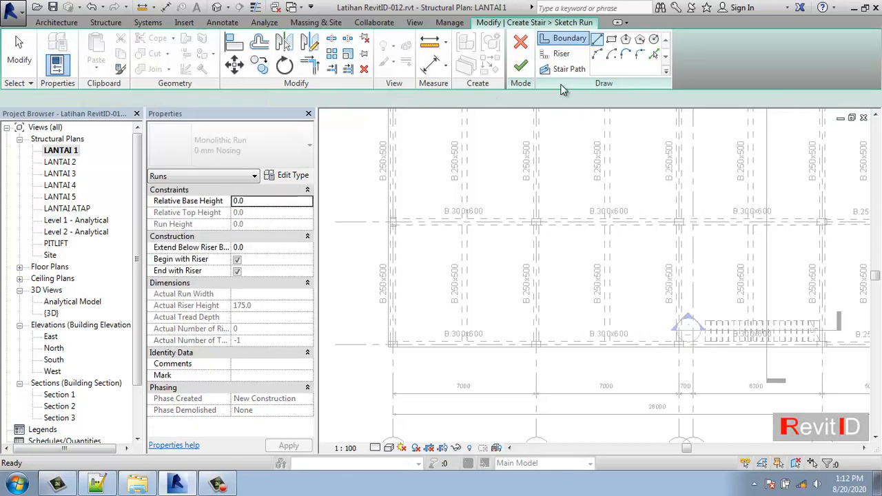
scroll(429, 349, "up", 5)
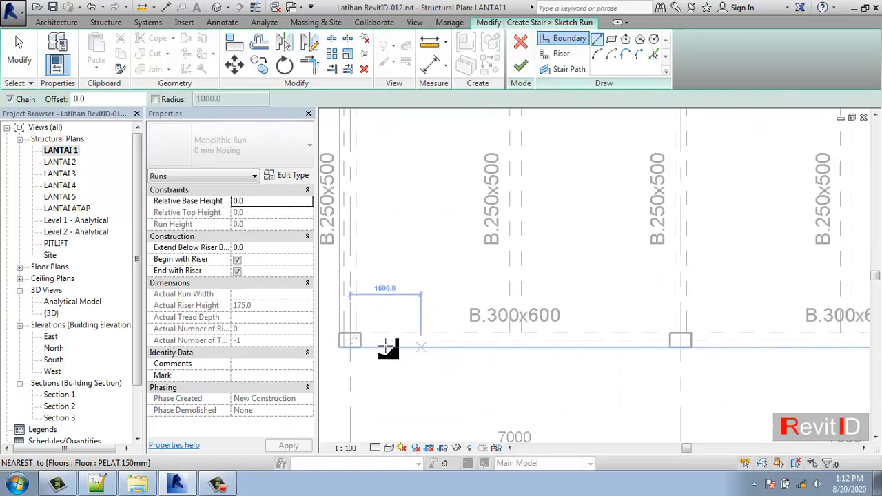
scroll(413, 303, "down", 1)
middle_click_drag(394, 200, 478, 230)
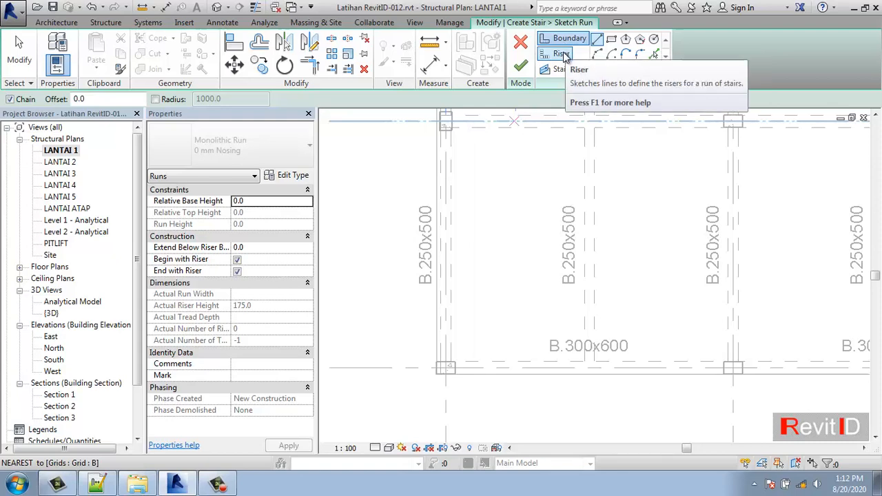
left_click(451, 168)
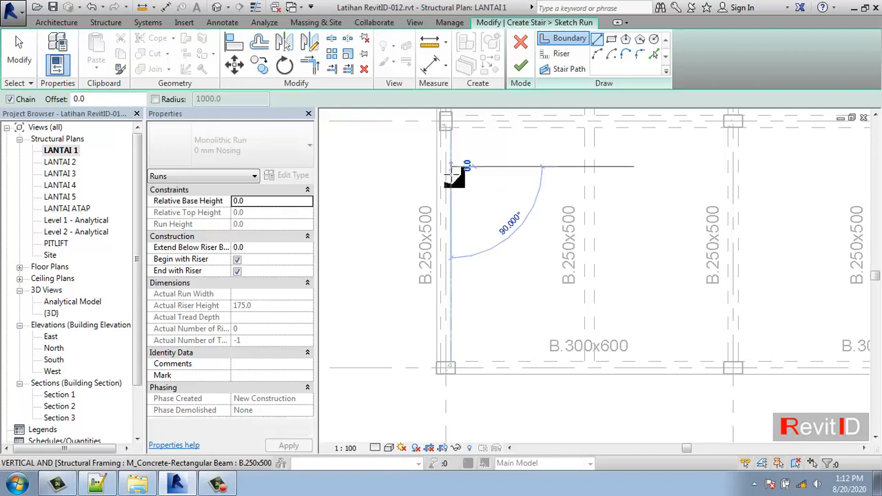
left_click(451, 361)
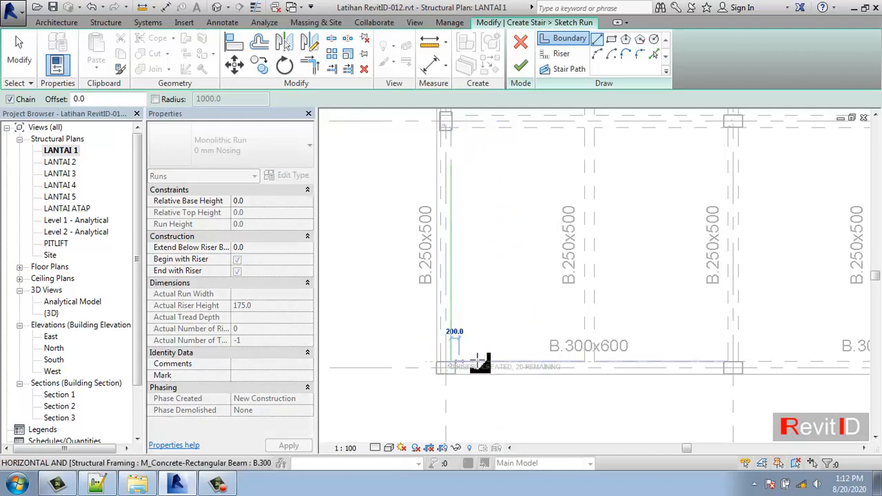
left_click(649, 362)
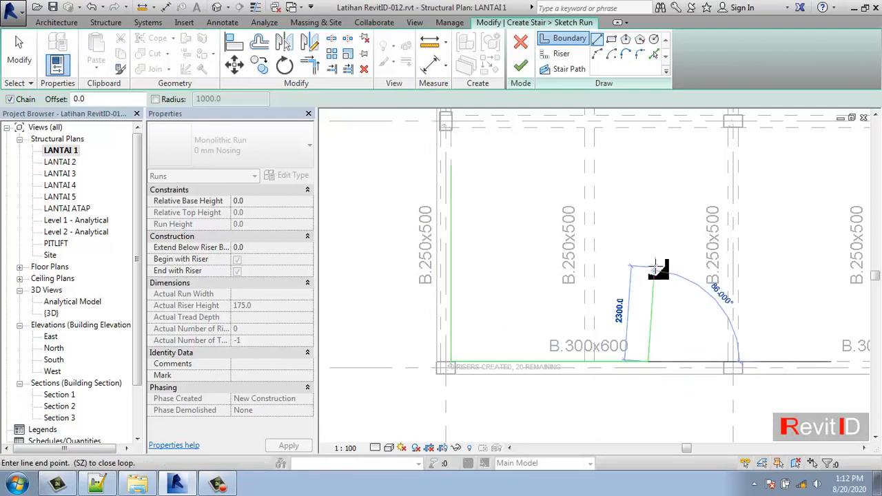
key("Escape")
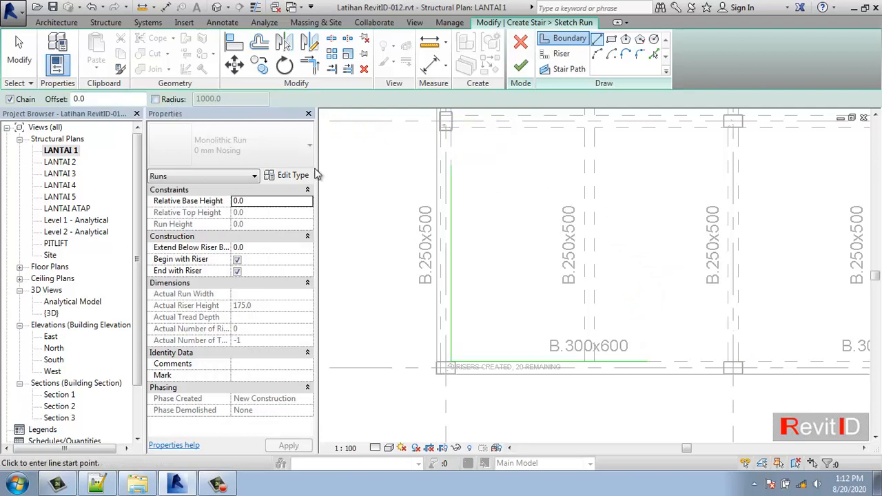
Draw the run's L-shaped inner boundary at a 1500 mm offset from the outer boundary along the west and south beams
left_click(100, 101)
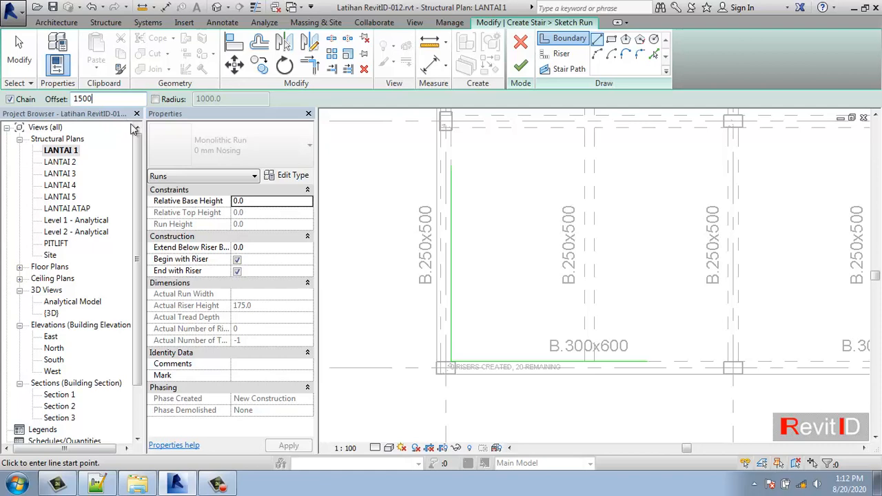
left_click(451, 167)
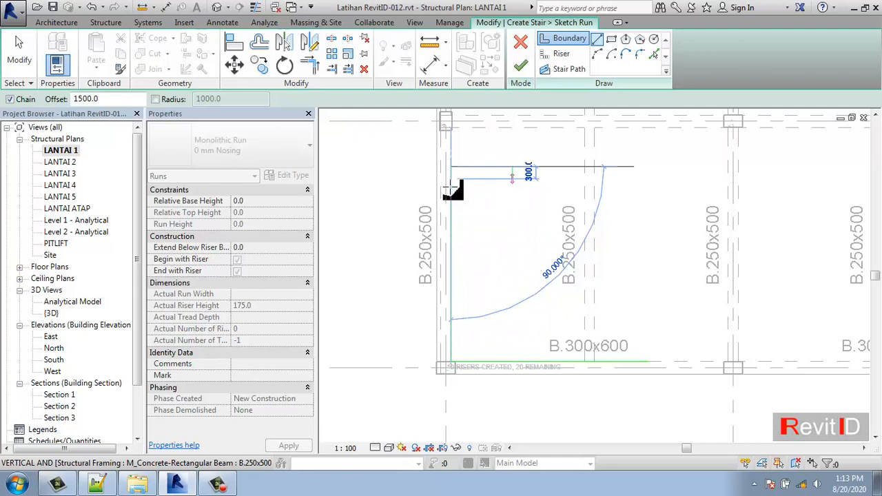
left_click(453, 364)
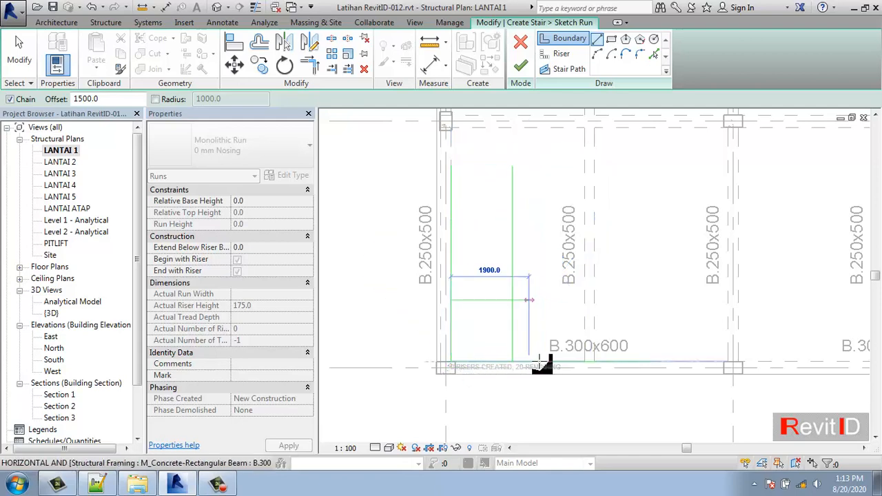
left_click(648, 362)
key("Escape")
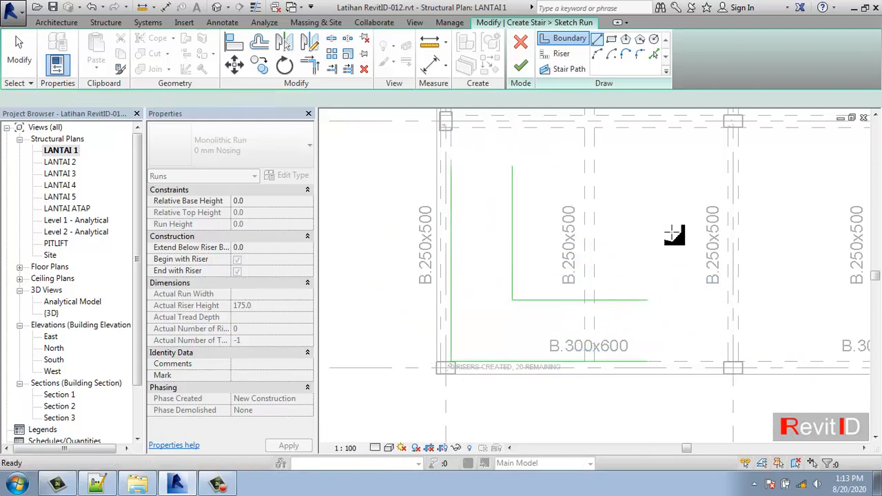
key("Escape")
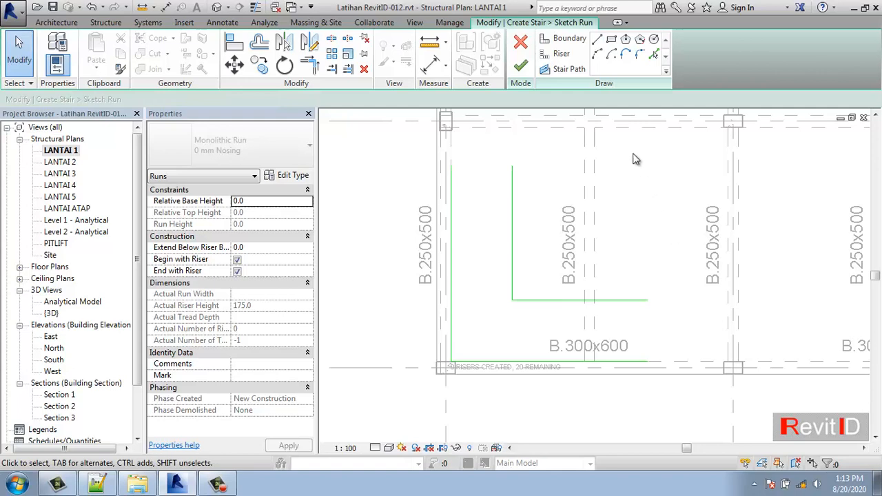
Sketch riser lines across both flights at the north and east edges of the square corner landing
left_click(559, 53)
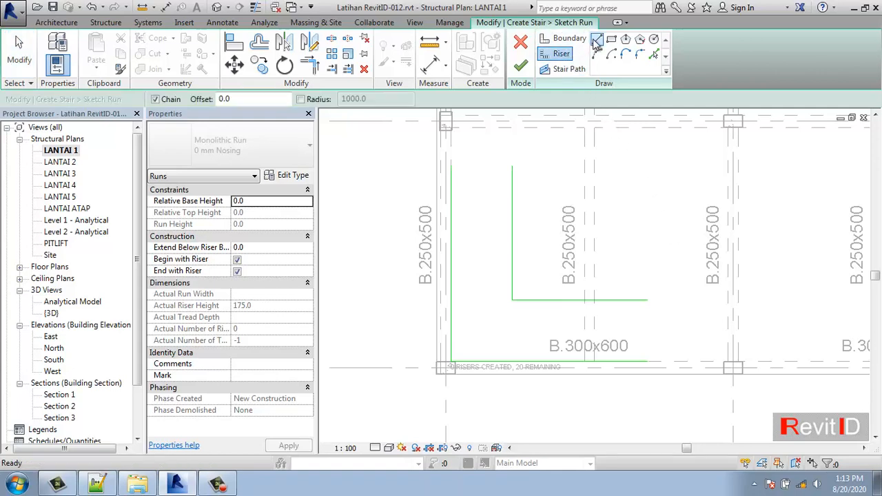
left_click(596, 40)
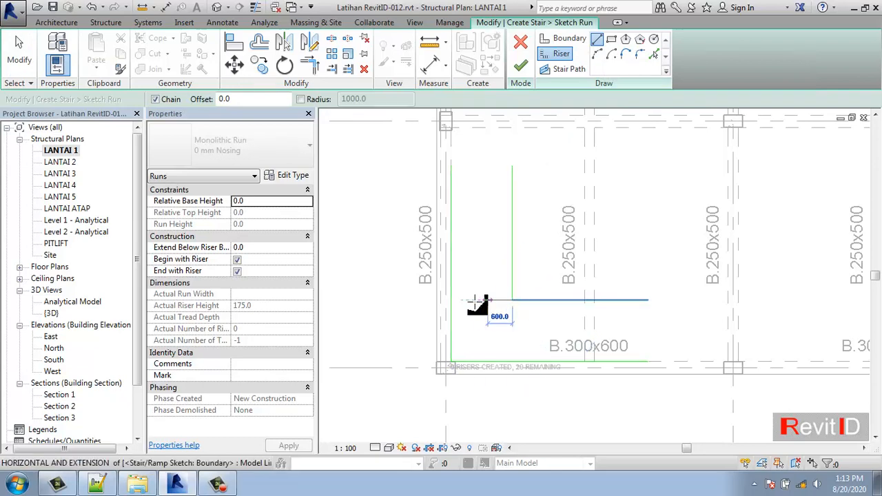
left_click(452, 300)
left_click(514, 300)
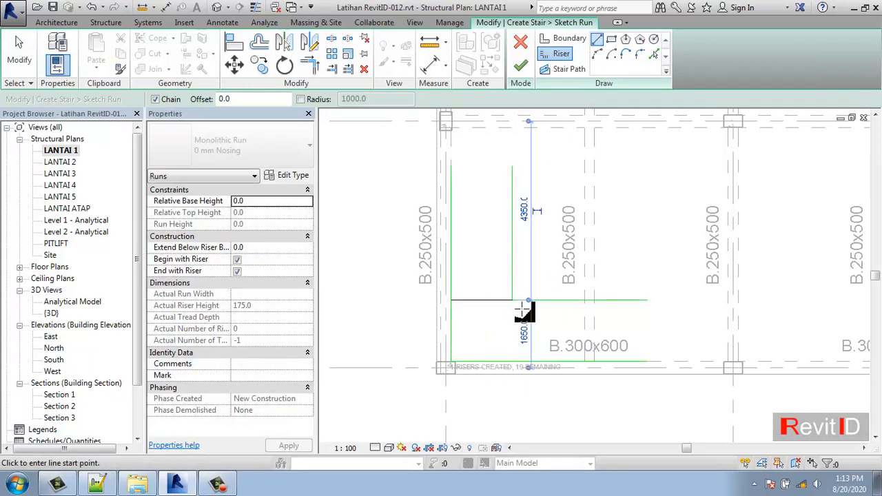
left_click(515, 301)
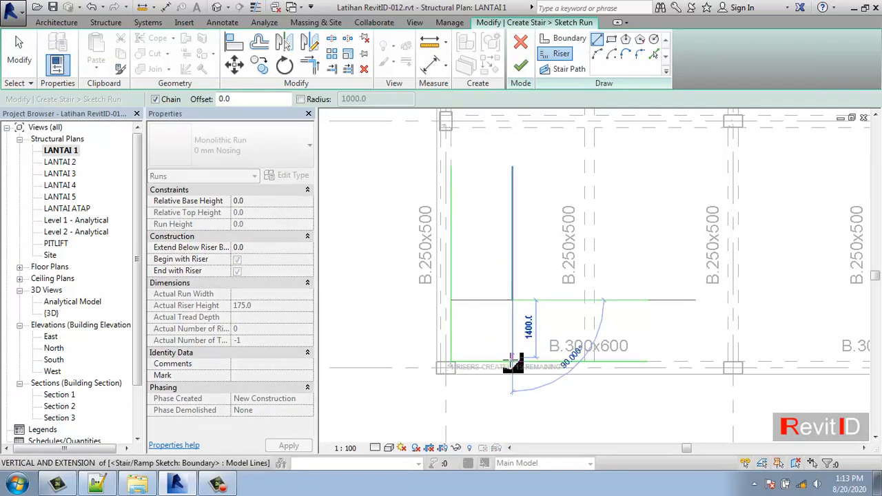
left_click(511, 361)
key("Escape")
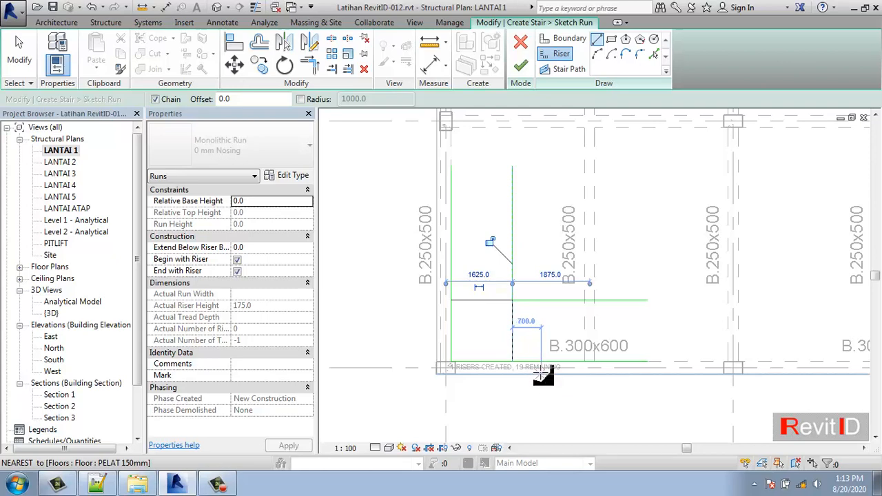
Add eight risers up the flight along the west beam by successively offsetting the landing's north riser by 300 mm
left_click(654, 55)
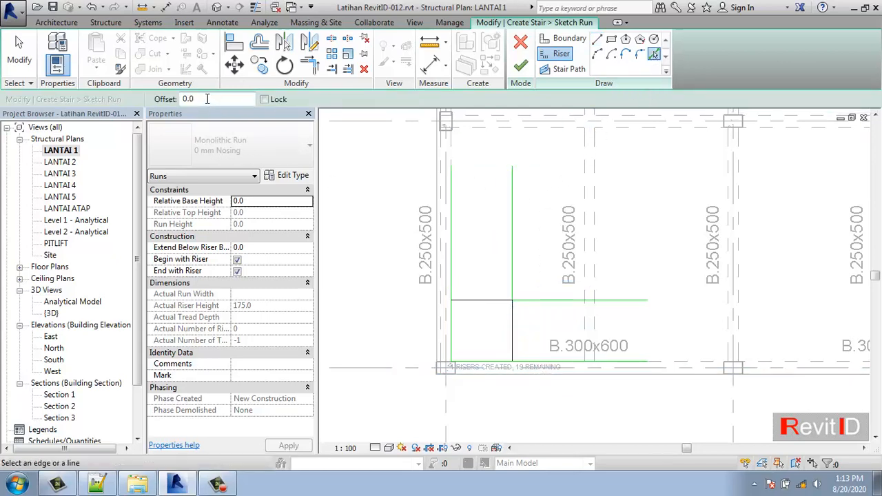
left_click_drag(207, 99, 160, 99)
left_click(487, 301)
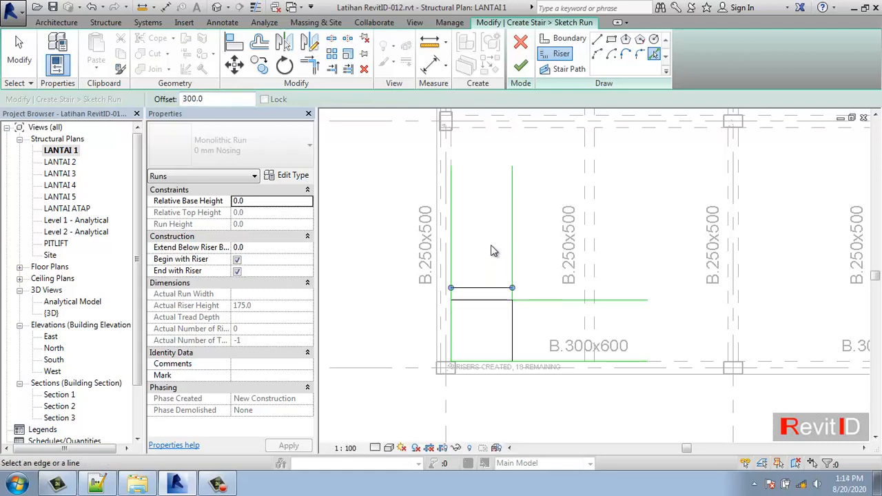
left_click(506, 288)
left_click(484, 277)
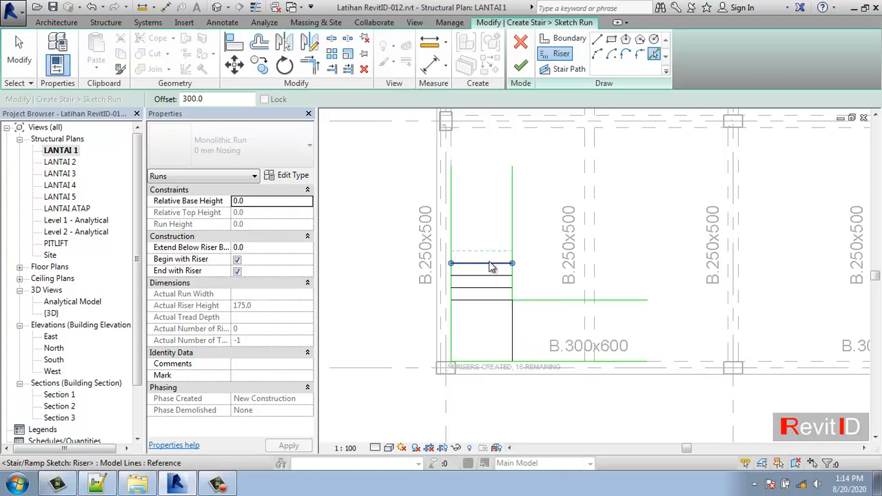
left_click(484, 262)
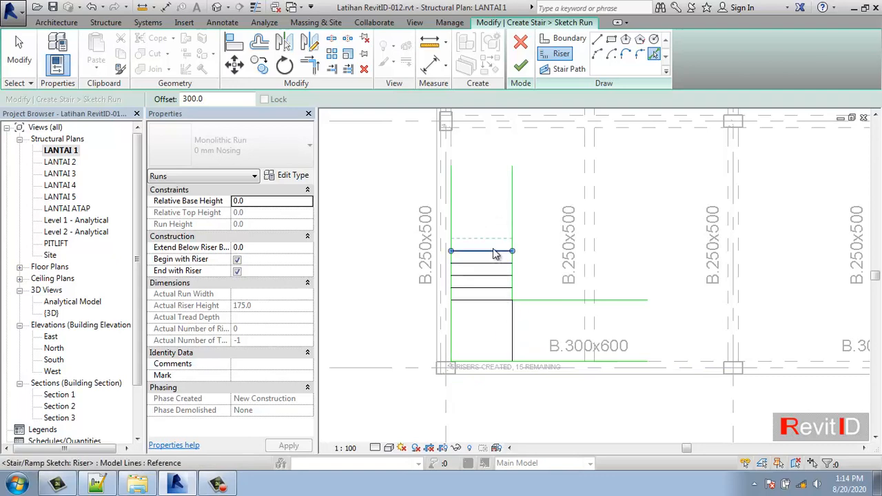
left_click(496, 250)
left_click(494, 239)
left_click(495, 227)
left_click(486, 215)
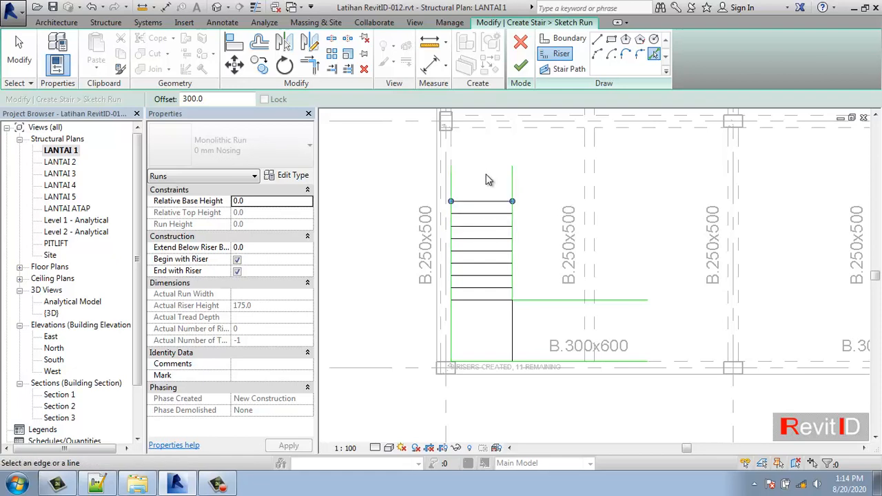
left_click(484, 211)
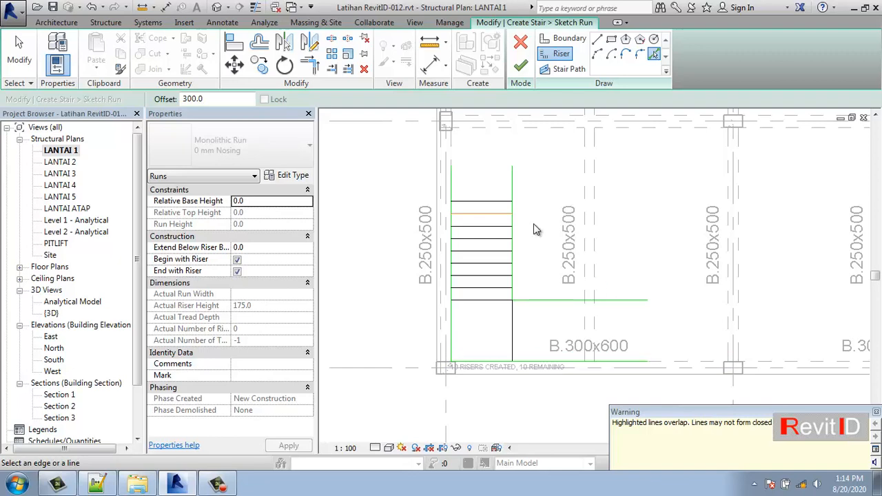
Delete the duplicate riser overlapping the second-northernmost riser of the west flight, and undo the extra deletion
key("Escape")
left_click(875, 413)
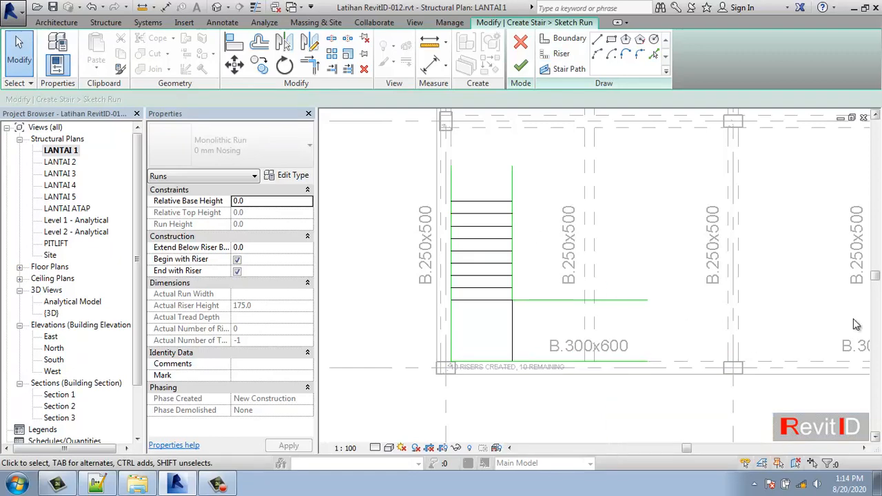
left_click(498, 213)
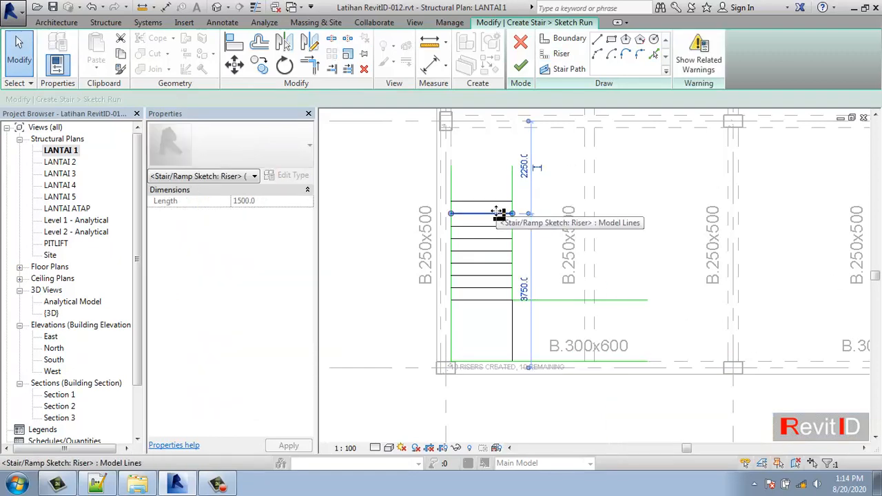
key("Delete")
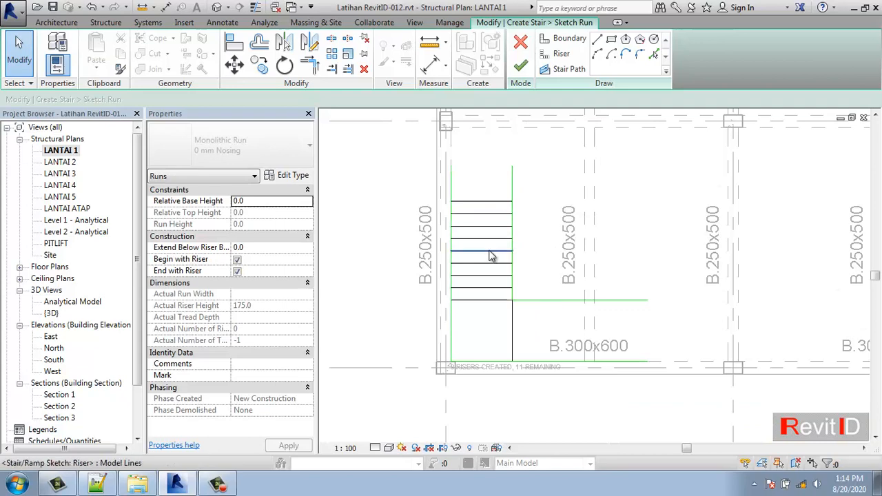
left_click(488, 218)
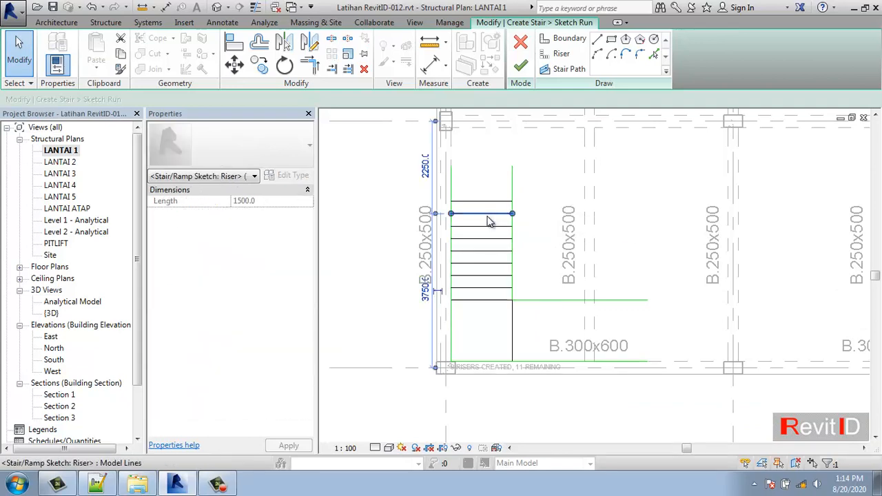
key("Delete")
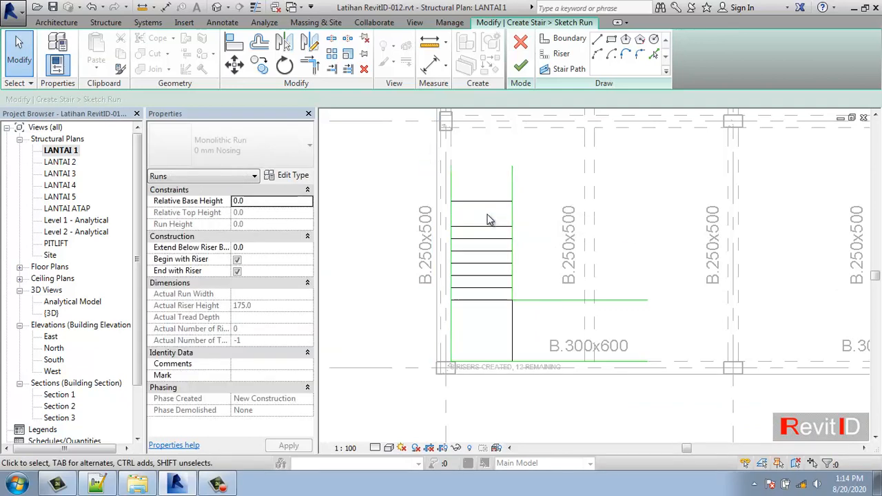
key("ctrl+z")
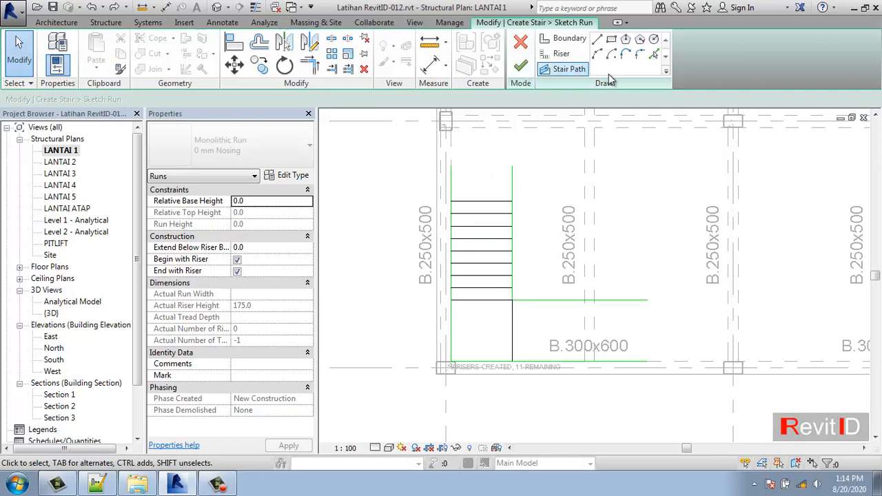
left_click(654, 53)
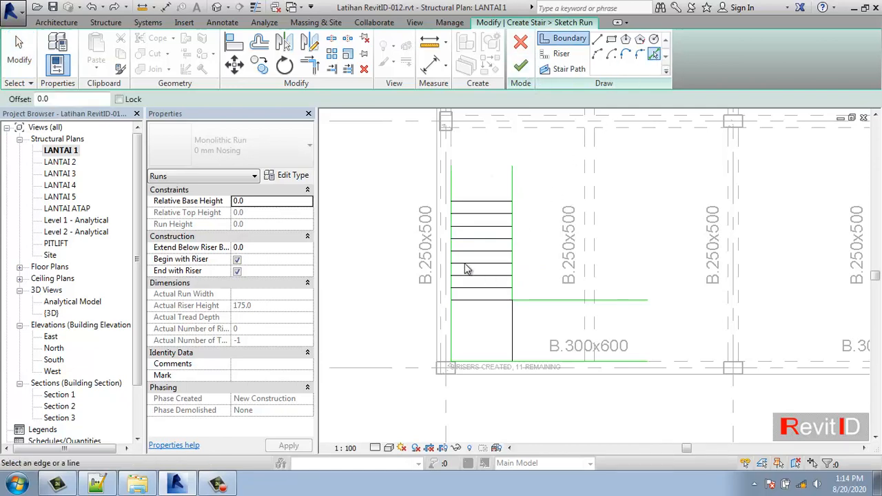
left_click_drag(71, 98, 1, 95)
type("30")
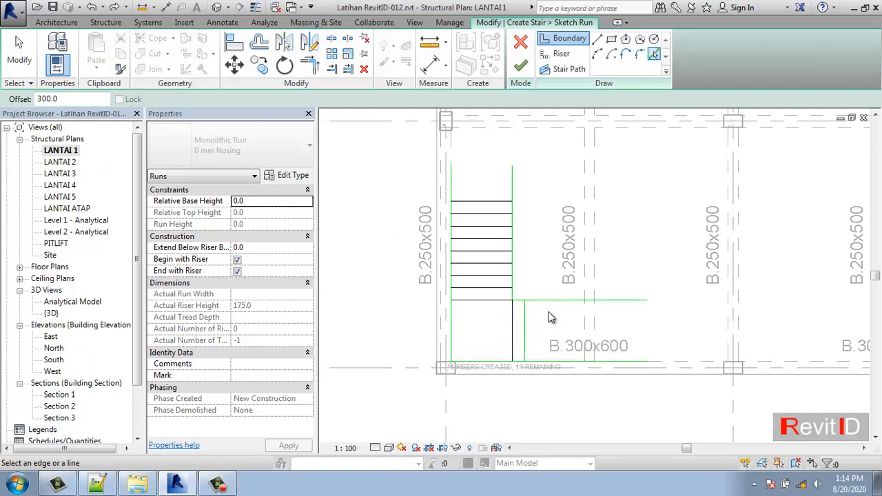
key("ctrl+z")
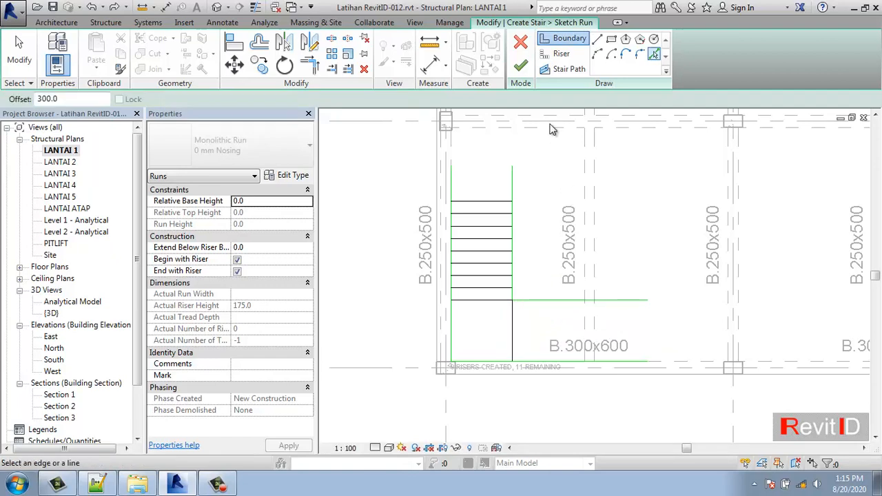
Add six risers along the south beam's flight by successively offsetting the landing's east riser by 300 mm
left_click(562, 54)
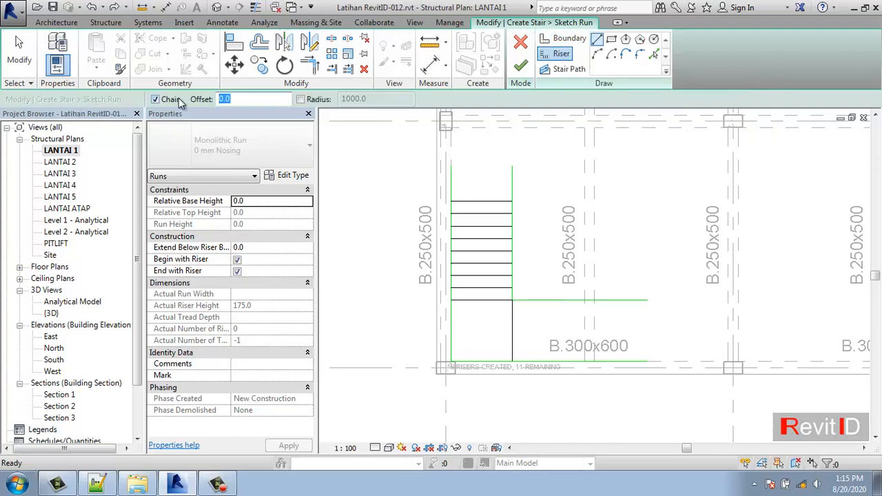
type("300")
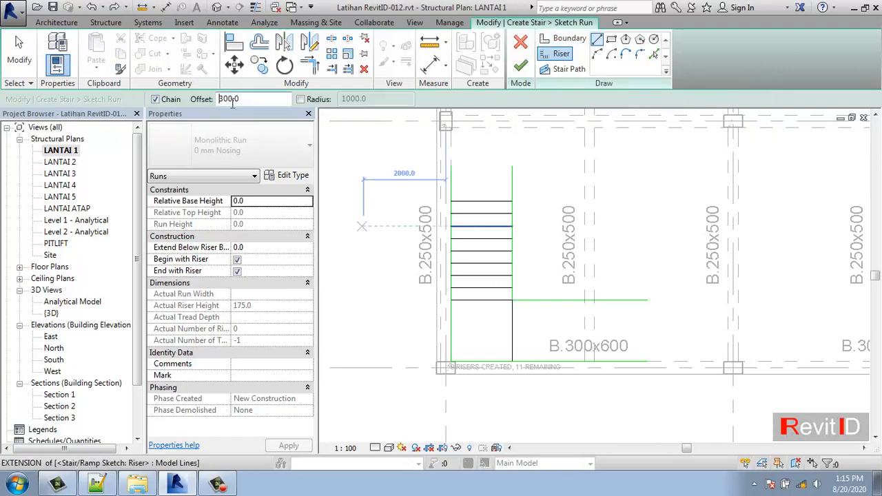
left_click(653, 57)
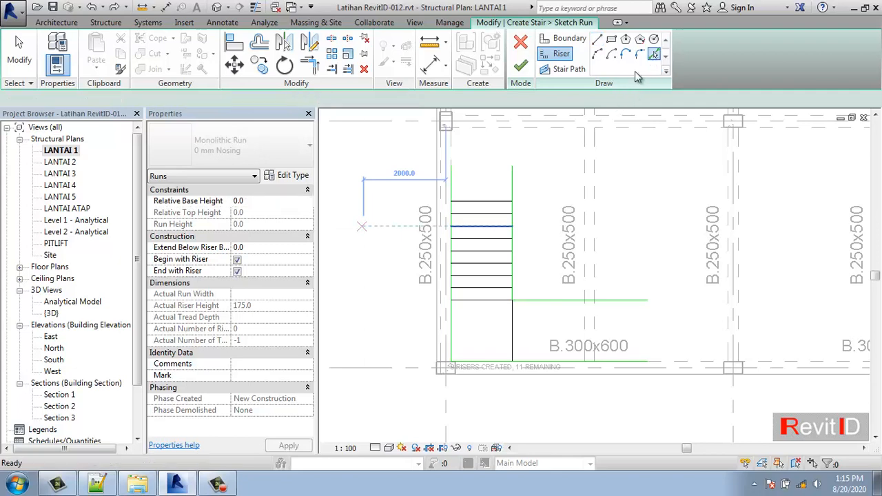
left_click(518, 332)
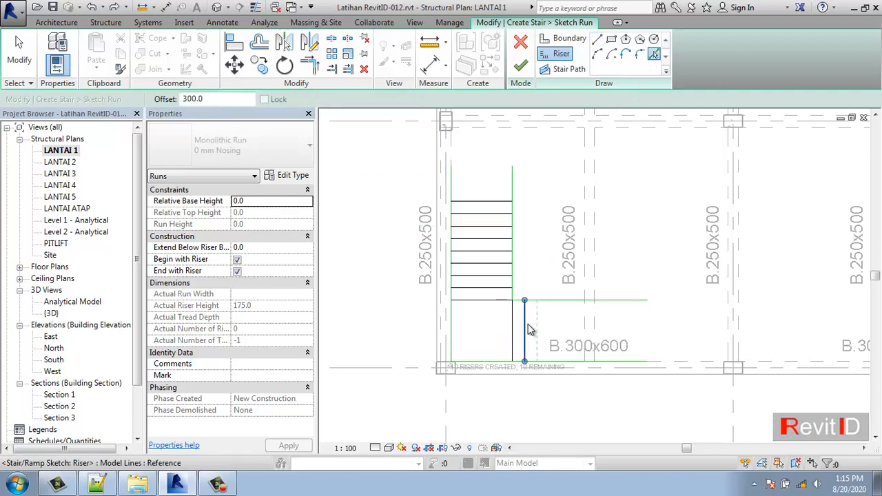
left_click(529, 330)
left_click(541, 329)
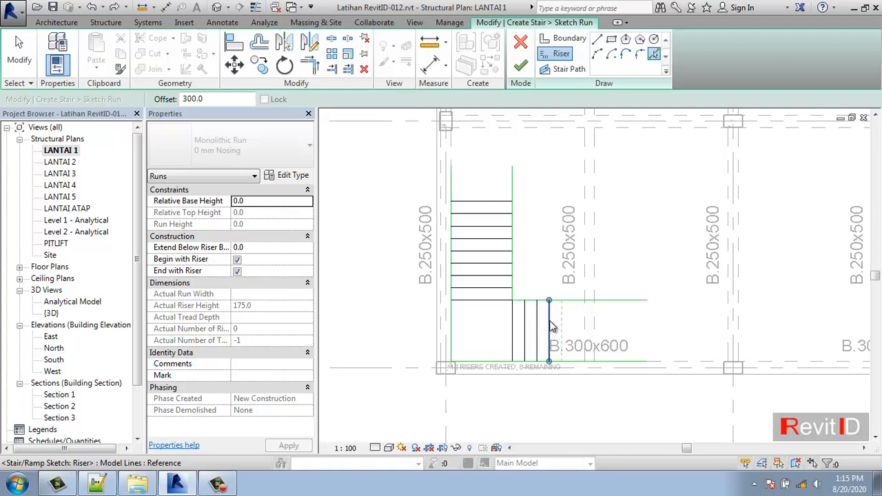
left_click(553, 327)
left_click(559, 326)
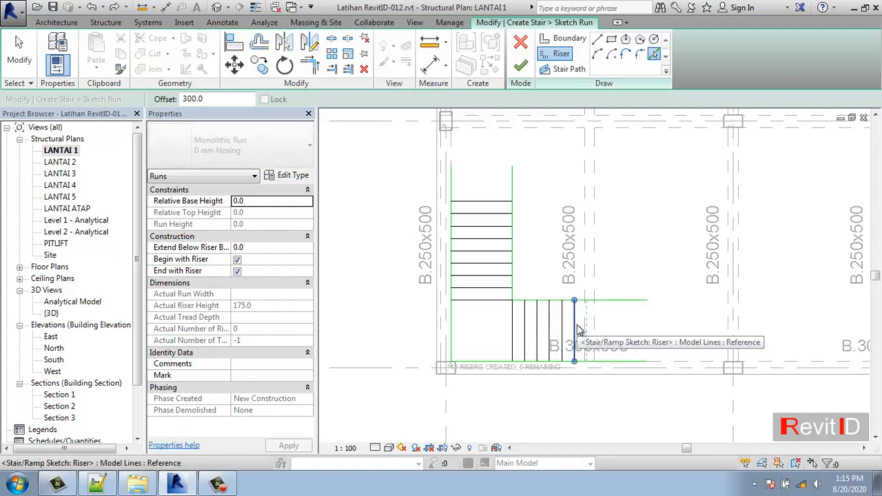
left_click(578, 329)
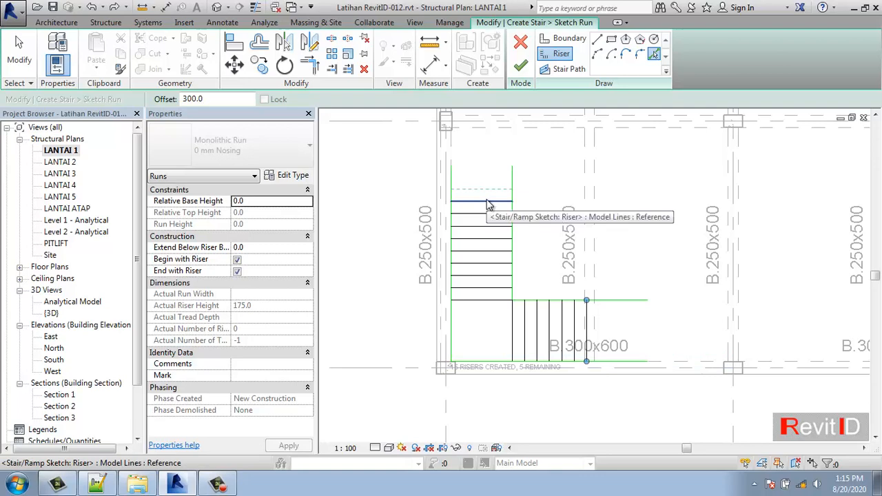
Continue the west flight northward with five more risers at 300 mm offsets
left_click_drag(487, 203, 491, 177)
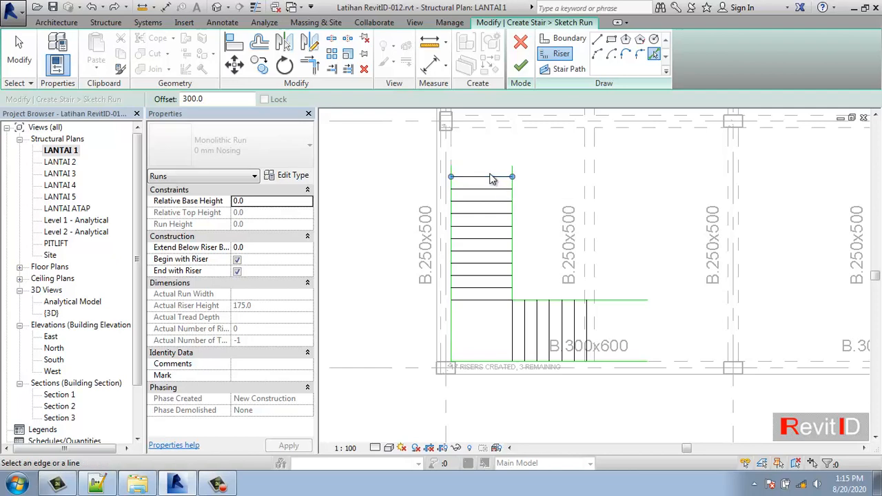
left_click_drag(491, 179, 491, 141)
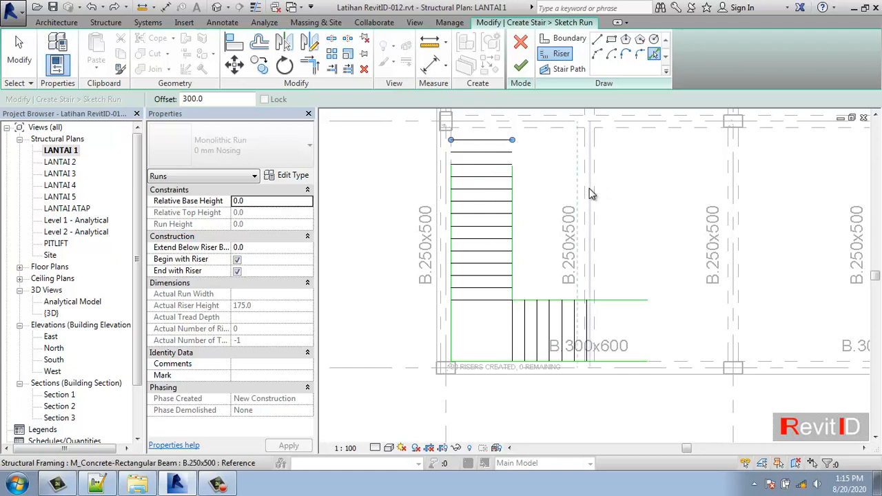
key("Escape")
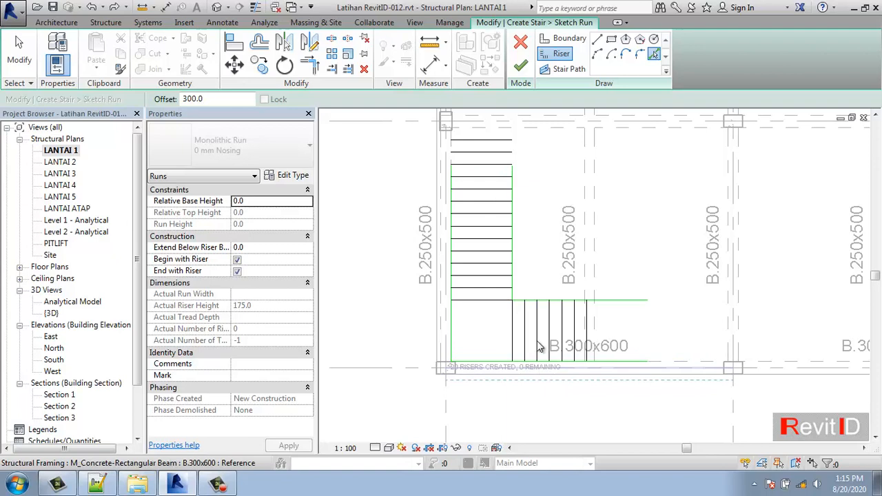
Trim and extend both boundary lines of the west flight to meet its northernmost riser at the corners
left_click(310, 65)
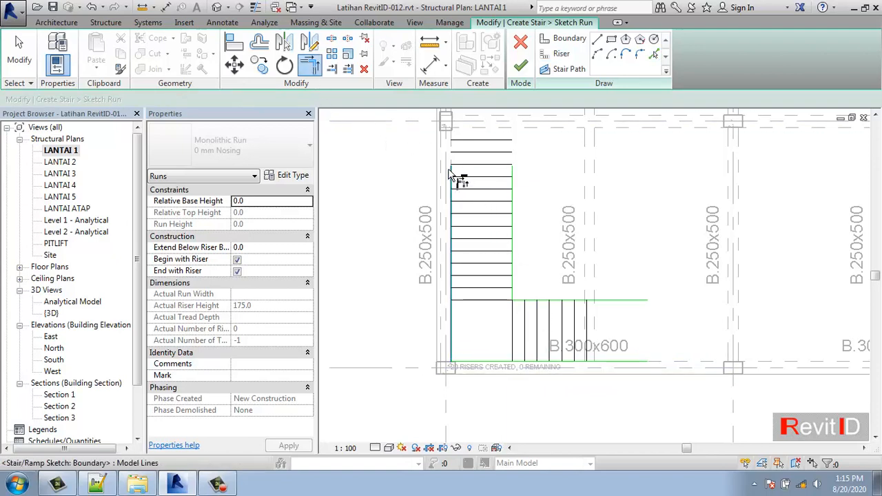
left_click(454, 180)
left_click(466, 142)
left_click(486, 141)
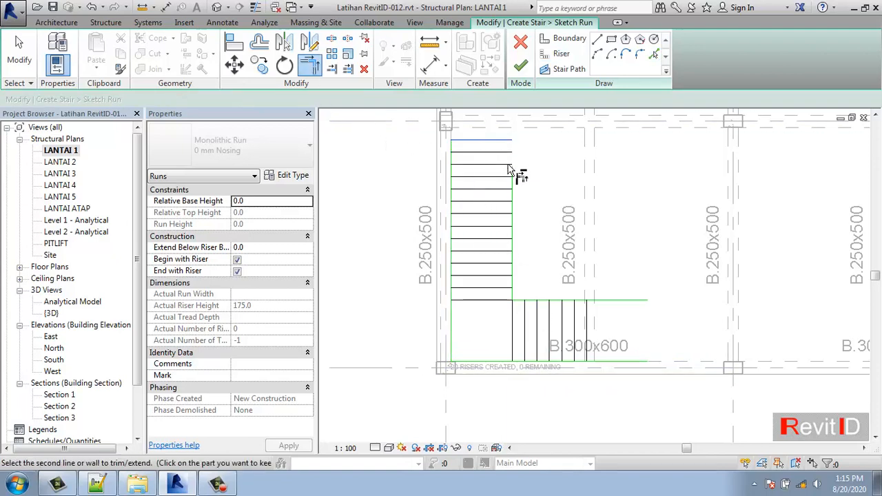
left_click(511, 172)
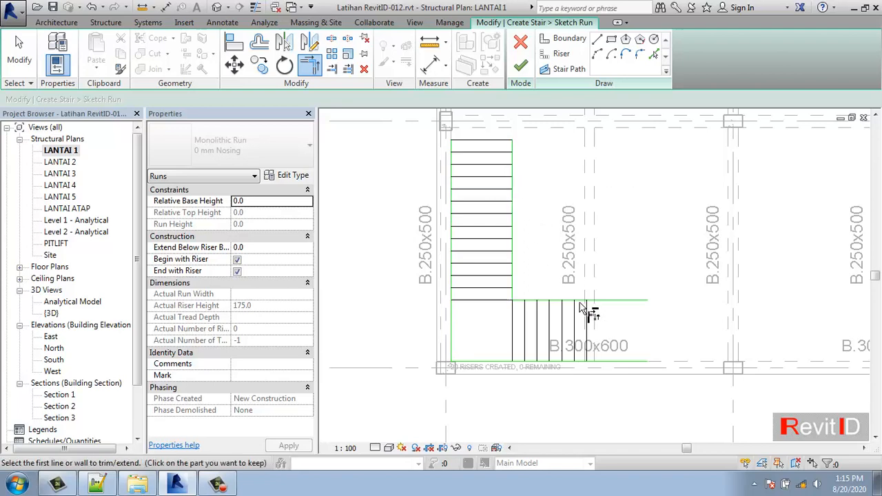
Trim both boundary lines of the south flight to corners with its easternmost riser
left_click(583, 310)
left_click(585, 310)
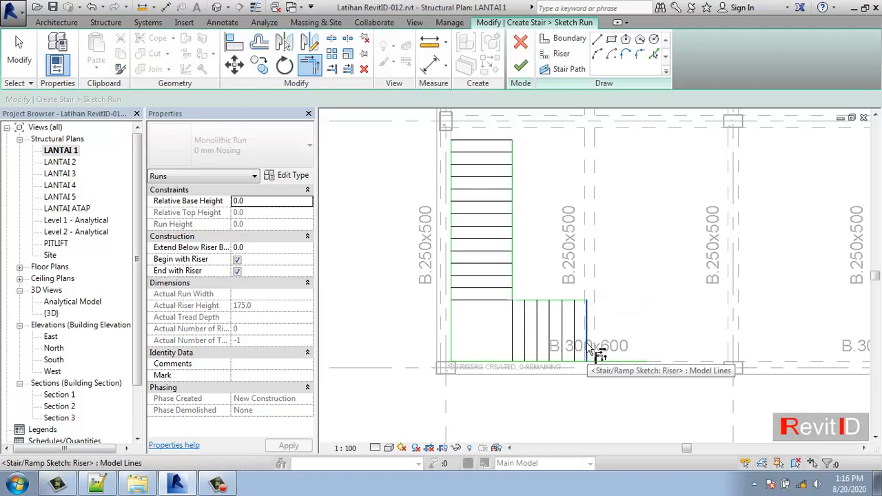
left_click(590, 361)
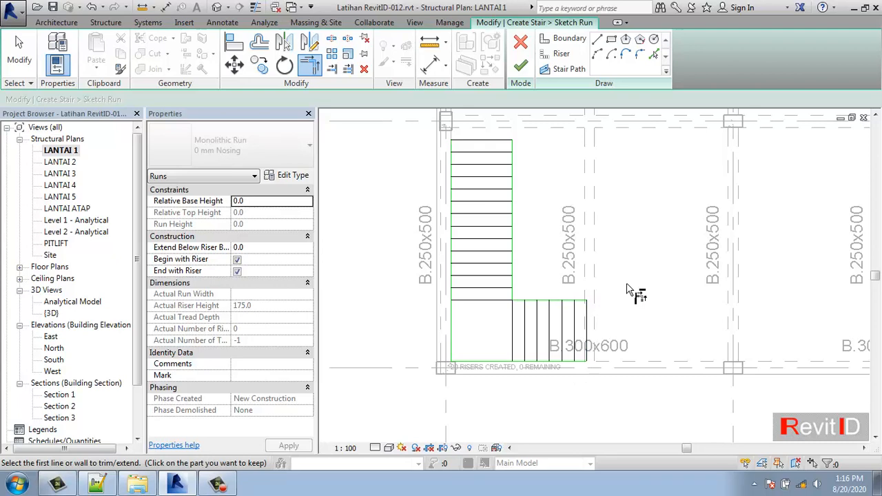
key("Escape")
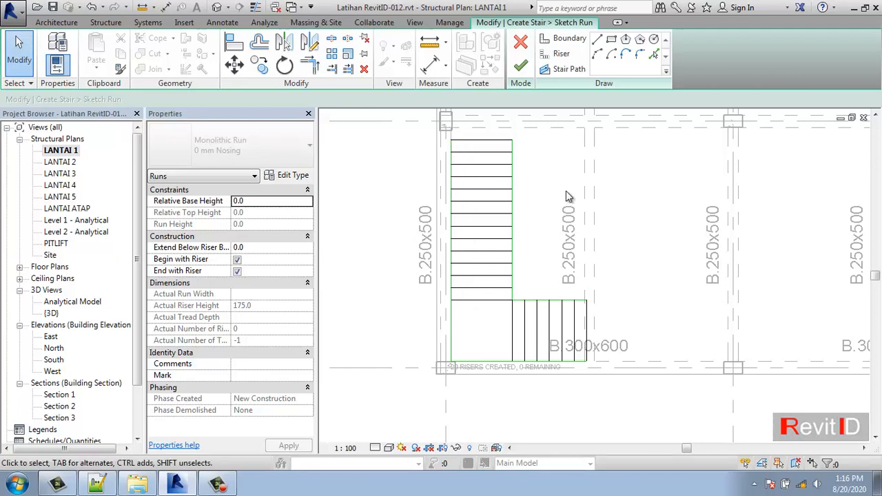
Draw the stair path down the middle of the west flight and eastward along the middle of the south flight
left_click(559, 69)
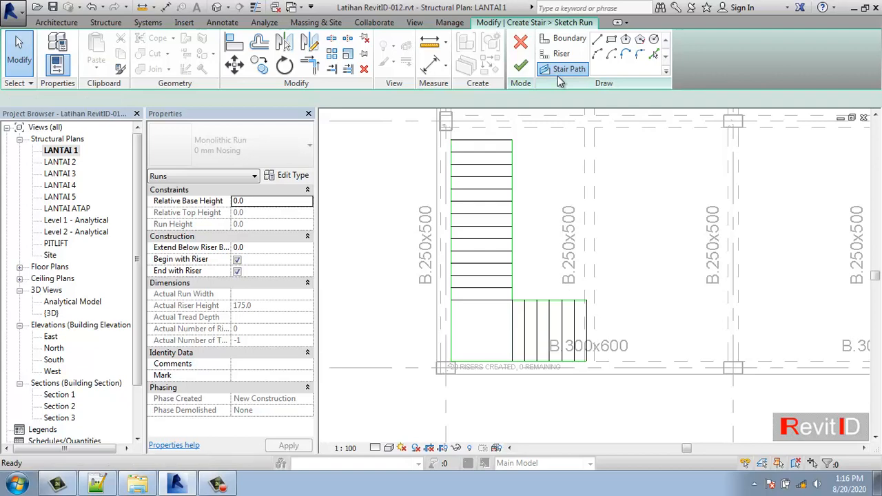
left_click(481, 143)
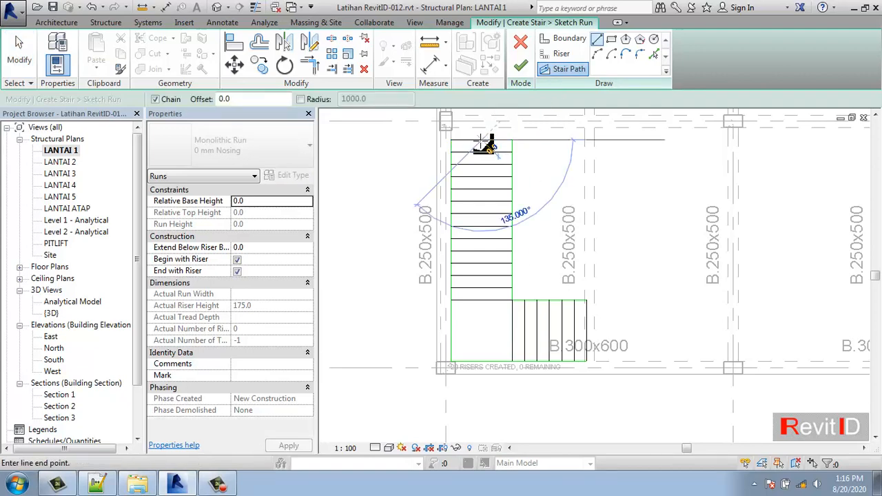
left_click(485, 301)
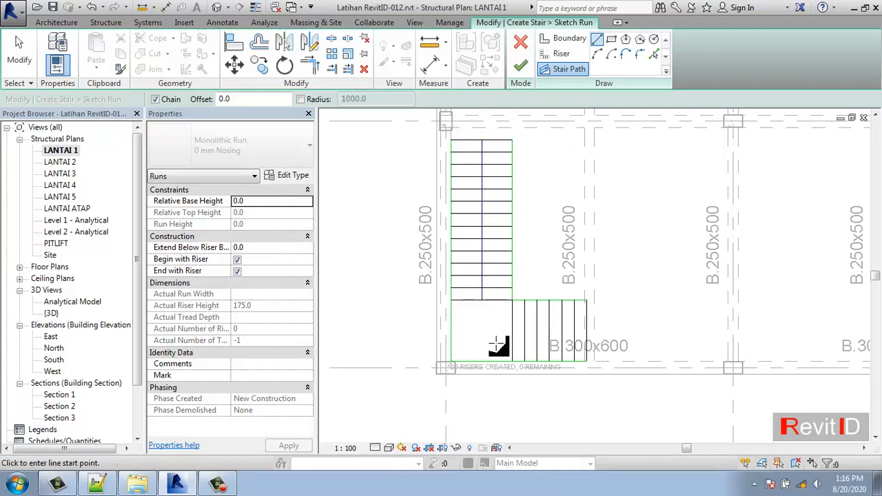
left_click(512, 333)
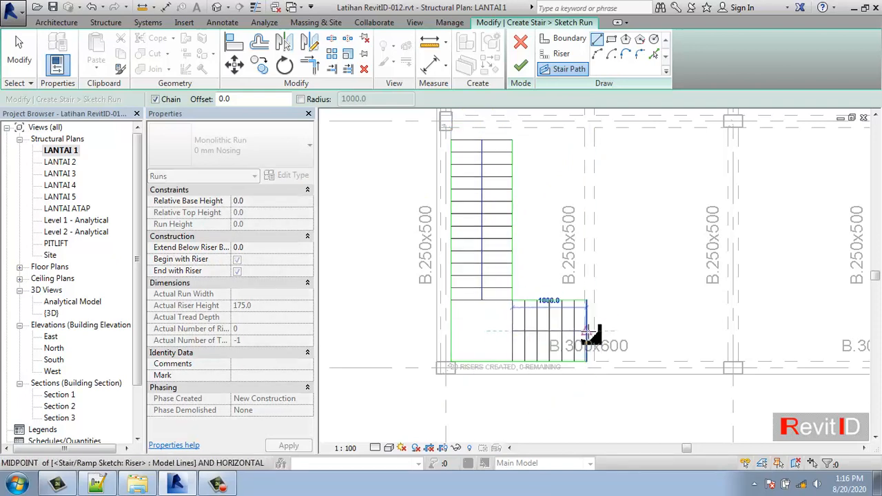
key("Escape")
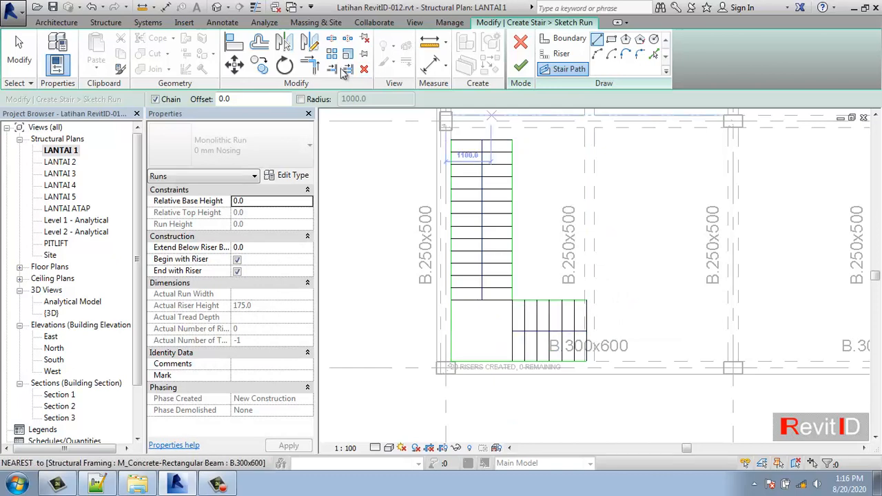
Extend the two stair path segments to join in a corner within the landing
left_click(309, 66)
left_click(527, 332)
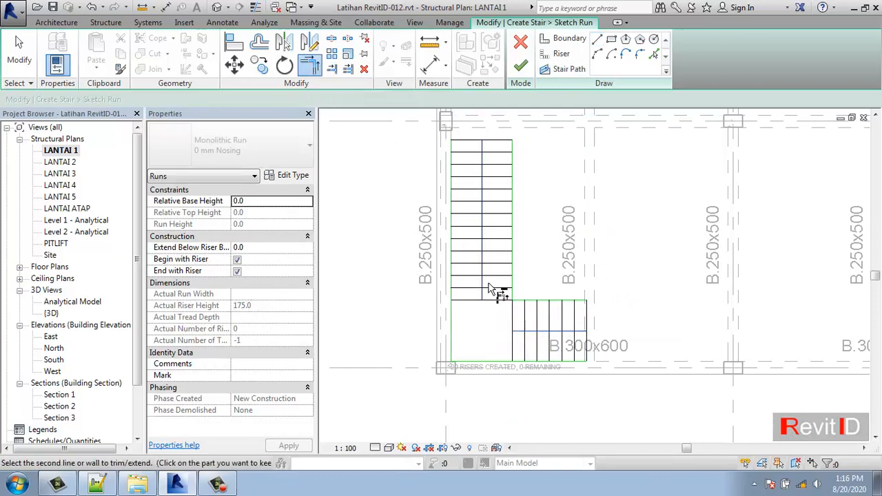
left_click(482, 300)
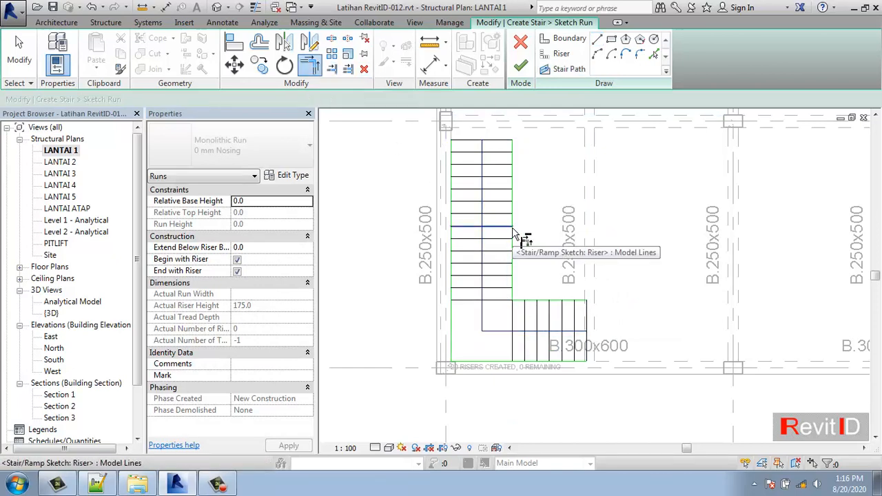
key("Escape")
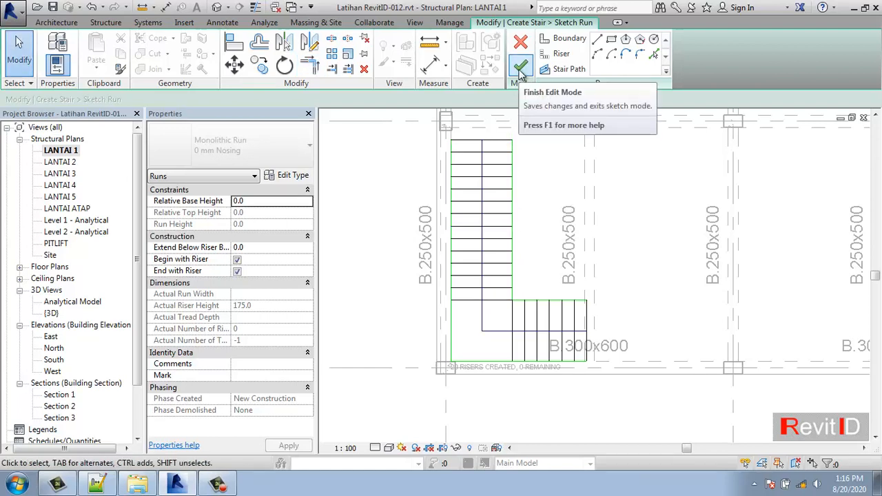
Finish the run sketch and the stair, and save the project
left_click(520, 69)
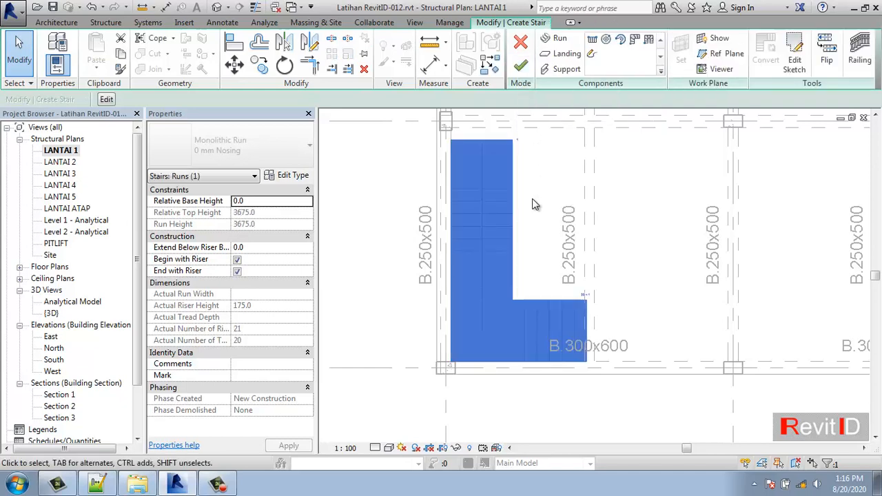
left_click(520, 69)
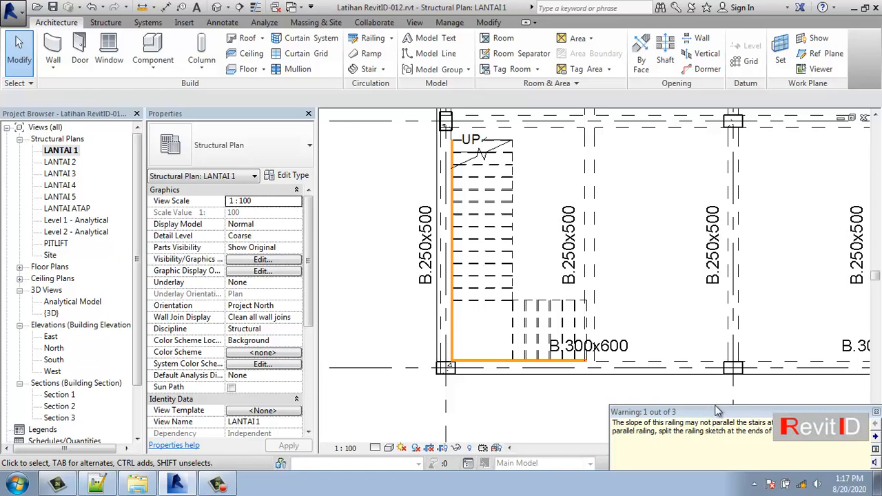
left_click(876, 413)
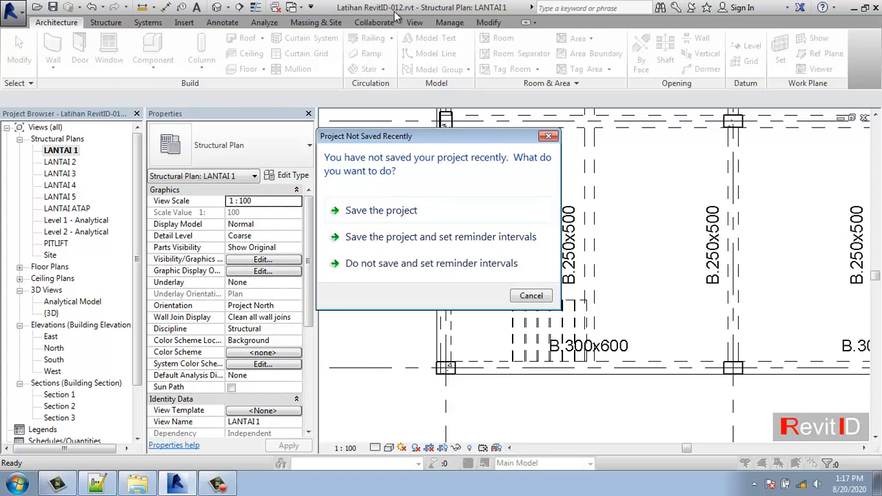
left_click(390, 211)
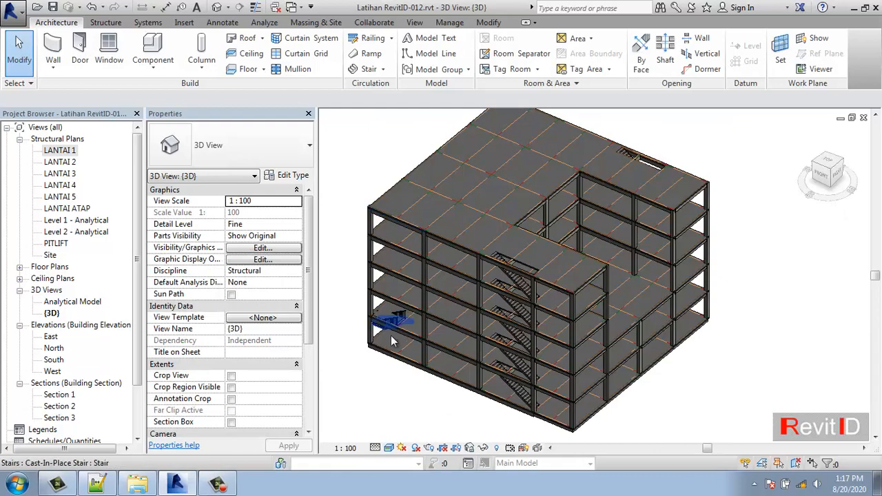
Delete both railings from the new L-shaped stair in the 3D model
scroll(388, 329, "up", 6)
middle_click_drag(397, 335, 406, 312)
scroll(387, 311, "down", 6)
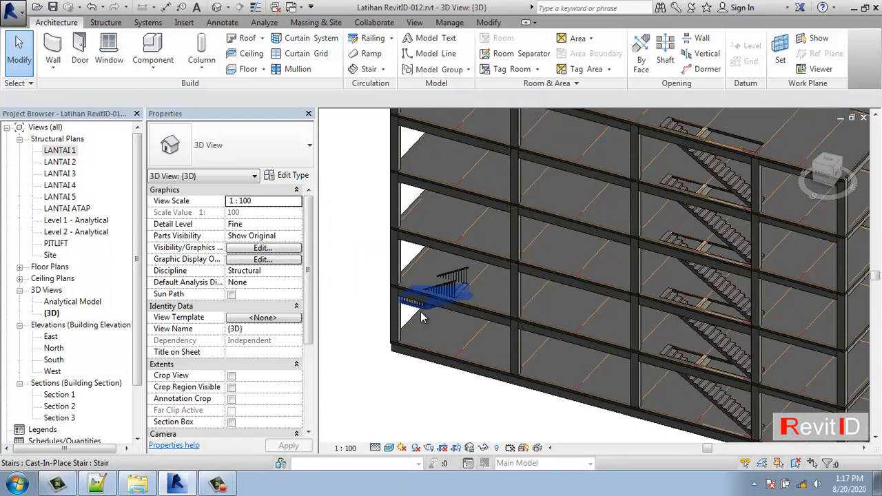
left_click(424, 327)
key("Delete")
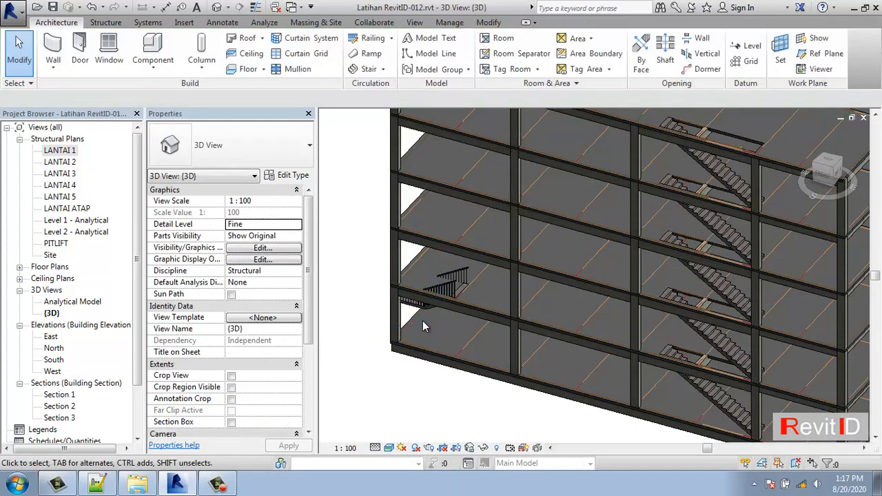
left_click(418, 303)
middle_click_drag(430, 340, 449, 315, "shift")
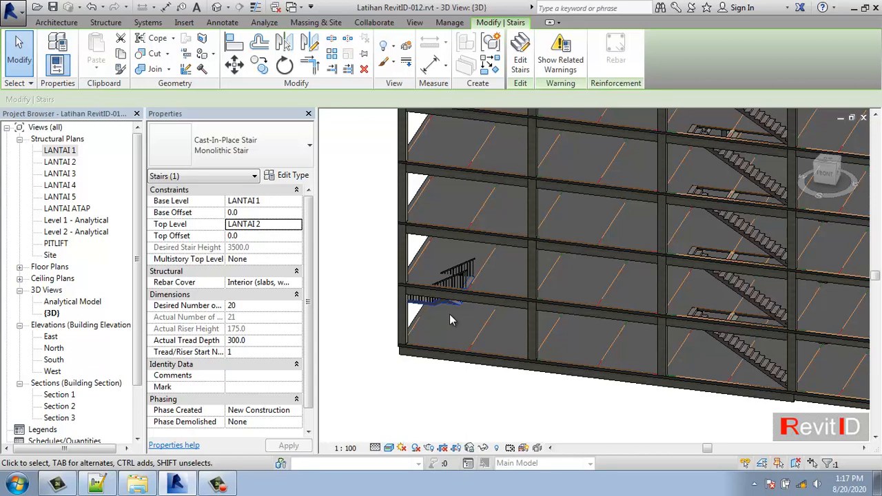
key("Escape")
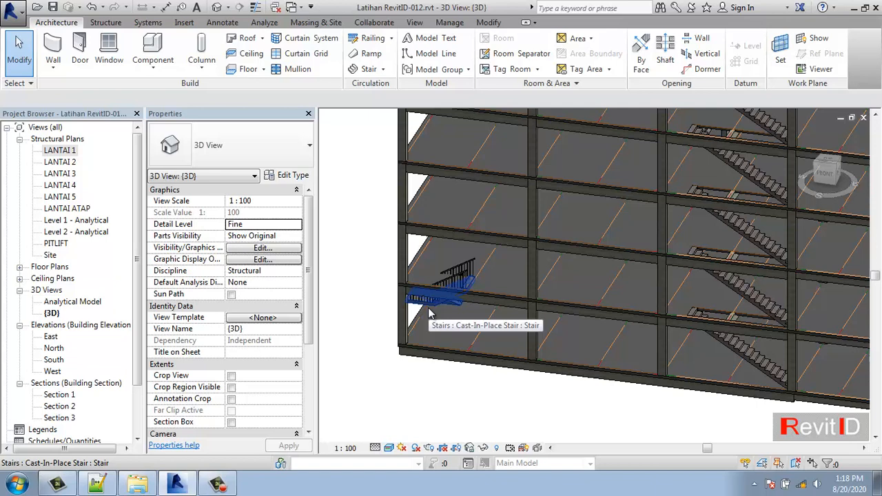
left_click(457, 290)
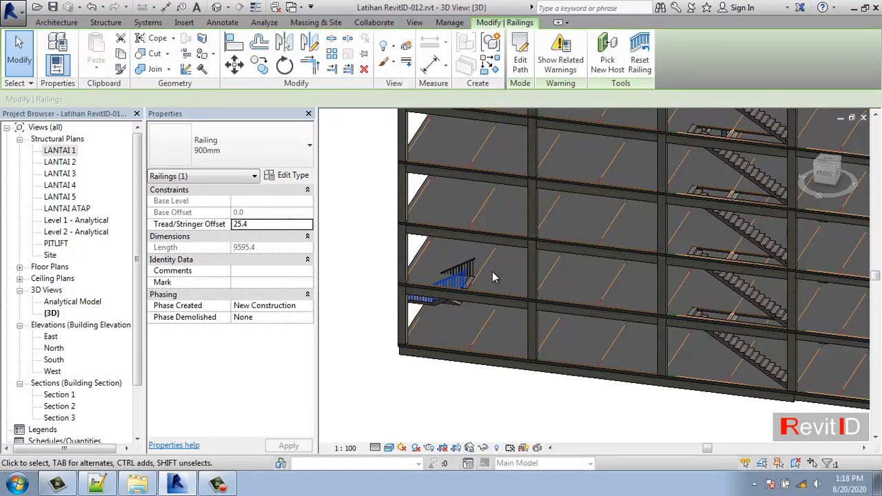
key("Escape")
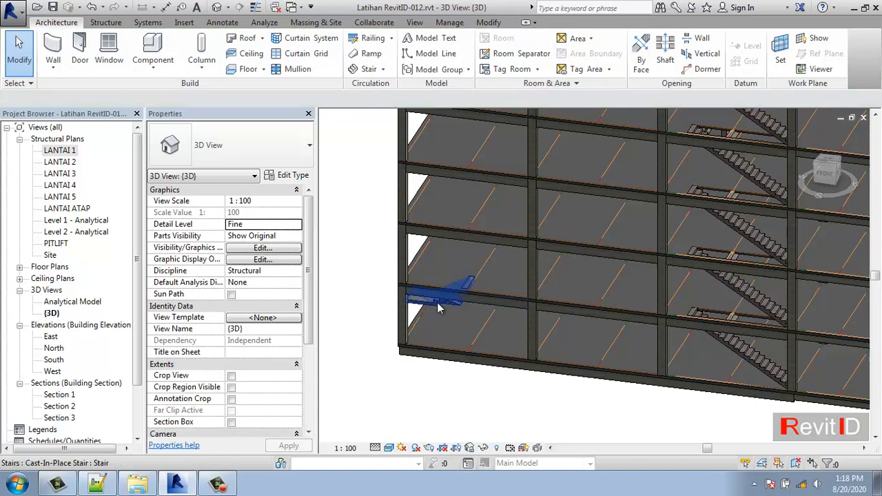
Set the L-shaped stair's Multistory Top Level to LANTAI ATAP
left_click(438, 306)
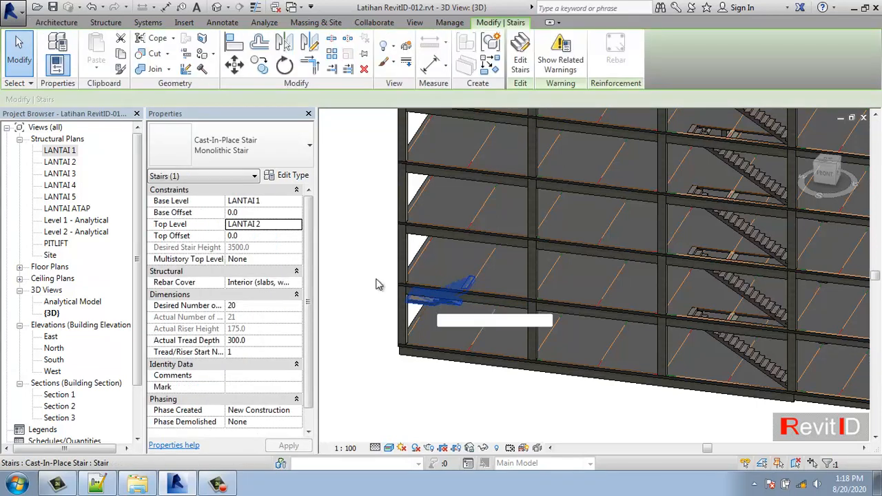
left_click(299, 259)
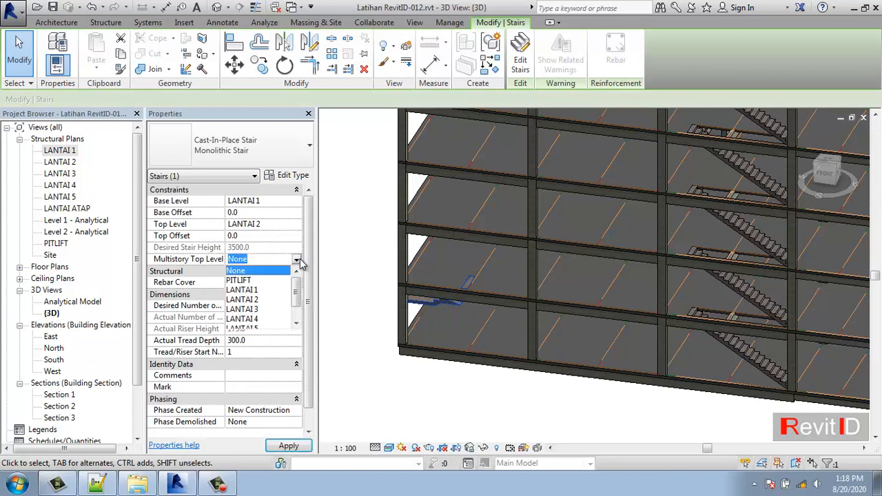
left_click_drag(298, 291, 296, 306)
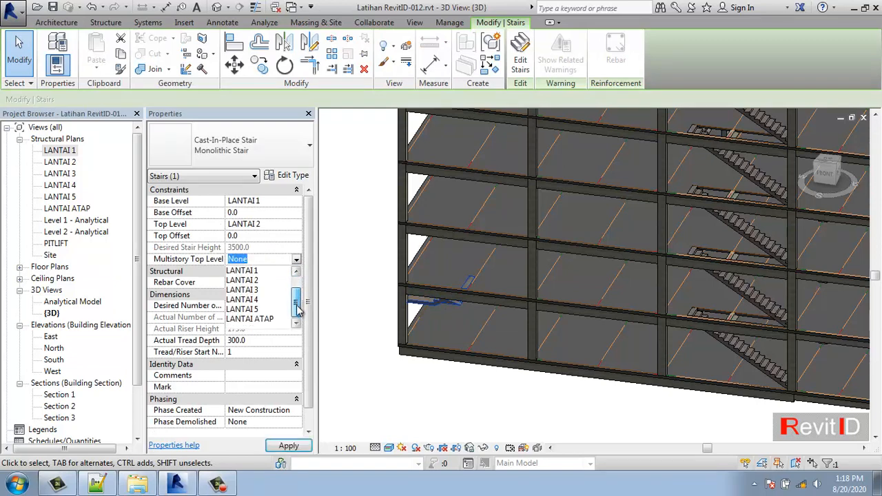
left_click(253, 319)
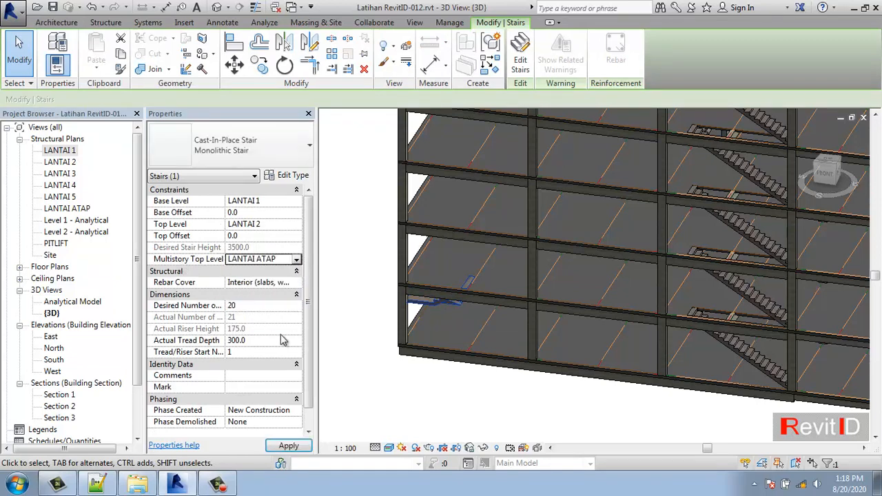
left_click(432, 387)
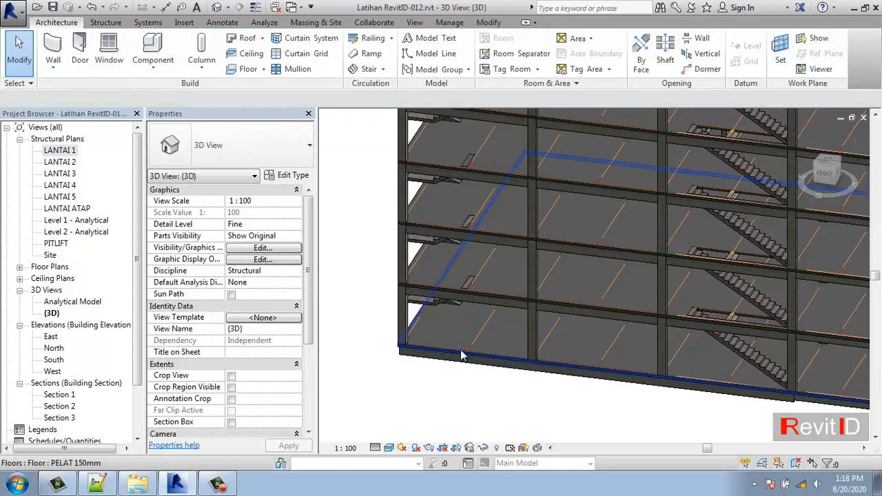
scroll(451, 262, "down", 5)
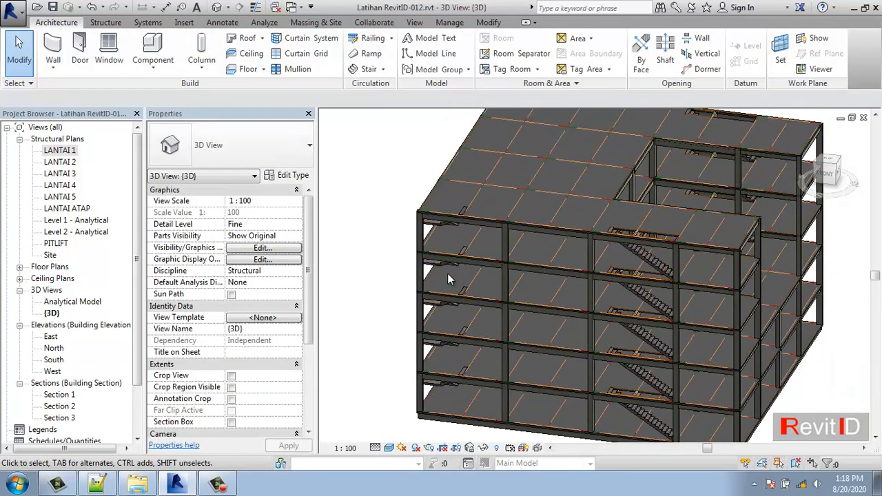
scroll(413, 278, "up", 4)
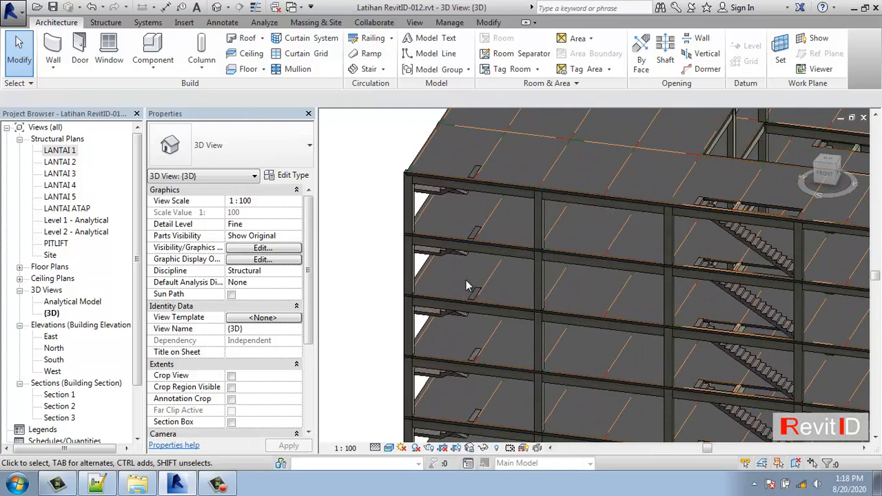
Open the LANTAI 1 structural plan
double_click(60, 152)
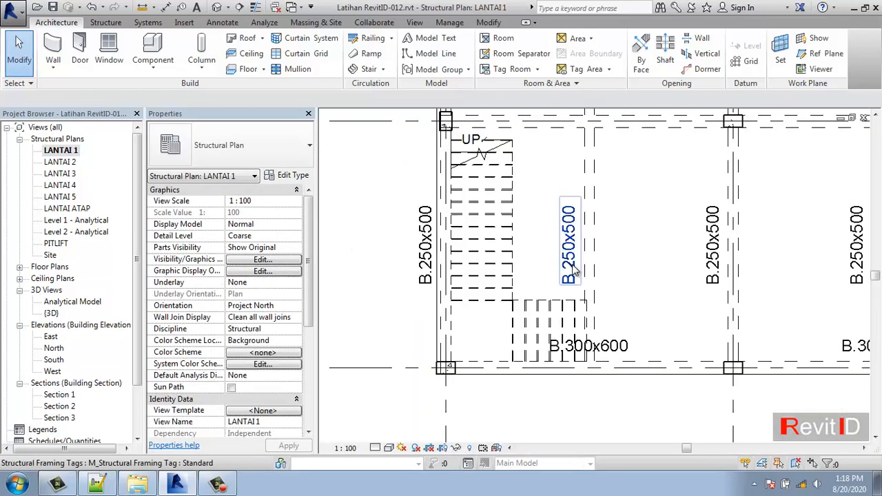
left_click(511, 261)
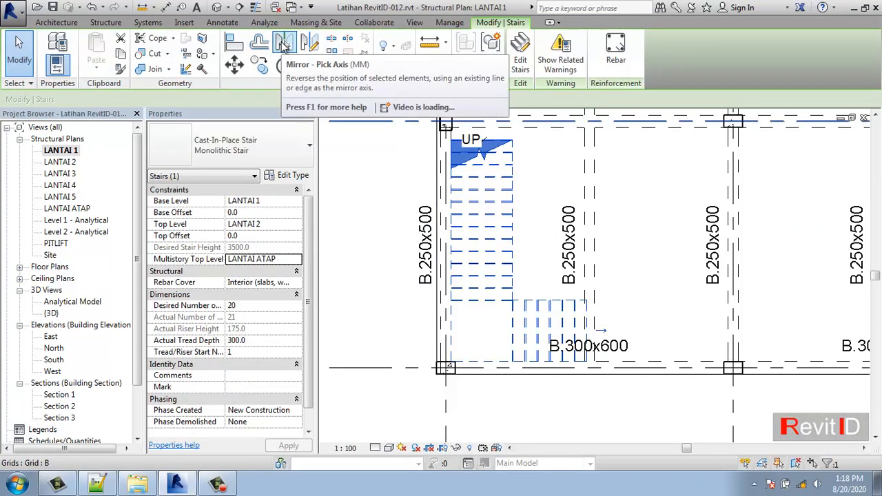
left_click(283, 44)
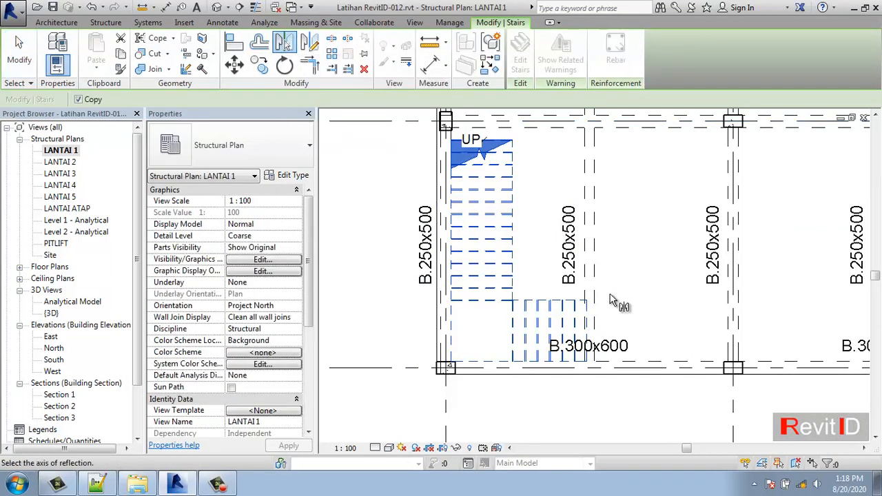
scroll(468, 268, "down", 5)
scroll(459, 272, "down", 3)
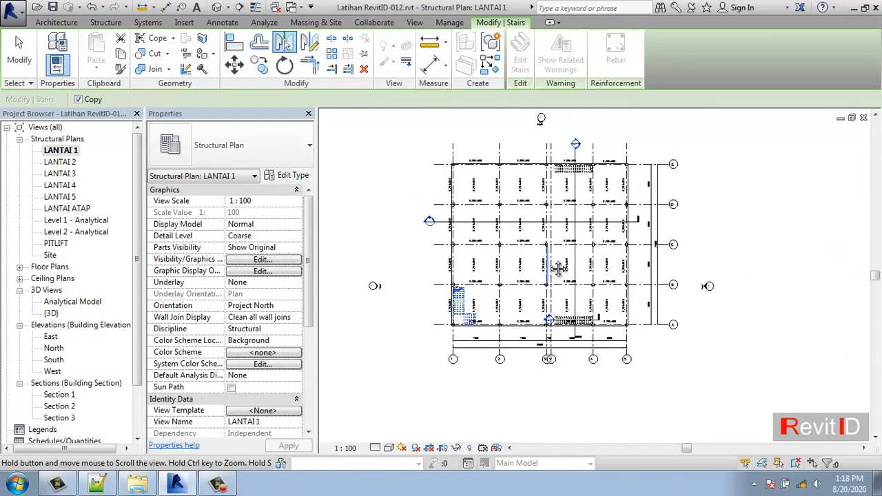
scroll(654, 249, "up", 2)
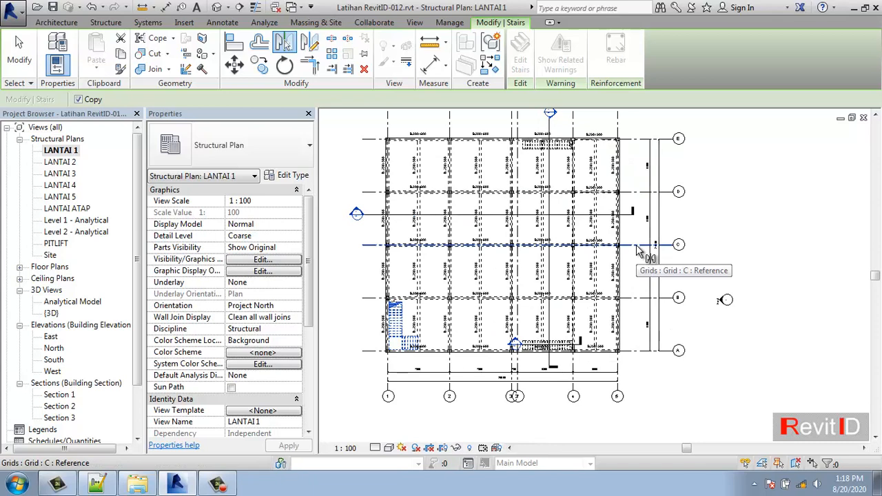
key("Escape")
key("Escape")
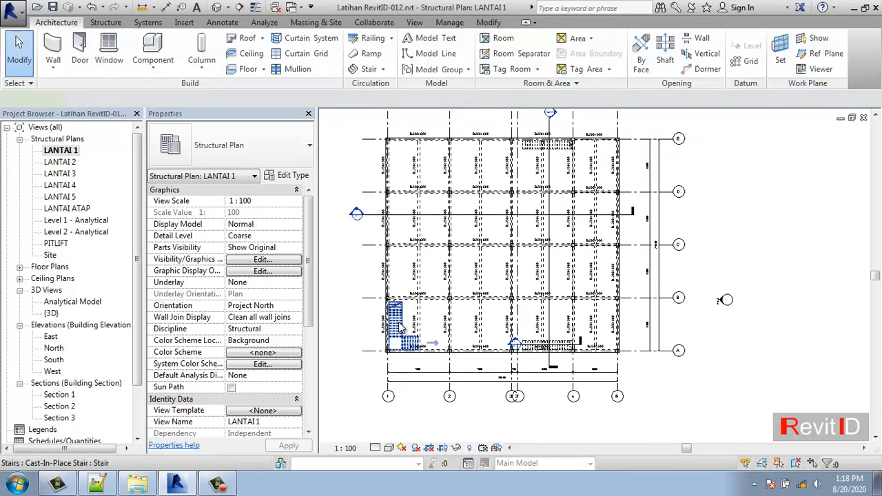
Mirror a copy of the southwest L-shaped stair about an axis drawn along grid C
left_click(399, 330)
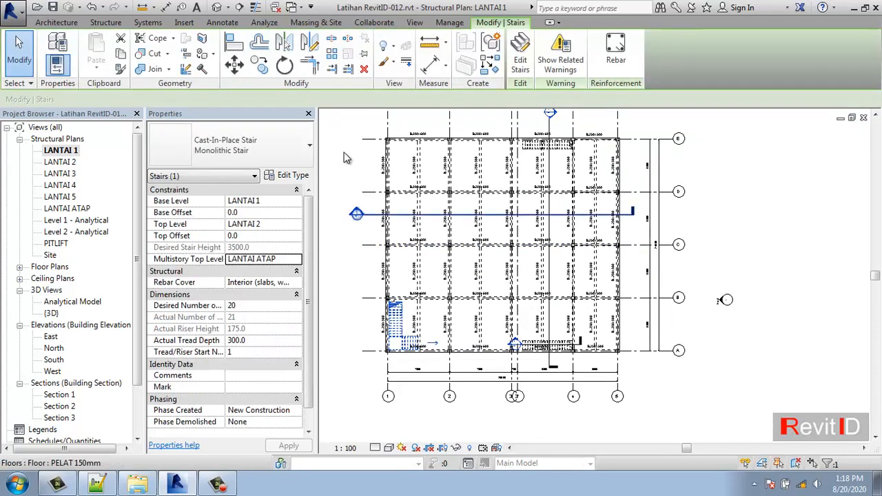
left_click(317, 45)
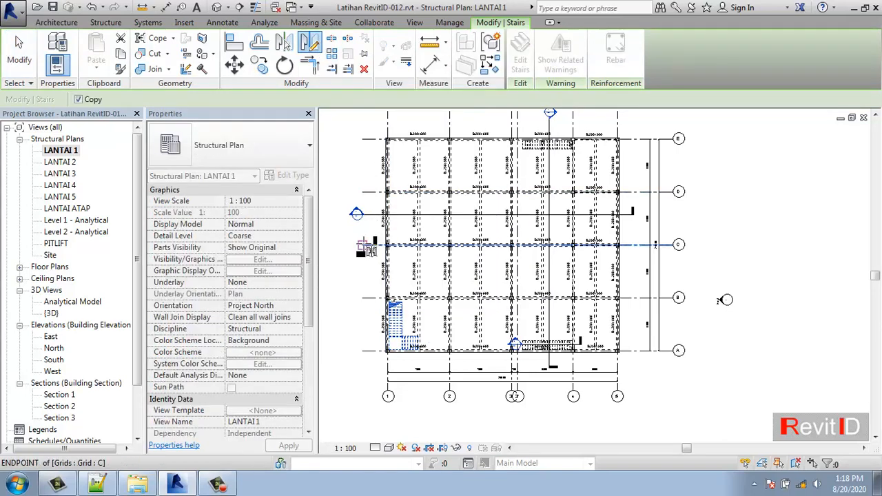
left_click(363, 245)
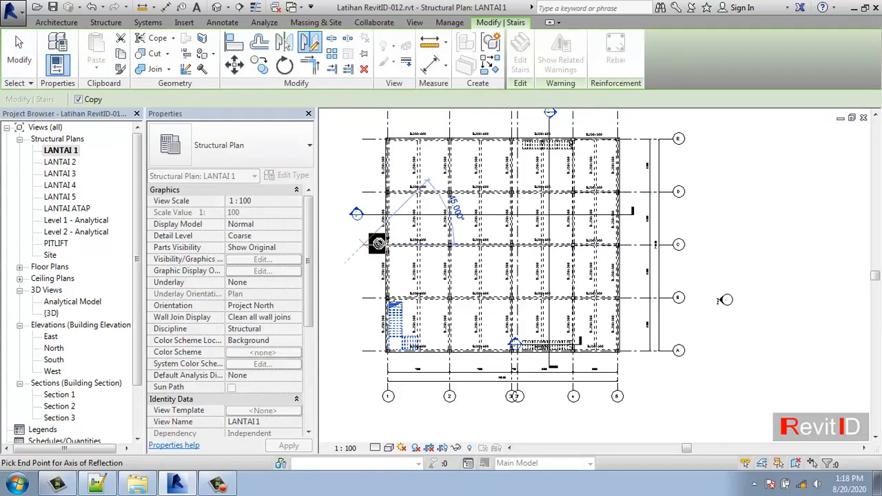
left_click(706, 245)
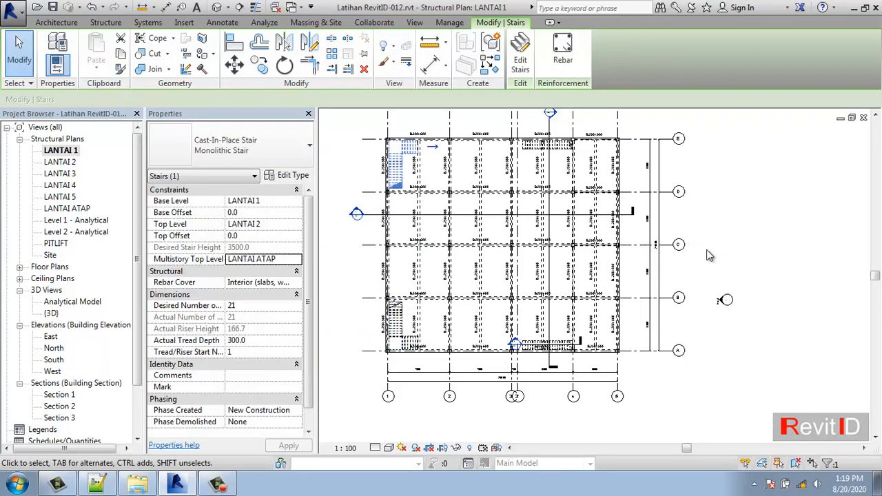
key("Escape")
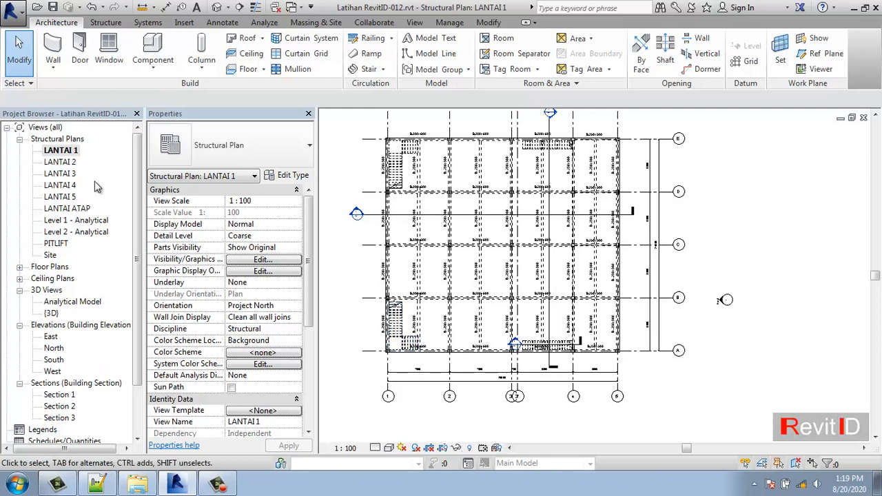
Start a shaft opening at the southwest stair and trace the long flight's 1500 mm north end, its inner side and the short flight's 1800 mm north side
scroll(396, 324, "up", 5)
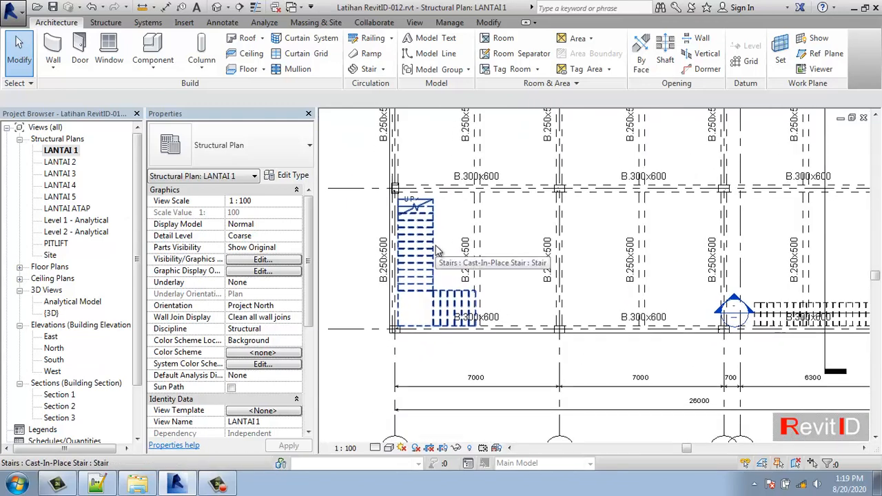
left_click(115, 24)
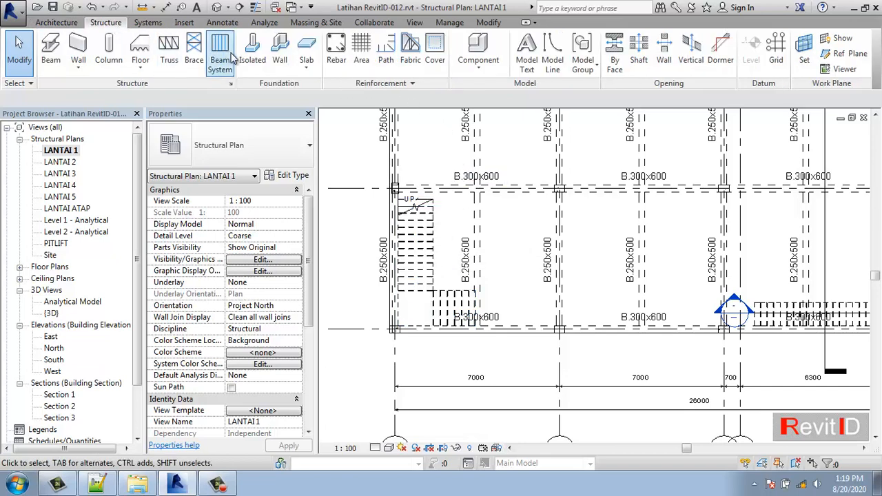
left_click(638, 51)
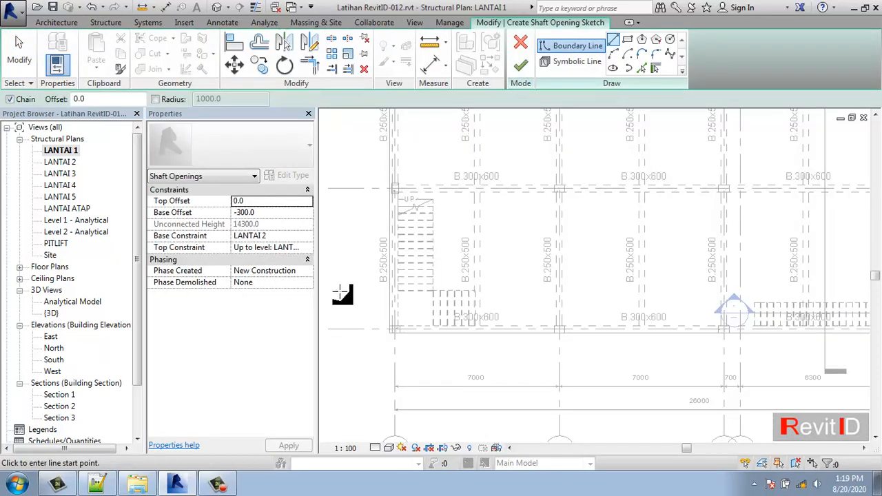
scroll(411, 200, "up", 3)
scroll(410, 198, "up", 2)
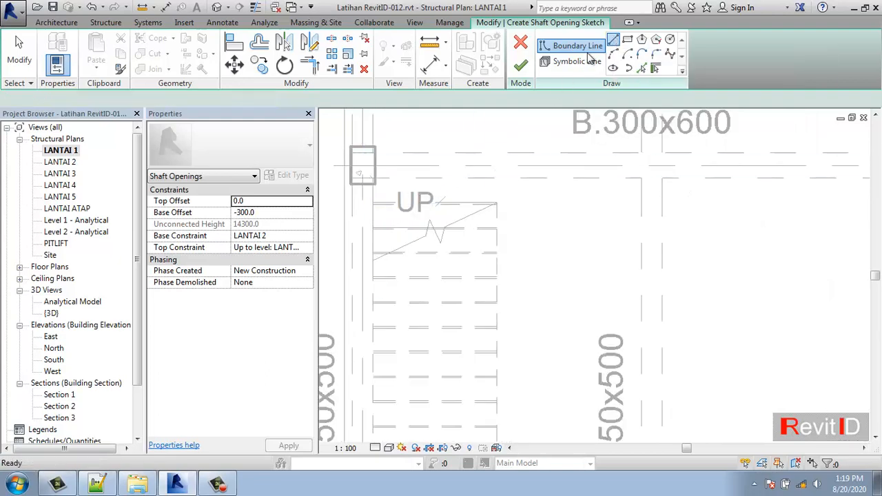
left_click(373, 202)
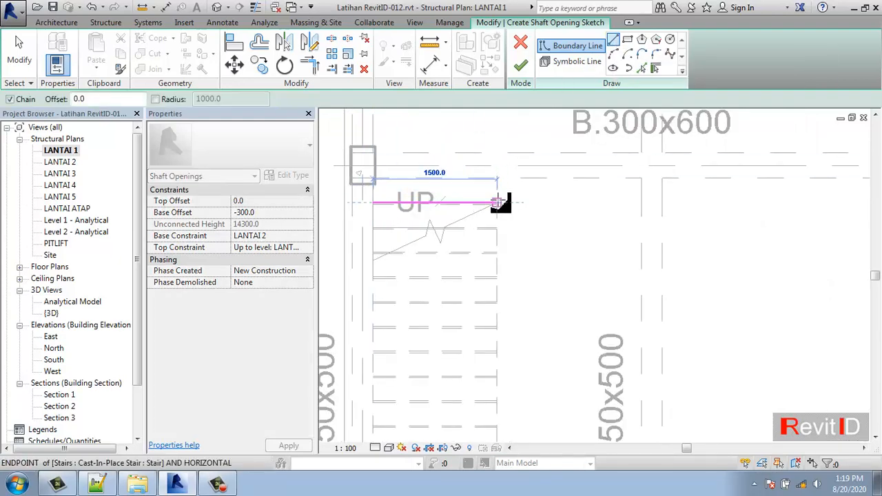
left_click(496, 202)
scroll(544, 173, "down", 2)
middle_click_drag(507, 305, 527, 241)
scroll(543, 311, "up", 5)
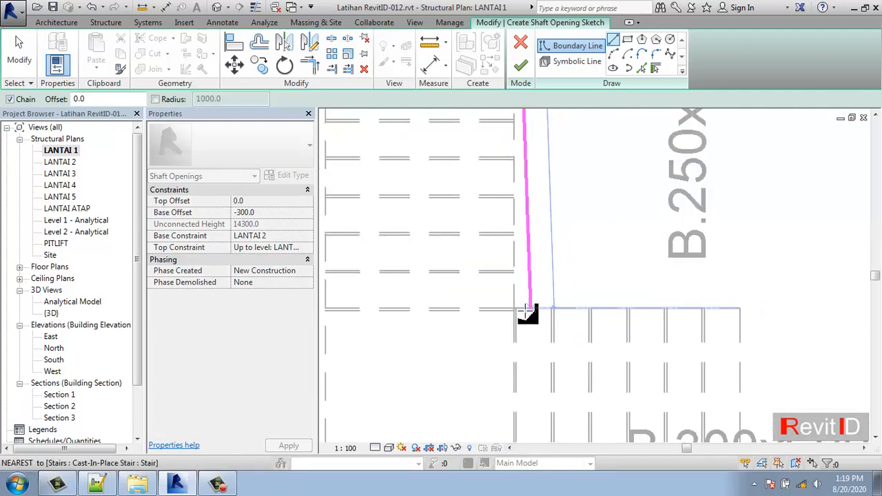
left_click(511, 310)
scroll(625, 264, "down", 1)
middle_click_drag(751, 303, 673, 301)
left_click(721, 298)
Trace the southwest stair's 1500 mm east end, south side and west side to close the boundary, and finish the shaft opening
scroll(732, 259, "down", 4)
middle_click_drag(738, 356, 738, 322)
scroll(725, 351, "up", 4)
left_click(727, 389)
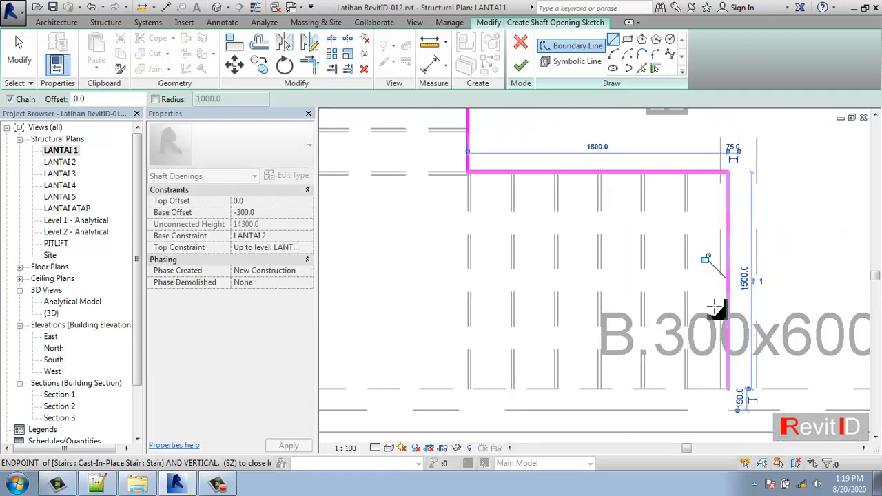
scroll(629, 286, "down", 2)
middle_click_drag(399, 311, 474, 318)
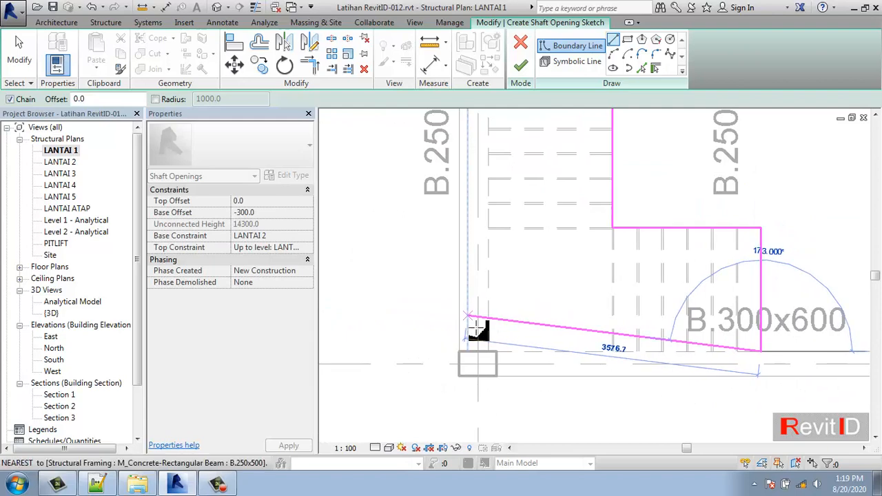
left_click(488, 351)
scroll(519, 187, "down", 3)
middle_click_drag(518, 186, 510, 367)
scroll(508, 364, "down", 1)
scroll(478, 195, "up", 2)
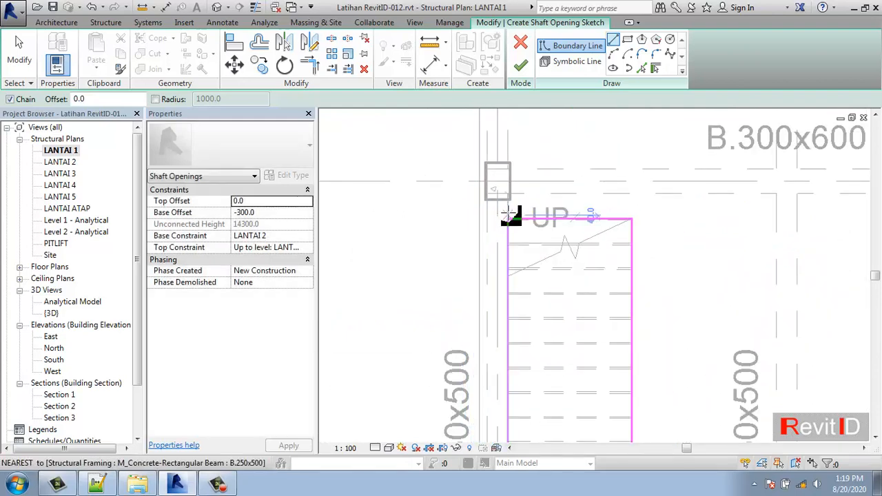
left_click(509, 219)
scroll(510, 217, "down", 2)
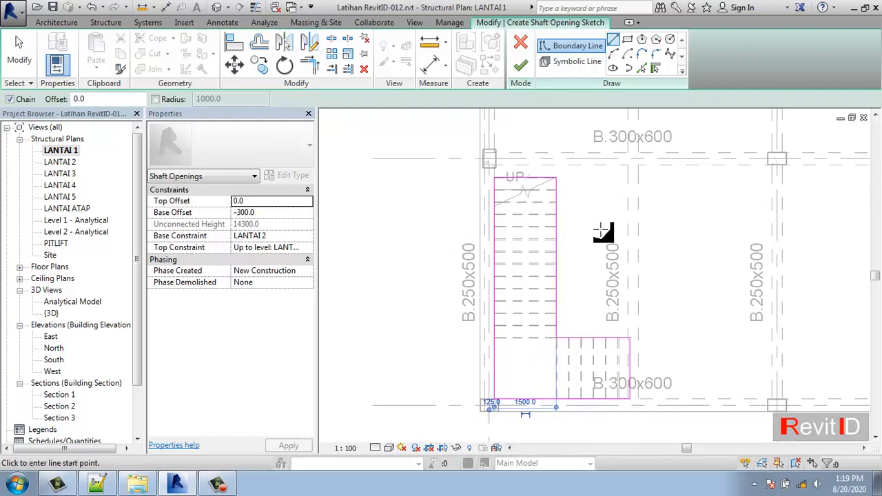
left_click(523, 69)
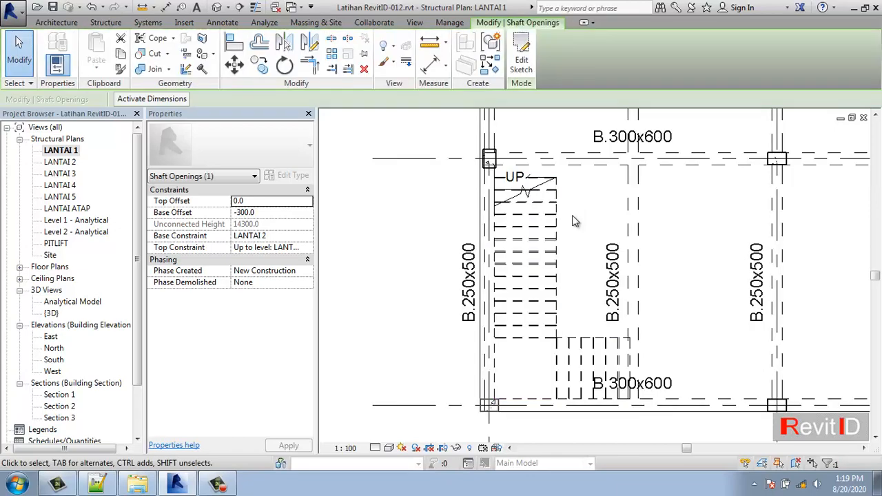
Start another shaft opening at the mirrored northwest stair and create boundary lines from the short flight's south side and east end with Pick Lines
scroll(575, 221, "down", 5)
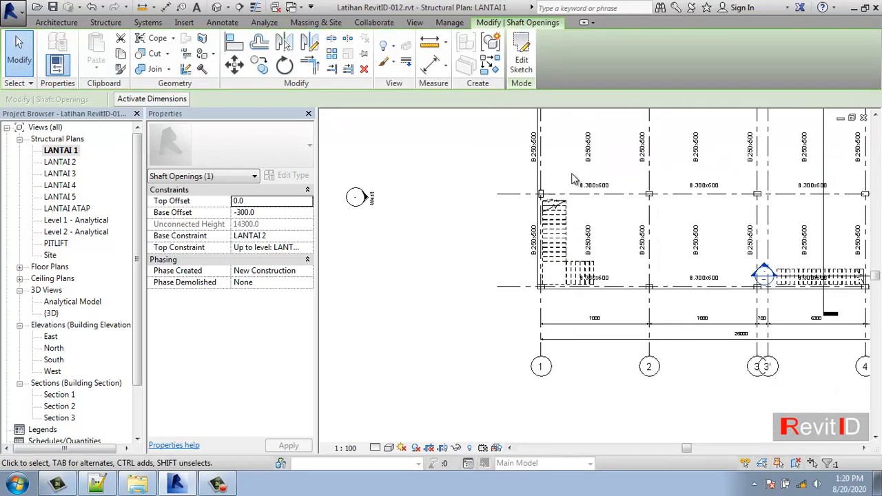
scroll(571, 255, "down", 1)
middle_click_drag(574, 271, 576, 398)
middle_click_drag(565, 242, 562, 276)
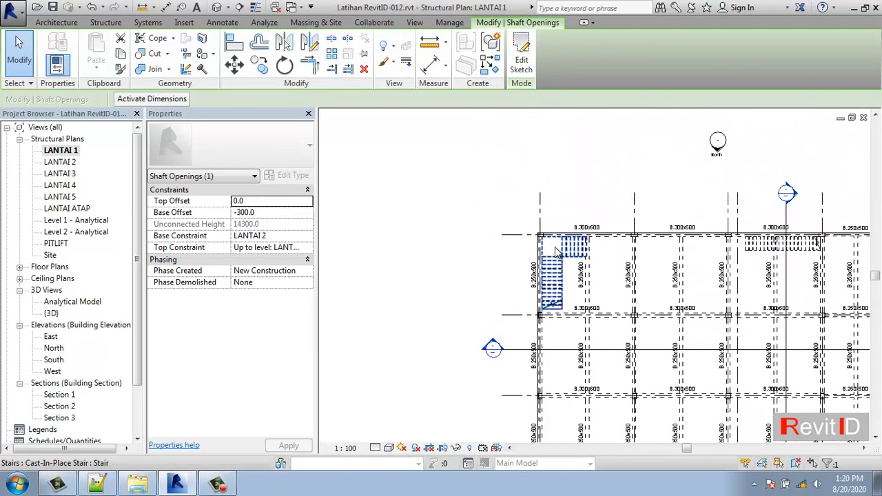
scroll(571, 256, "up", 2)
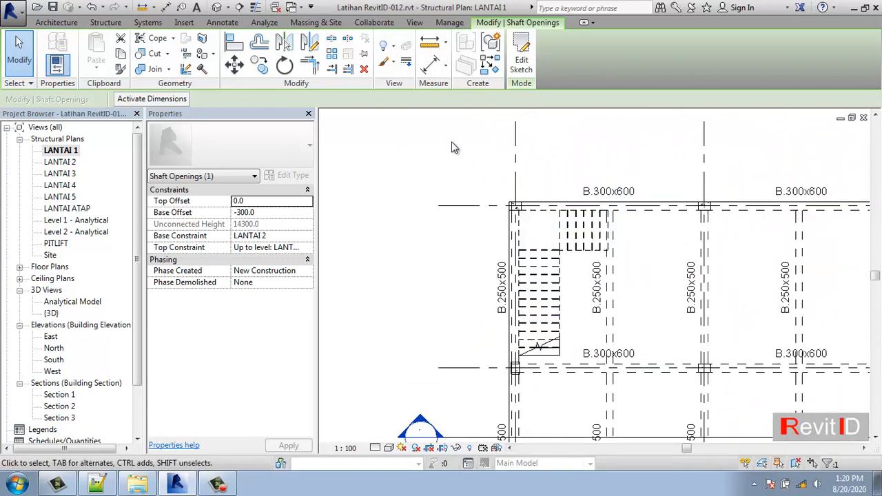
left_click(106, 22)
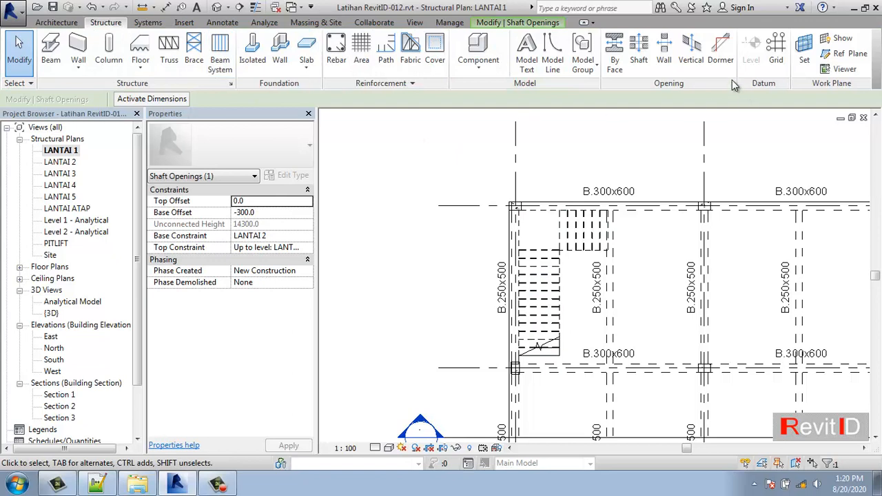
left_click(638, 50)
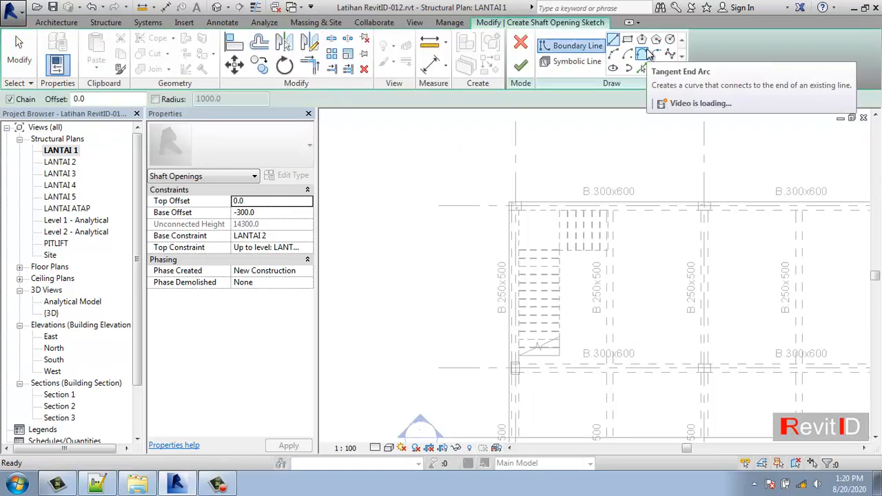
scroll(570, 241, "up", 3)
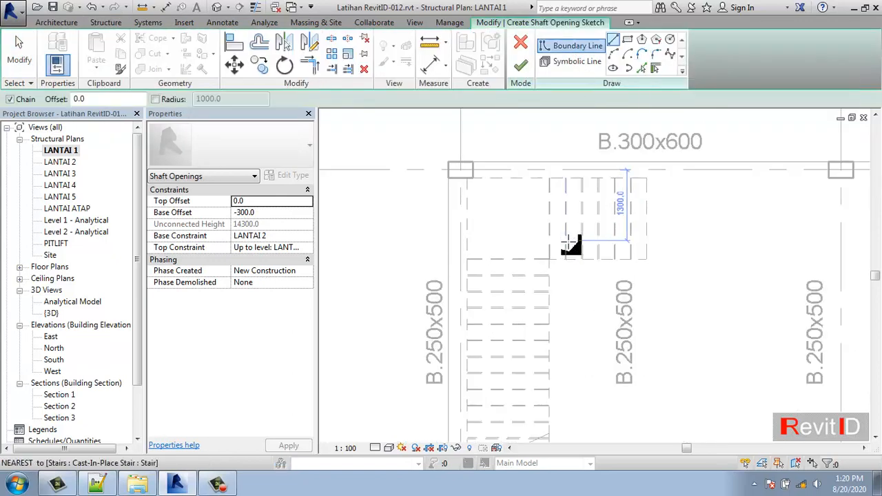
left_click(644, 72)
scroll(609, 267, "up", 2)
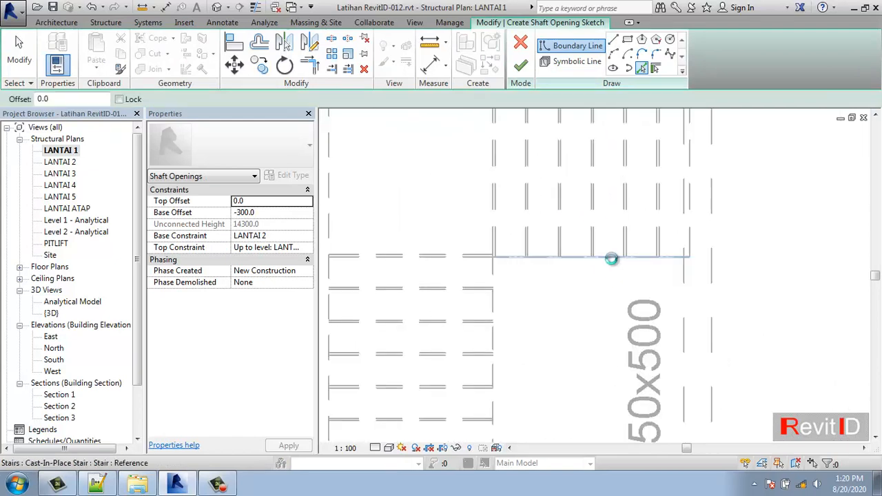
left_click(611, 259)
left_click(688, 173)
scroll(678, 172, "down", 1)
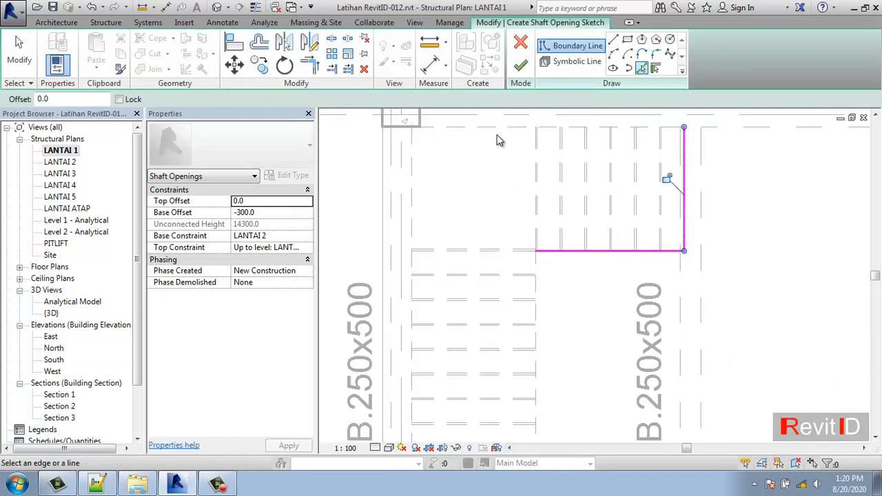
Add shaft boundary lines along the northwest stair's north side, west side and the long flight's south end
left_click(510, 132)
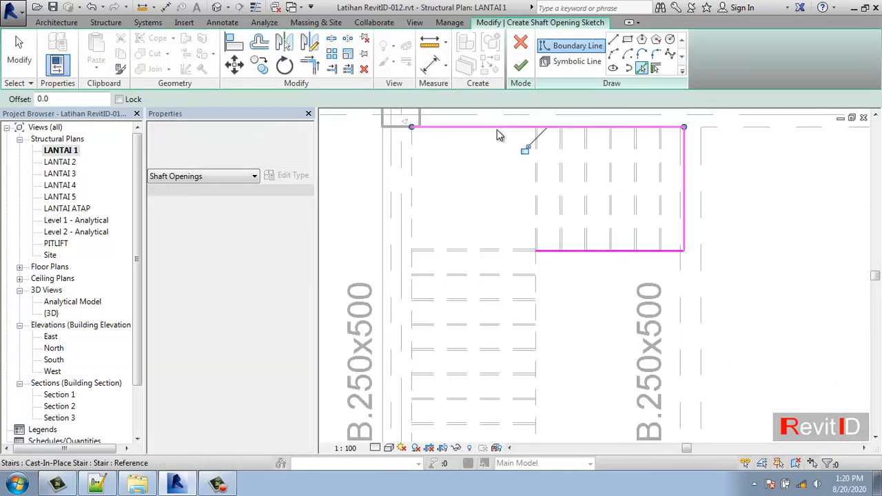
left_click(412, 172)
scroll(469, 176, "down", 3)
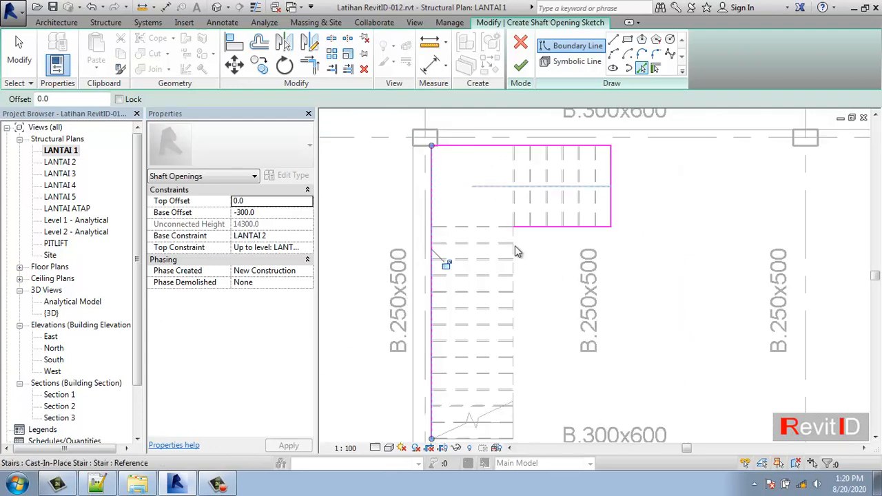
scroll(494, 388, "up", 1)
middle_click_drag(499, 388, 501, 324)
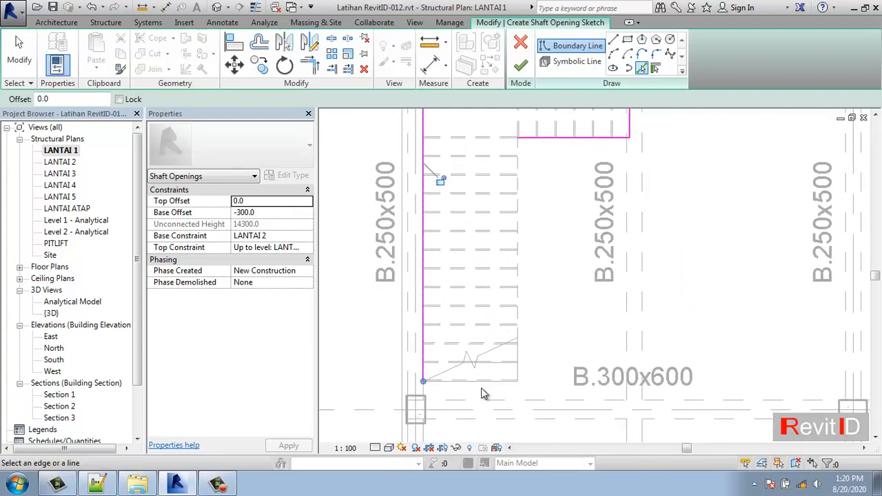
scroll(480, 388, "up", 4)
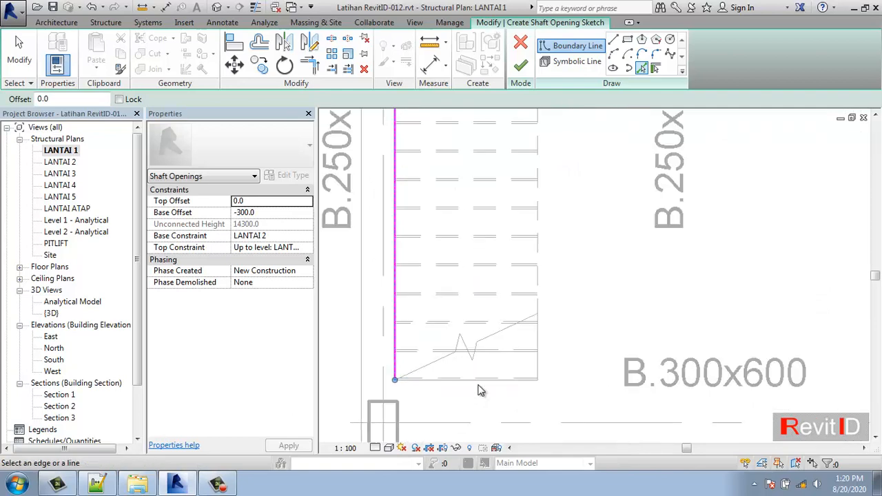
left_click(478, 377)
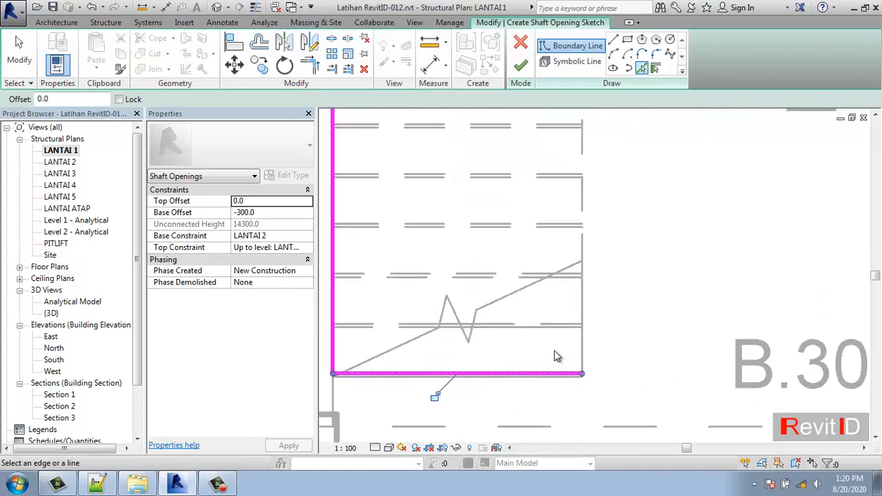
Close the boundary along the long flight's inner east side and finish the northwest stair's shaft opening
left_click(582, 341)
scroll(605, 325, "down", 5)
middle_click_drag(609, 241, 572, 300)
scroll(620, 230, "up", 2)
scroll(620, 230, "down", 3)
middle_click_drag(636, 196, 636, 208)
scroll(636, 208, "down", 1)
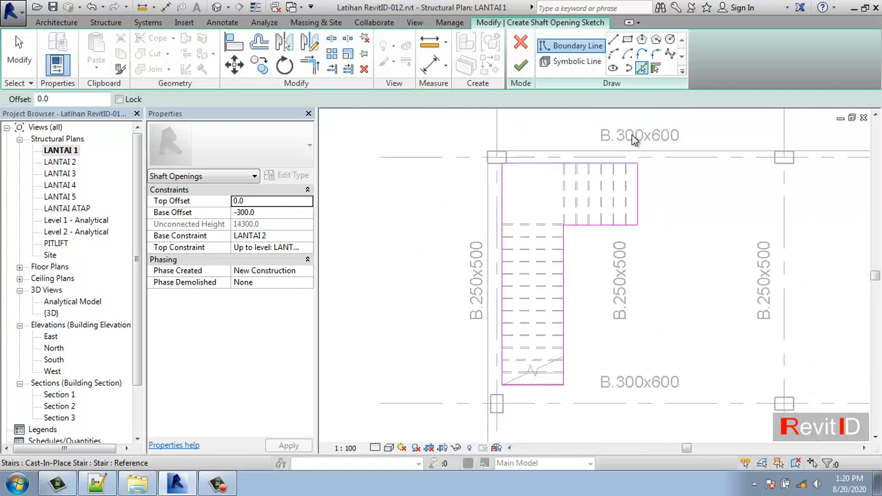
left_click(525, 70)
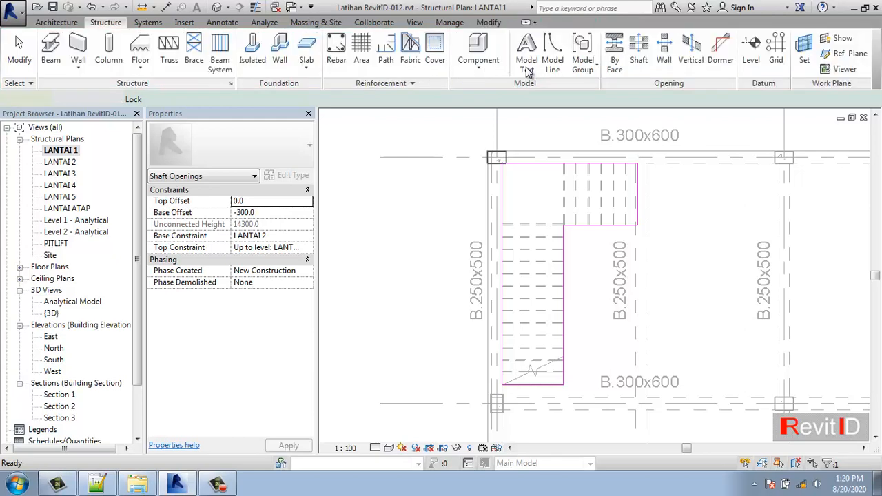
key("Escape")
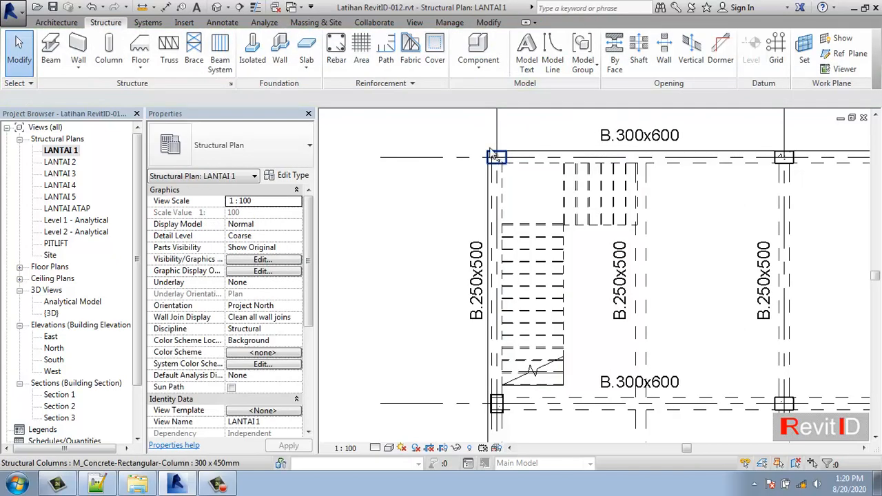
Examine the stairs and their floor openings on all levels from the building's west side in the 3D view
left_click(218, 8)
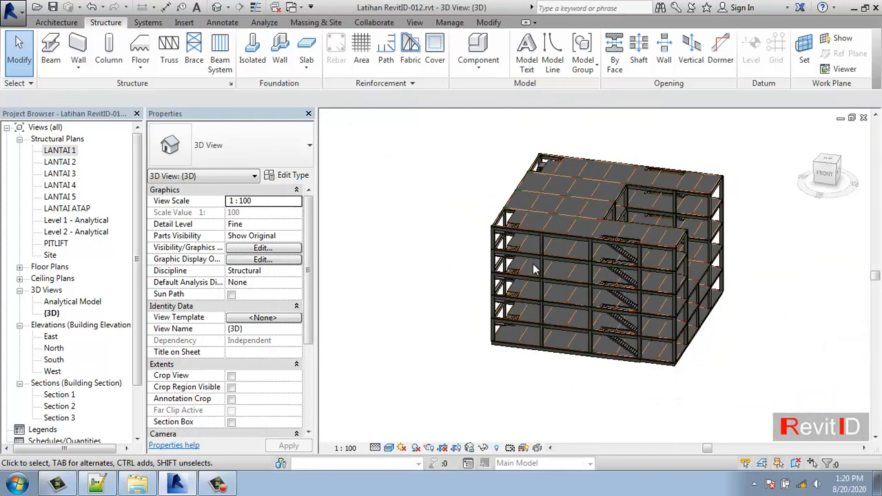
middle_click_drag(533, 263, 684, 245, "shift")
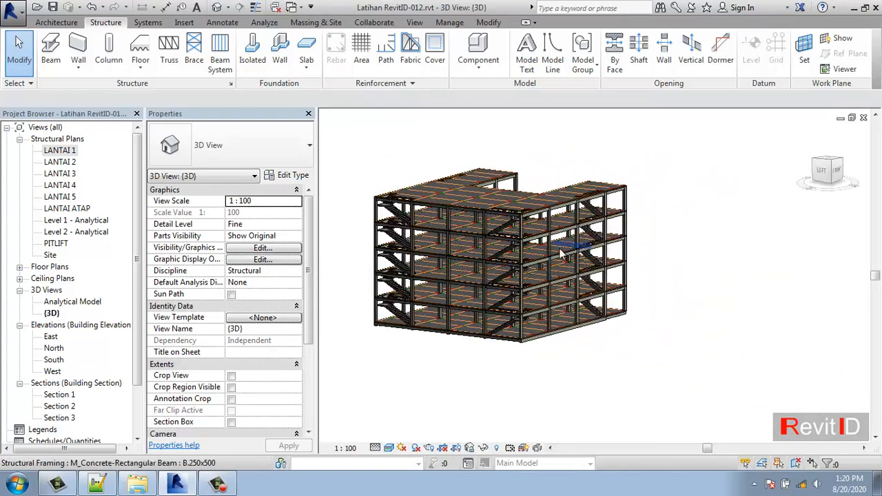
middle_click_drag(760, 343, 732, 347)
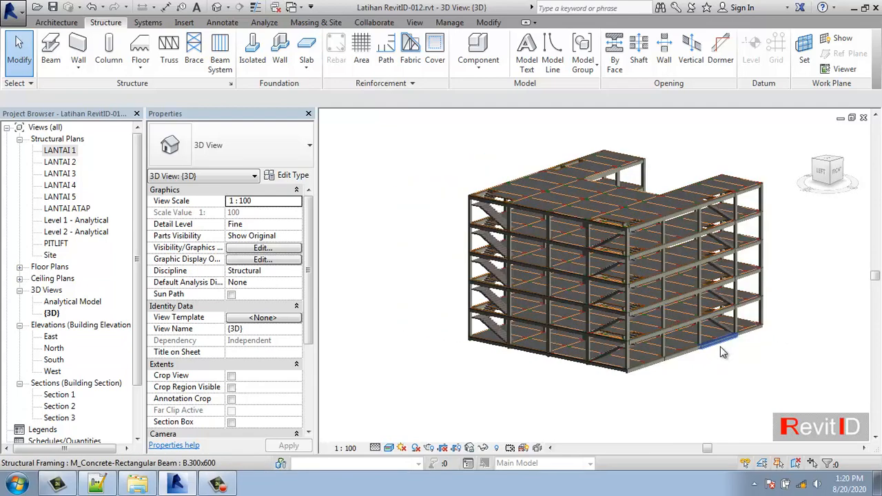
scroll(742, 367, "up", 5)
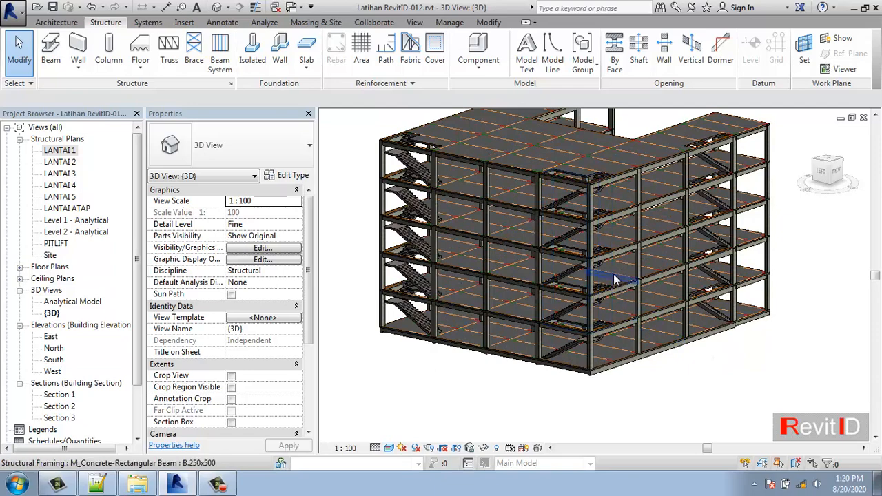
scroll(628, 323, "up", 2)
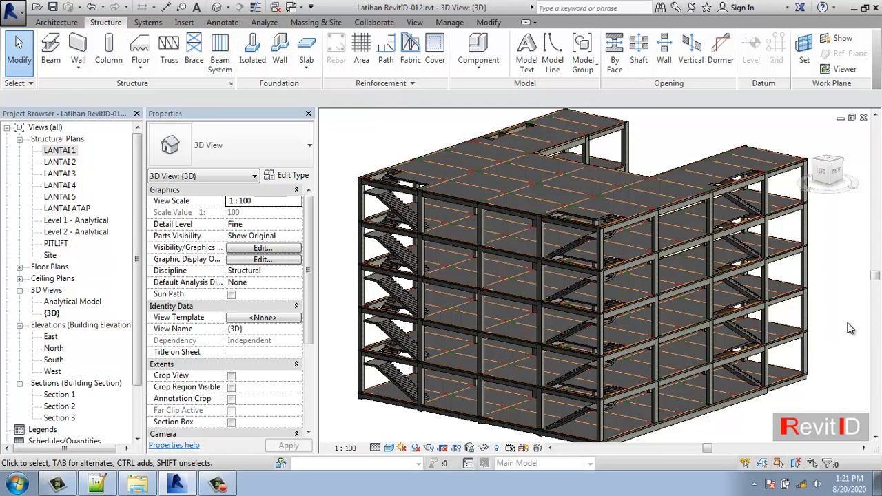
middle_click_drag(767, 327, 755, 319)
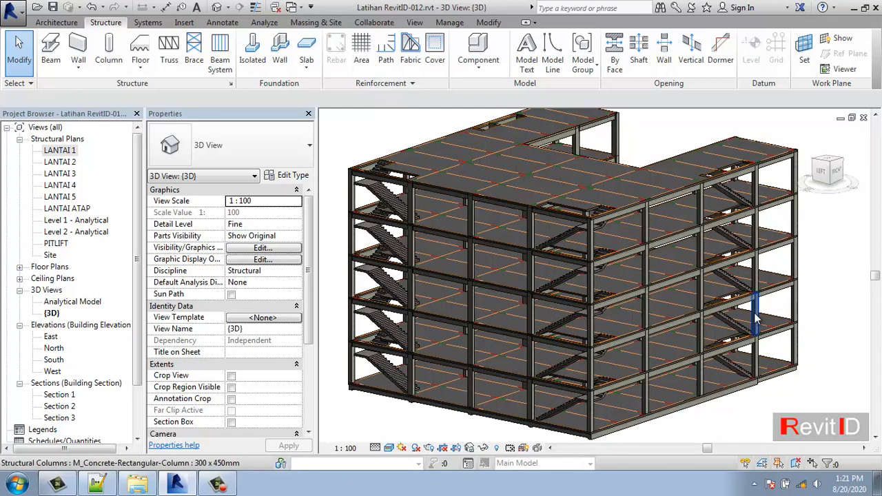
scroll(756, 318, "down", 1)
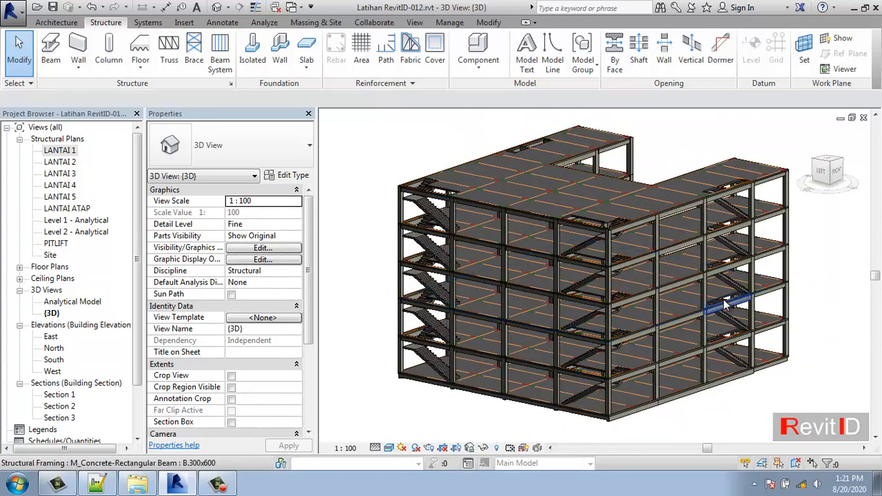
middle_click_drag(741, 303, 726, 301)
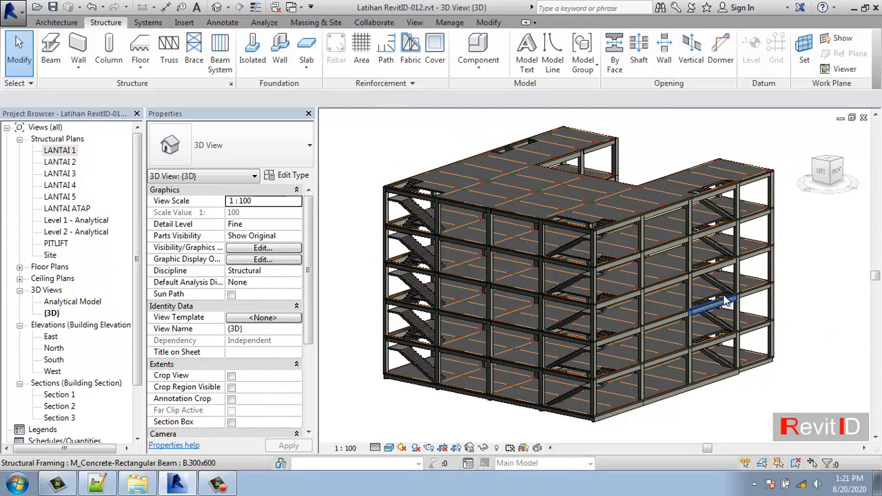